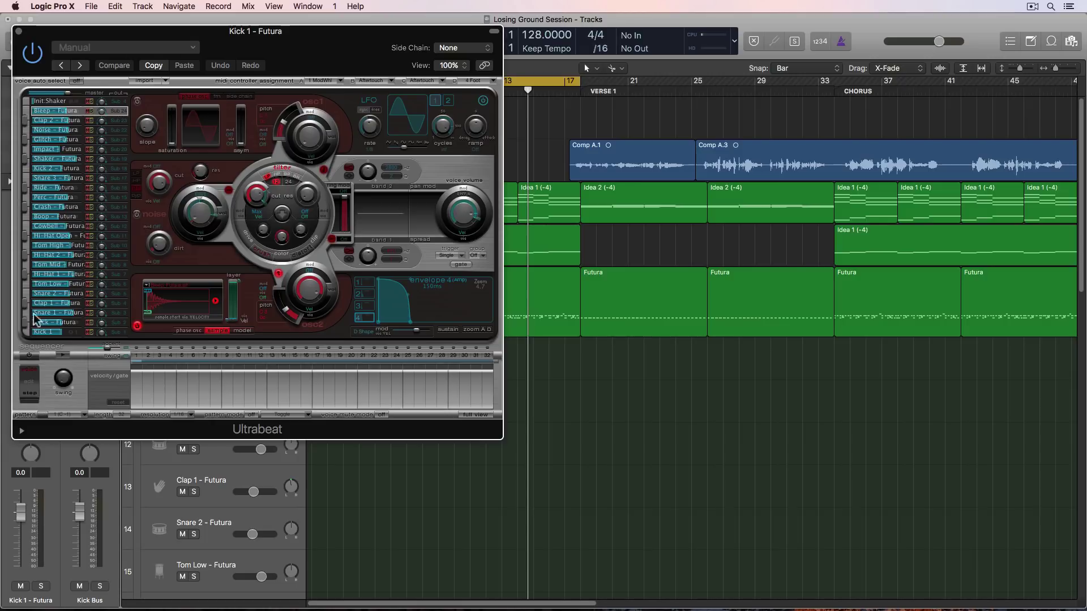
# Step: Close the Kick 1 Ultrabeat window and look through the Futura kit's individual drum tracks, ending on the main Futura track
pyautogui.click(18, 31)
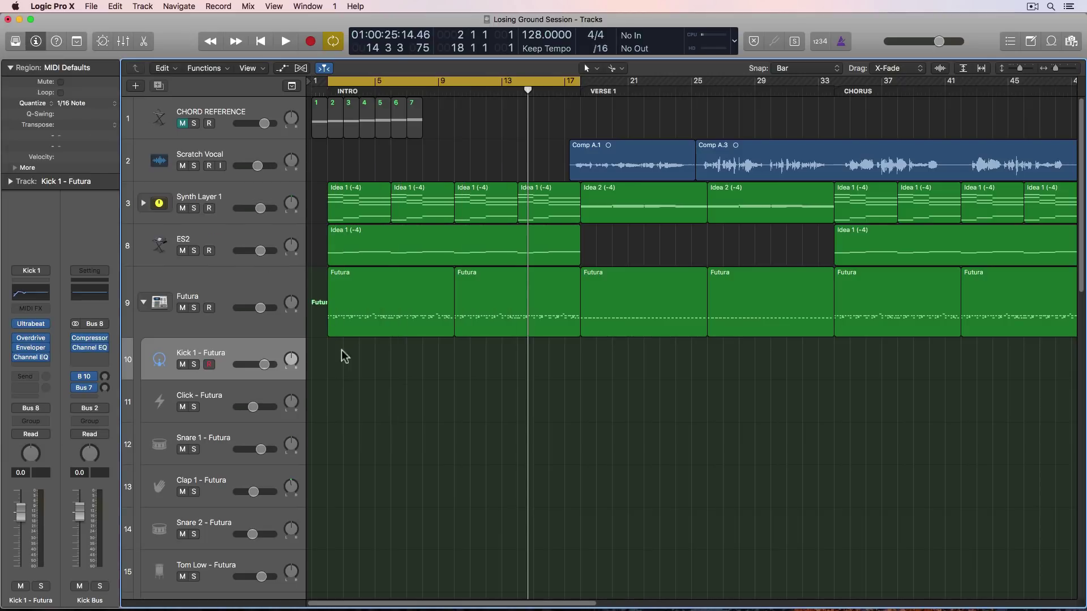
pyautogui.click(266, 396)
pyautogui.click(256, 437)
pyautogui.press('Down')
pyautogui.press('Down')
pyautogui.press('Down')
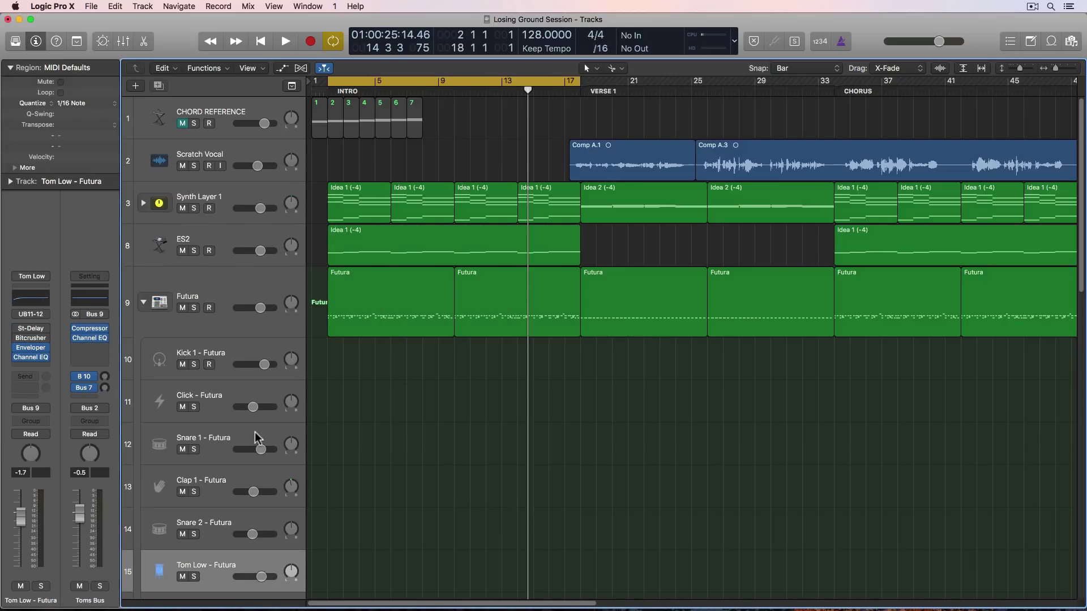
pyautogui.press('Up')
pyautogui.press('Up')
pyautogui.press('Up')
pyautogui.press('Up')
pyautogui.press('Up')
pyautogui.press('Up')
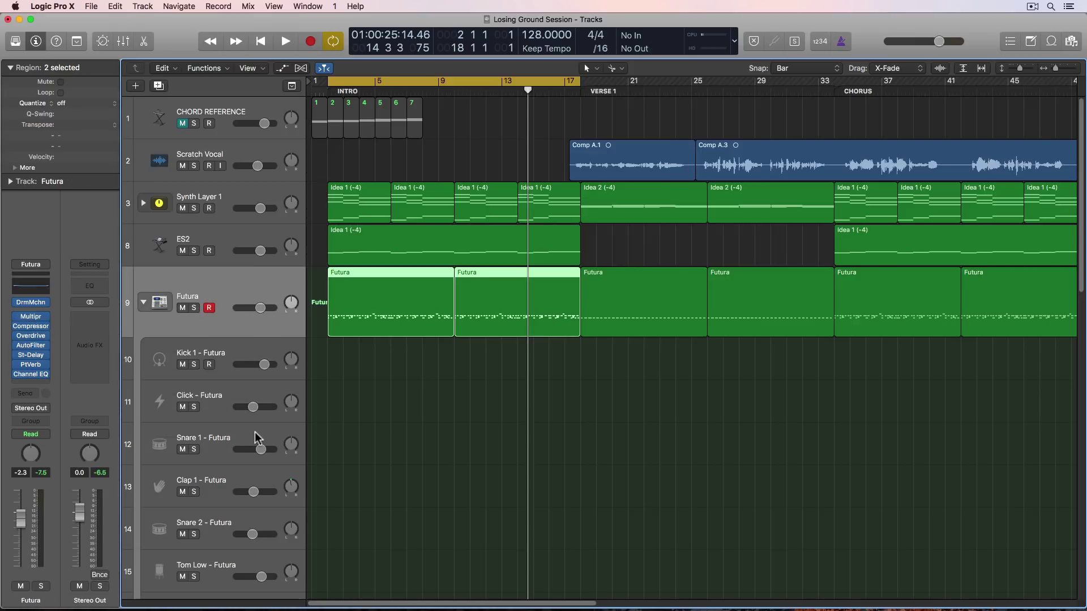
# Step: Open the Futura track's Drum Machine Designer to view its pads and controls, and close it again
pyautogui.click(31, 305)
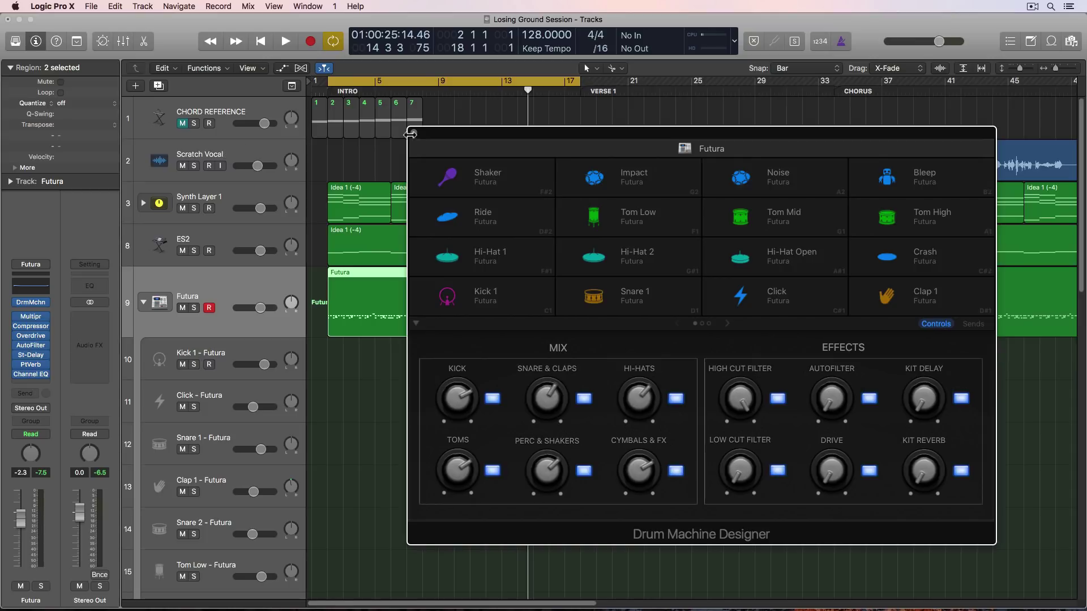
pyautogui.press('super+w')
pyautogui.click(347, 408)
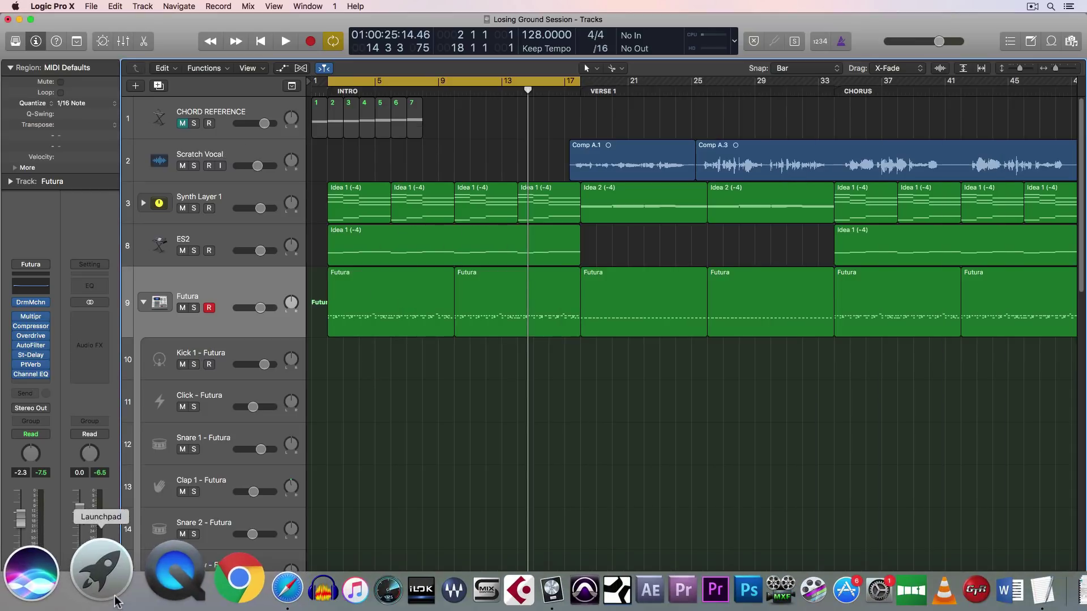
# Step: Show the LPX201-part8-electronicsamples folder in Finder, and collapse the Futura track stack in Logic Pro X
pyautogui.click(57, 587)
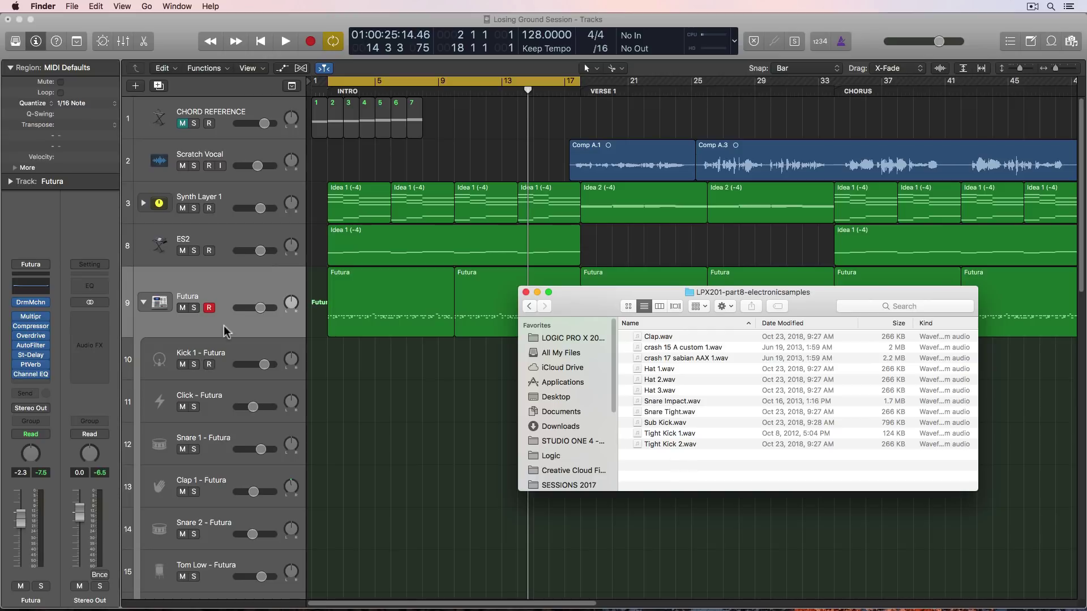
pyautogui.click(143, 303)
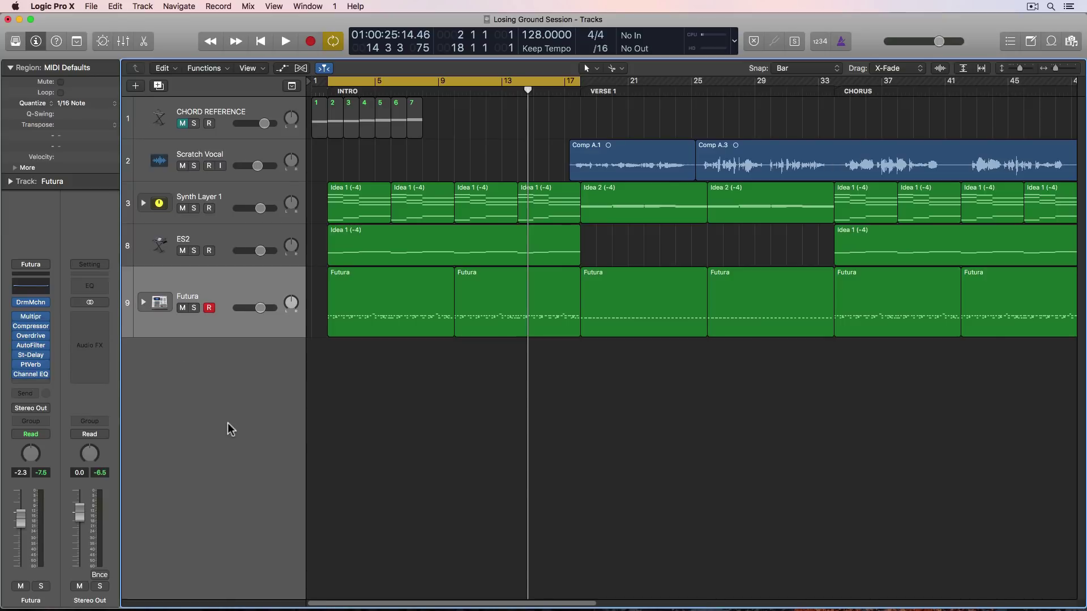
# Step: Add a new software instrument track below Futura and name it Ultrabeat
pyautogui.doubleClick(216, 386)
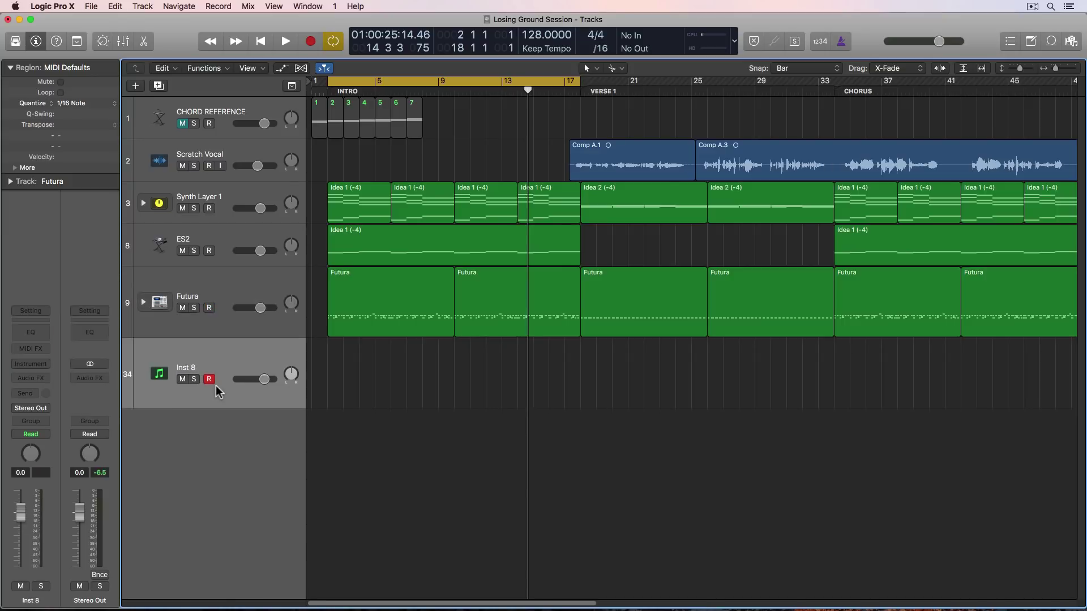
pyautogui.doubleClick(187, 367)
pyautogui.write('Ultrabeat')
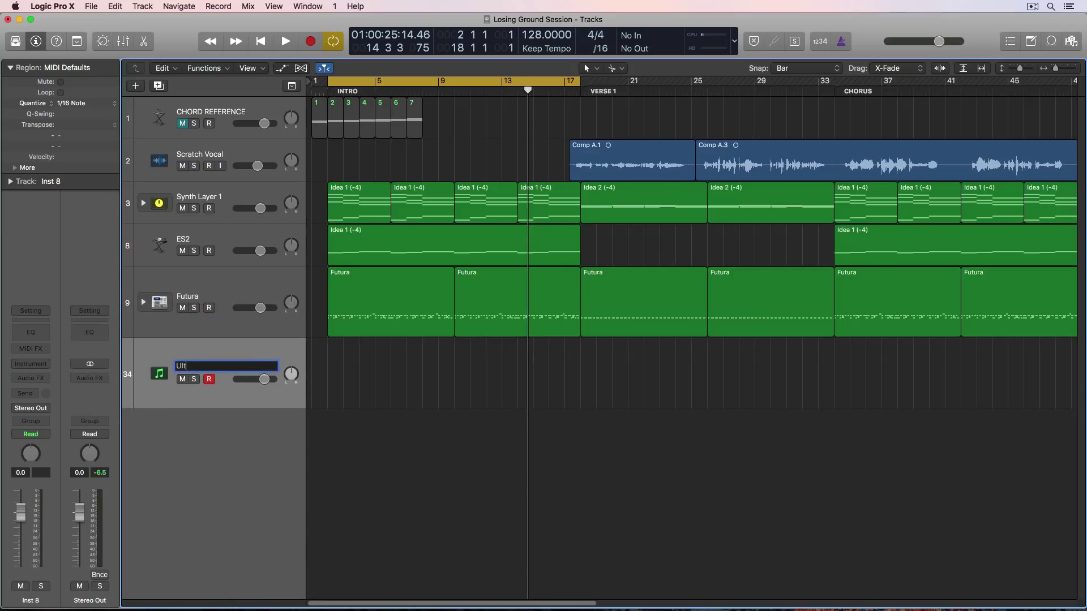
pyautogui.press('Return')
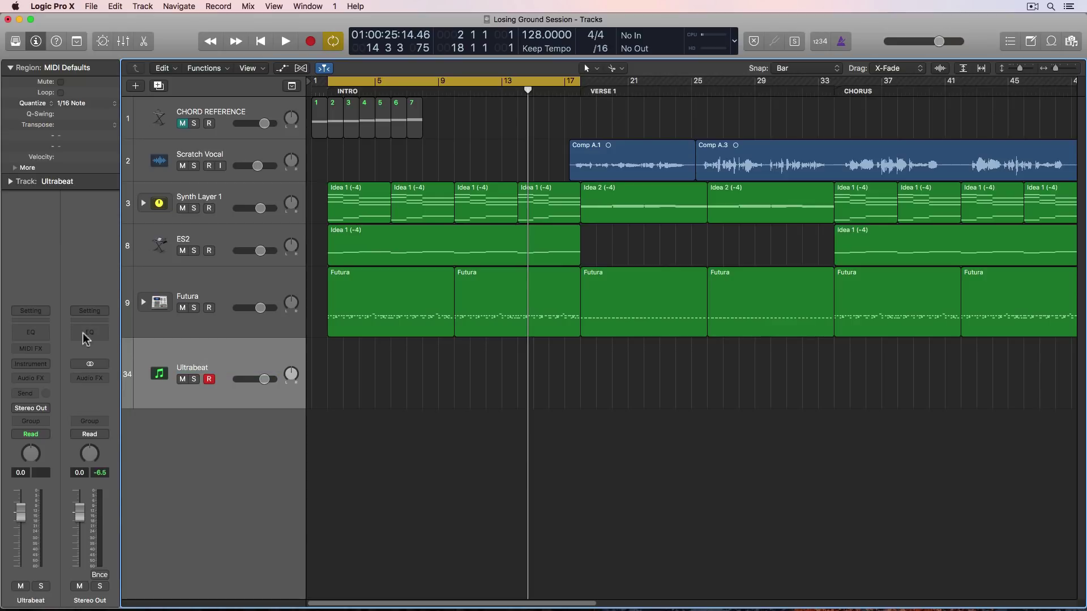
# Step: Load the multi-output version of the Ultrabeat drum synth as the new track's instrument
pyautogui.click(46, 364)
pyautogui.moveTo(100, 513)
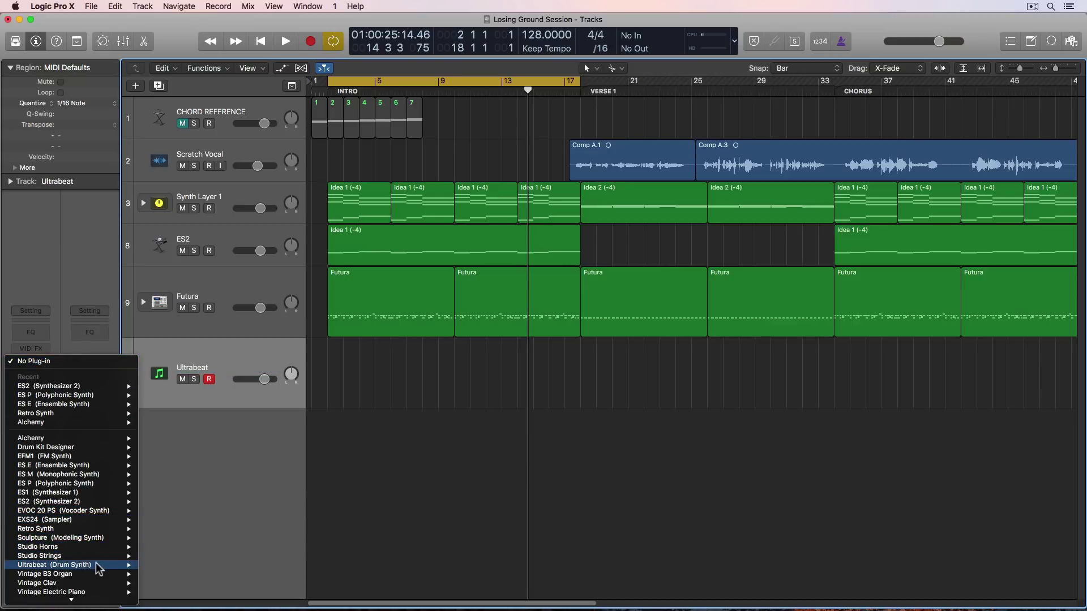
pyautogui.moveTo(100, 567)
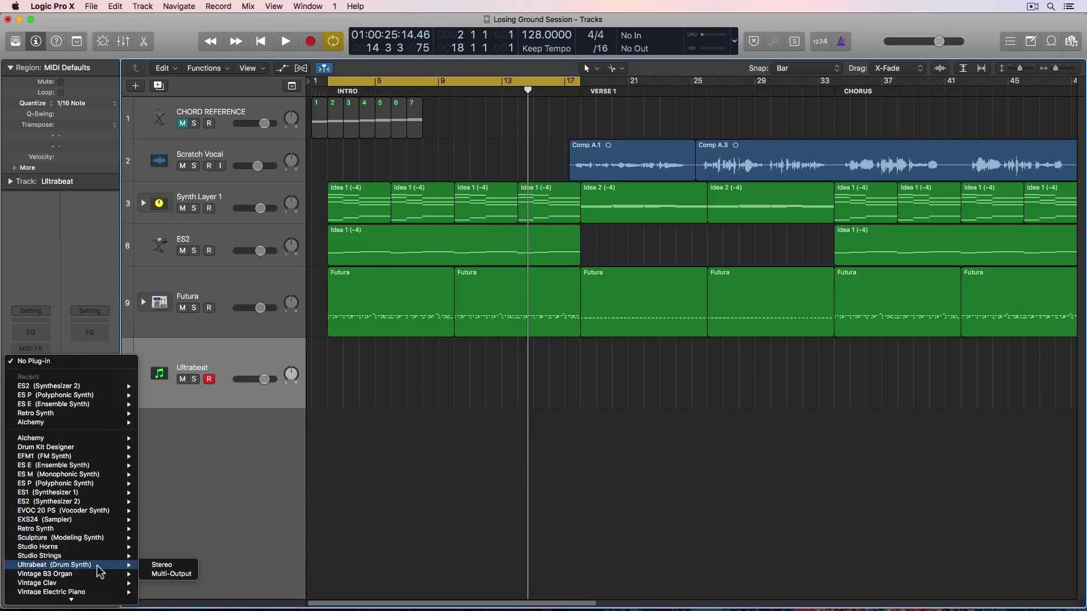
pyautogui.click(190, 575)
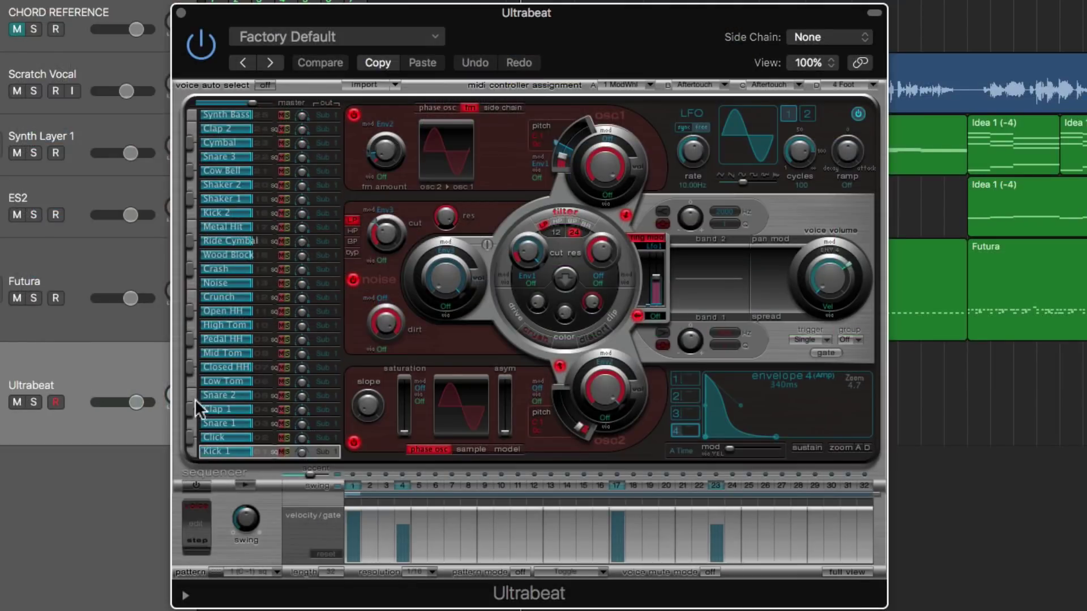
# Step: Audition the factory default kit's sounds from Kick 1 up to Closed HH
pyautogui.click(192, 451)
pyautogui.click(262, 436)
pyautogui.click(260, 410)
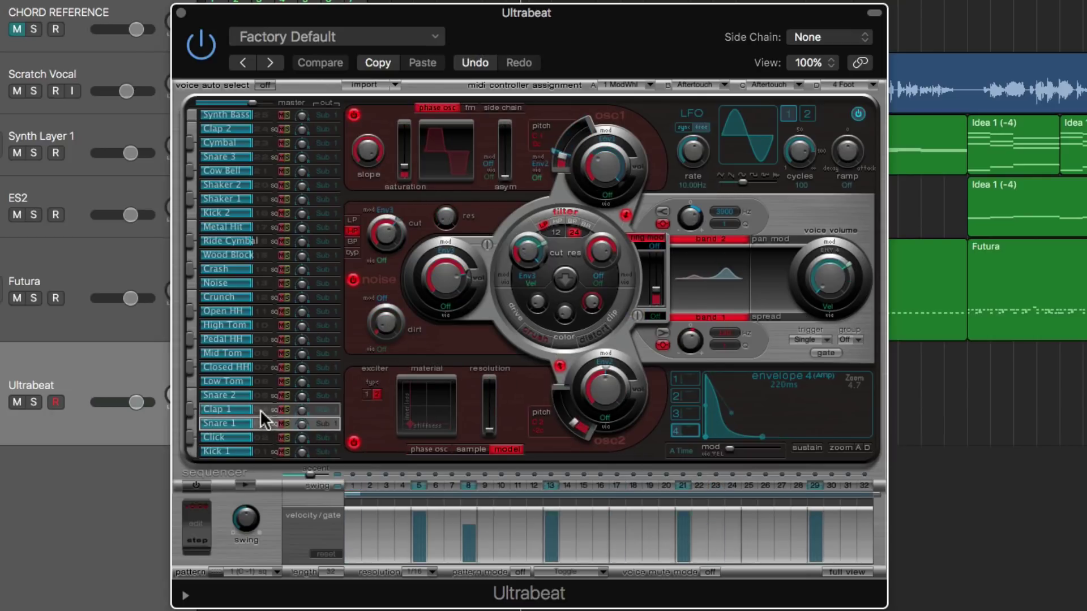
pyautogui.click(260, 396)
pyautogui.click(259, 381)
pyautogui.click(261, 368)
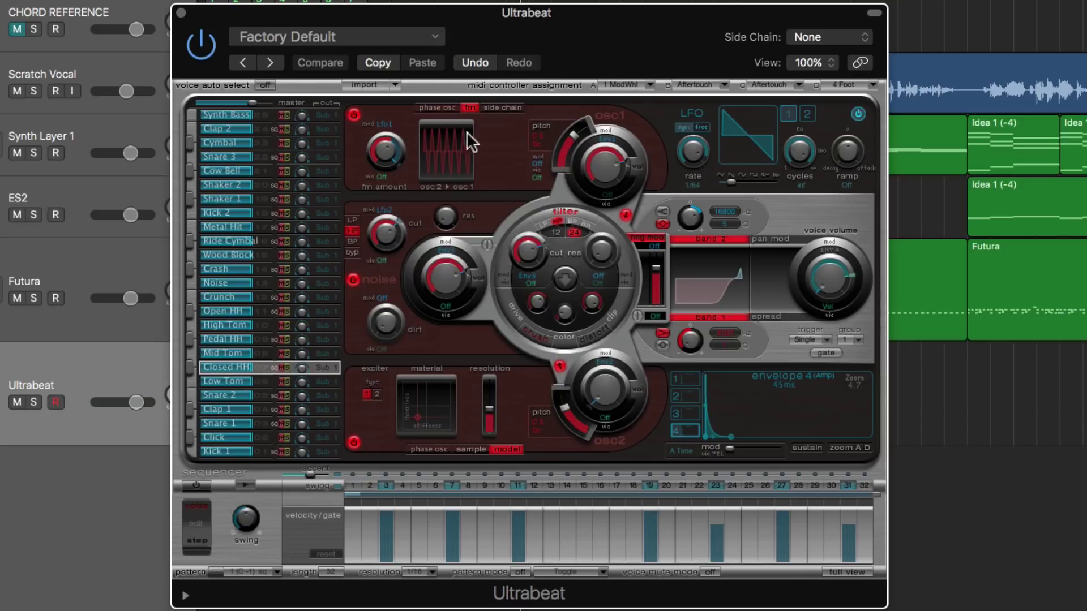
# Step: Load the Drag & Drop Samples drum kit setting into Ultrabeat
pyautogui.click(372, 35)
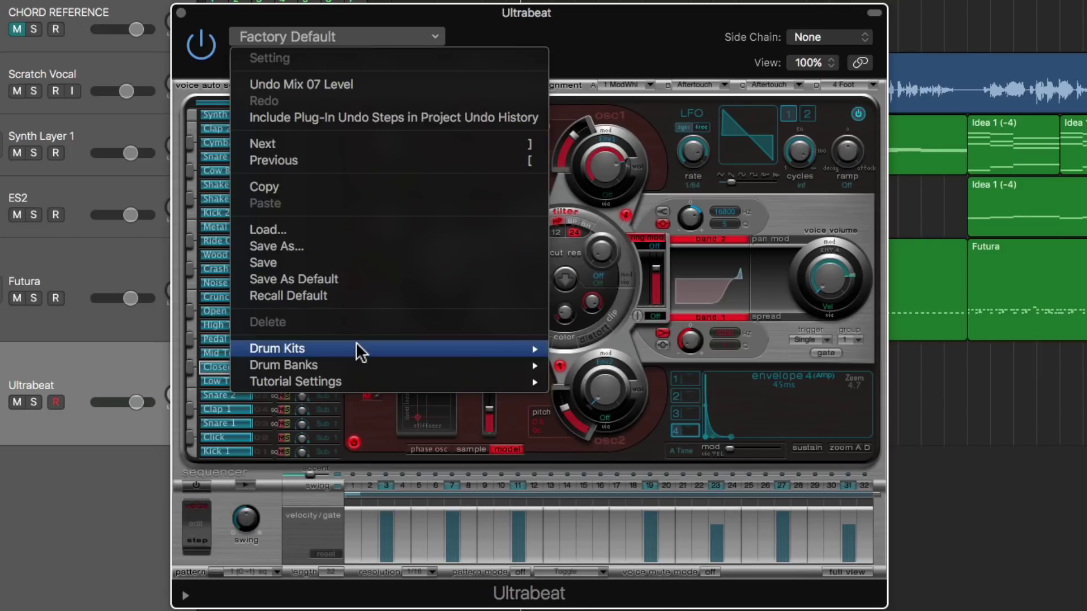
pyautogui.moveTo(357, 347)
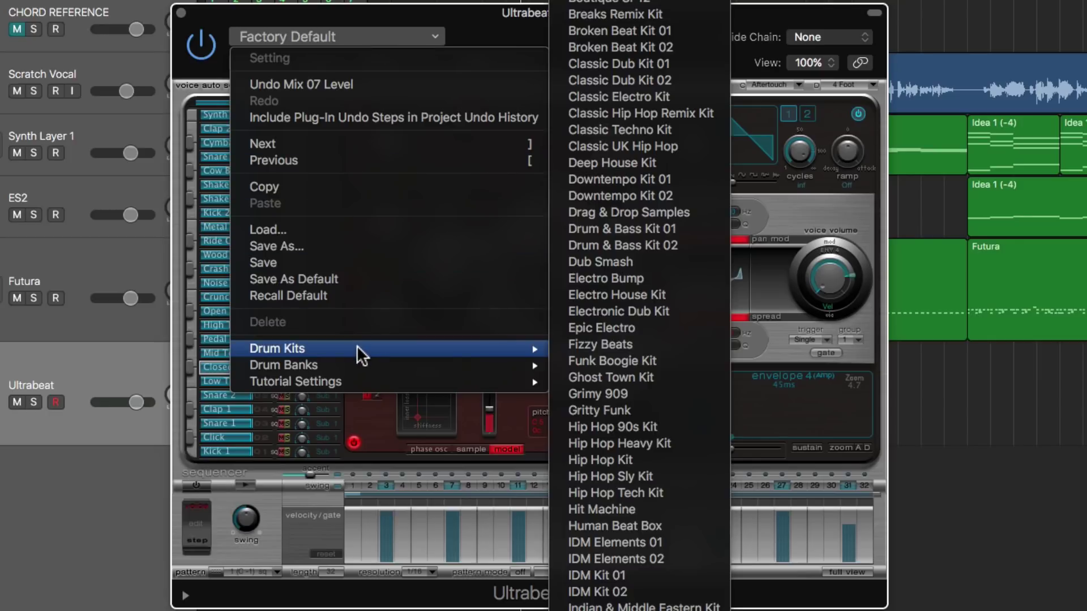
pyautogui.click(704, 211)
pyautogui.click(340, 36)
pyautogui.moveTo(347, 349)
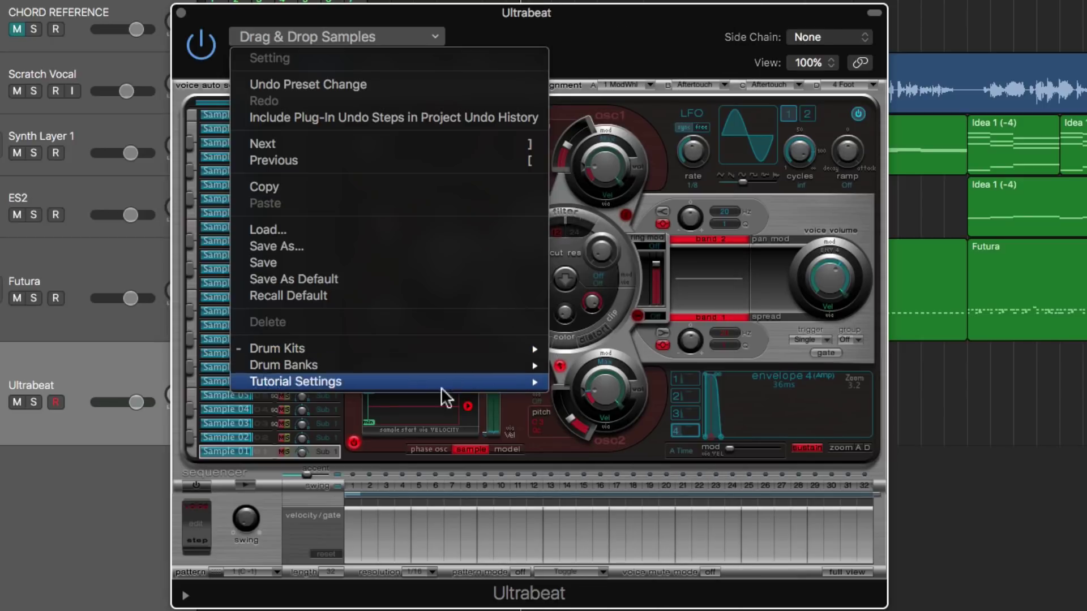
pyautogui.click(355, 411)
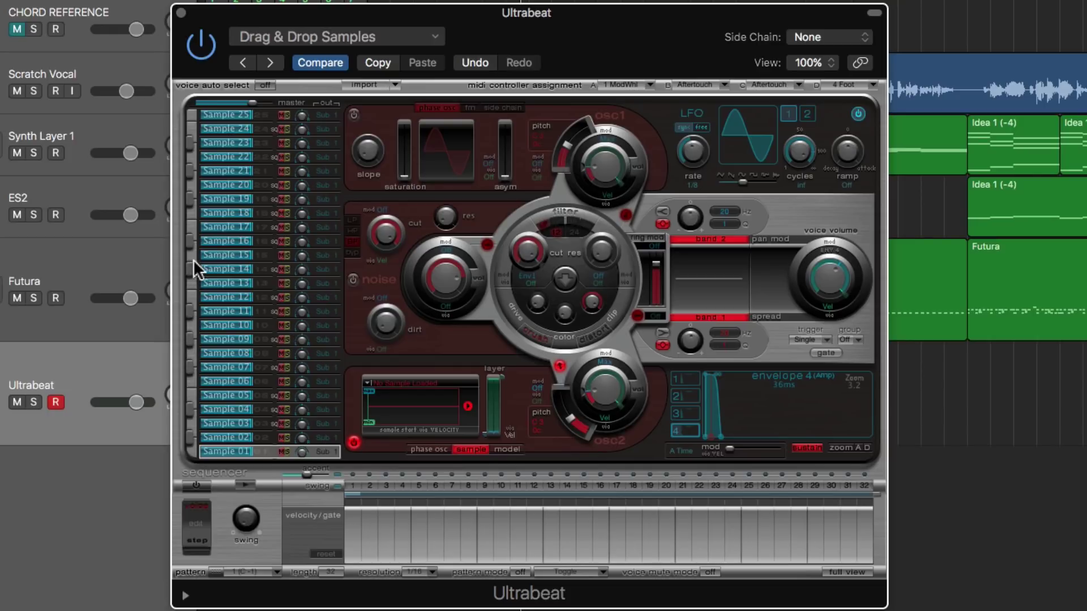
# Step: Arrange the Ultrabeat window beside the Finder samples folder and preview the Tight Kick 1.wav and Tight Kick 2.wav samples
pyautogui.moveTo(395, 21); pyautogui.dragTo(209, 0)
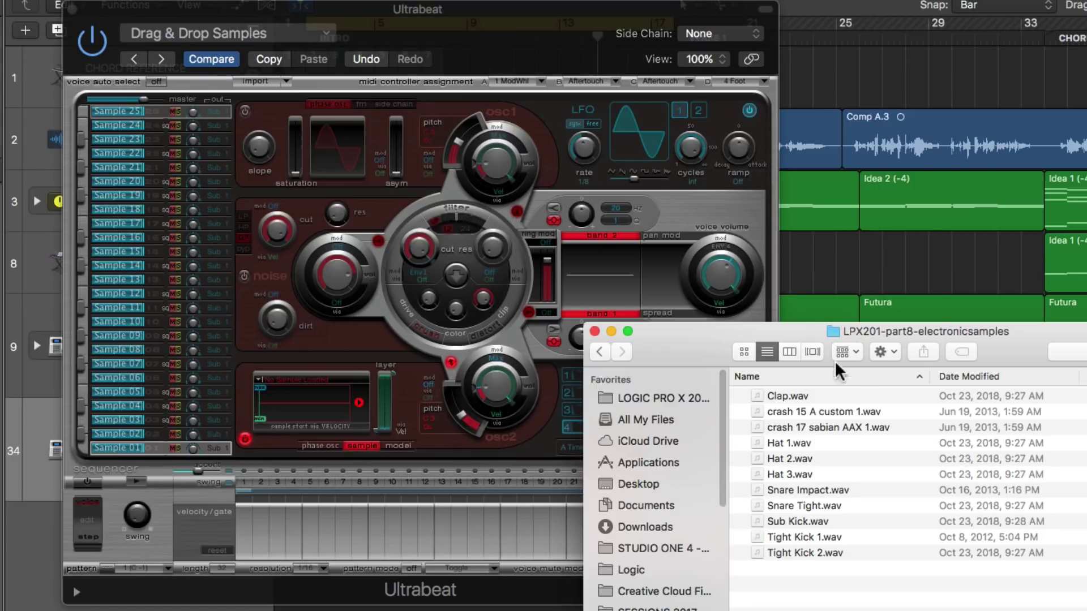
pyautogui.moveTo(786, 329); pyautogui.dragTo(839, 380)
pyautogui.click(875, 576)
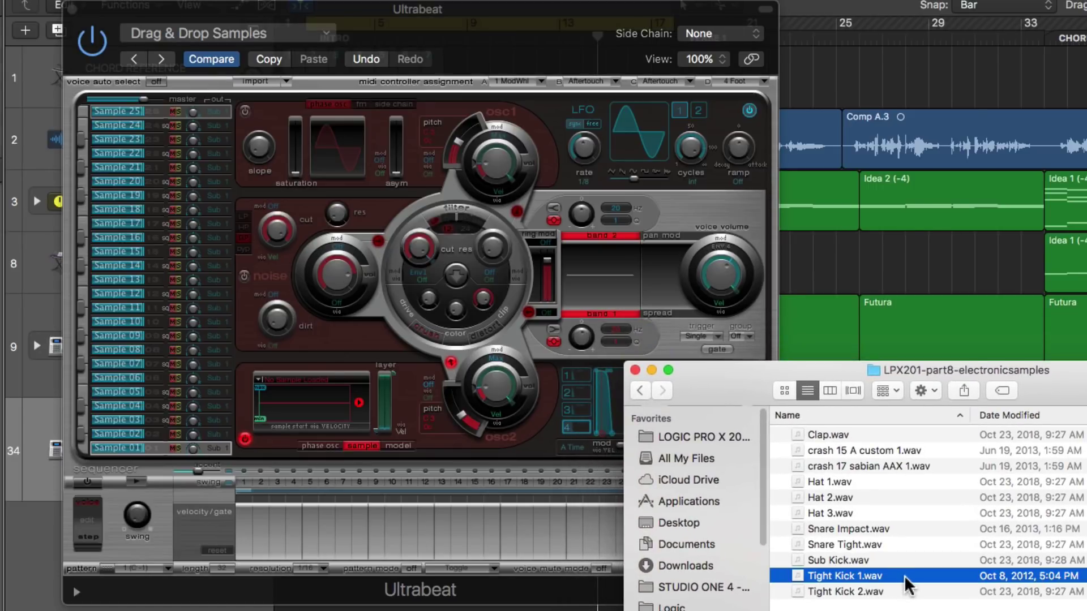
pyautogui.press('space')
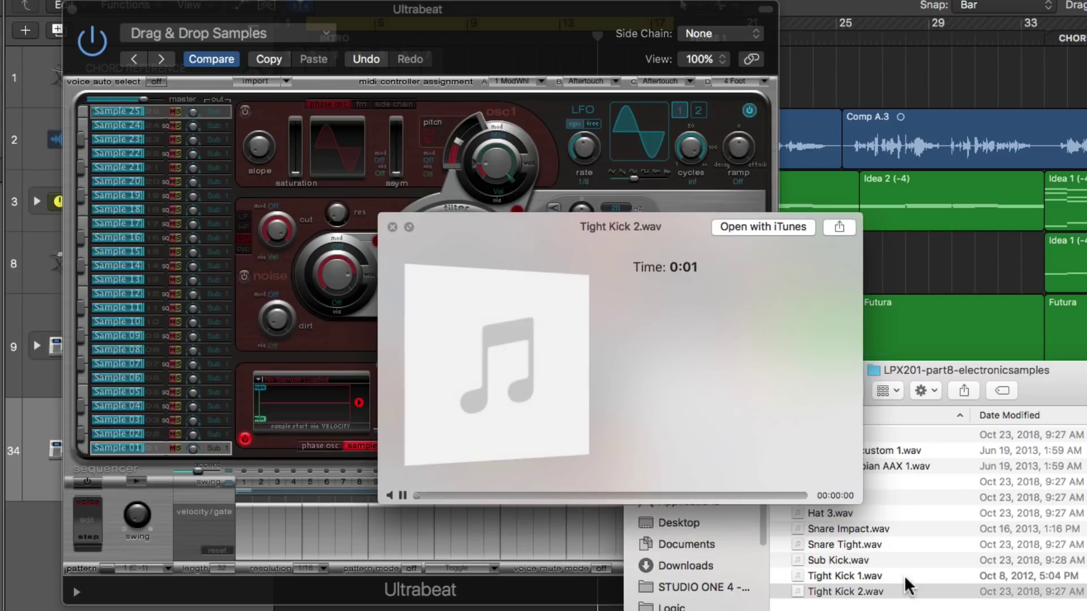
pyautogui.press('space')
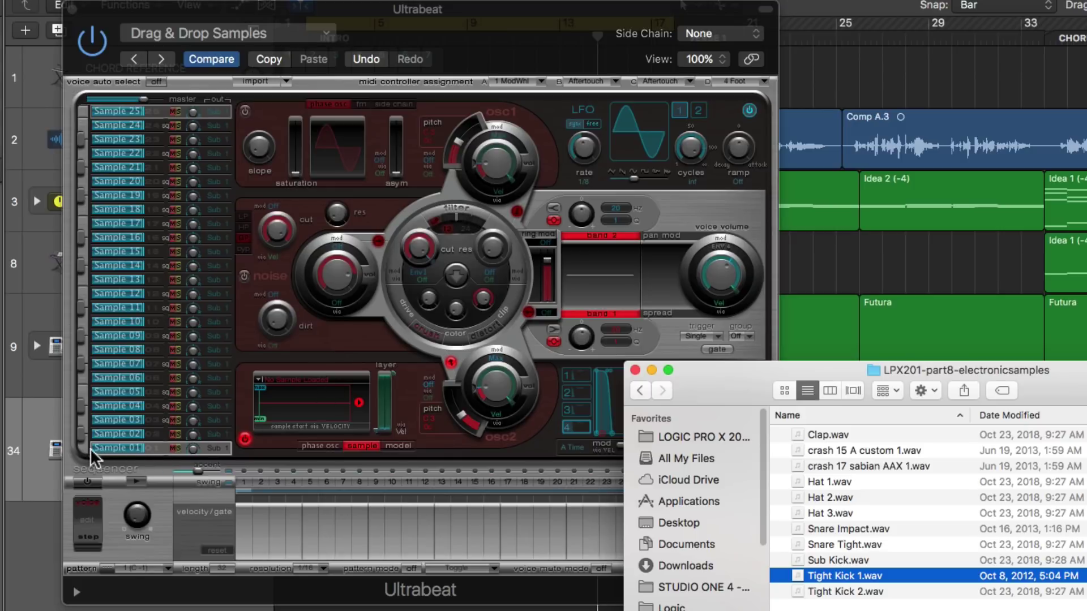
# Step: Load Tight Kick 1.wav into oscillator 2 of the Sample 01 voice and audition it
pyautogui.click(146, 452)
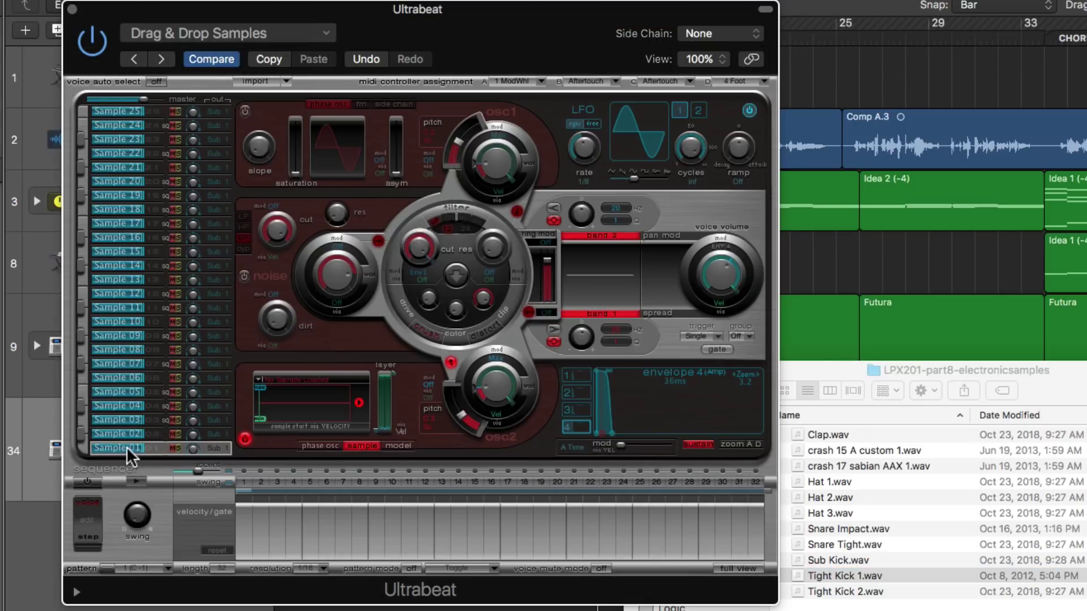
pyautogui.click(824, 378)
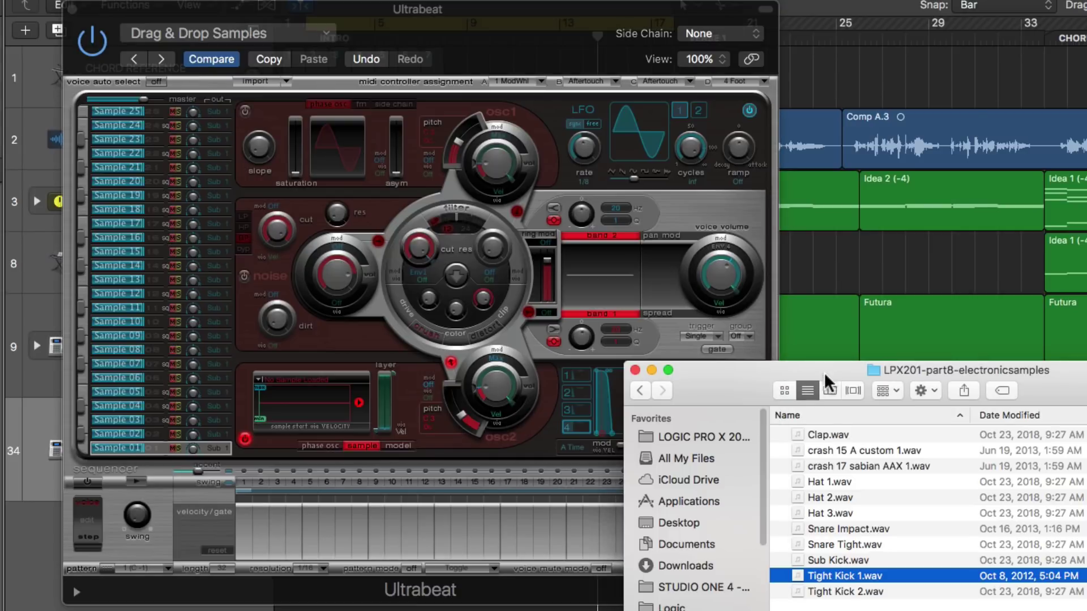
pyautogui.moveTo(855, 578); pyautogui.dragTo(317, 417)
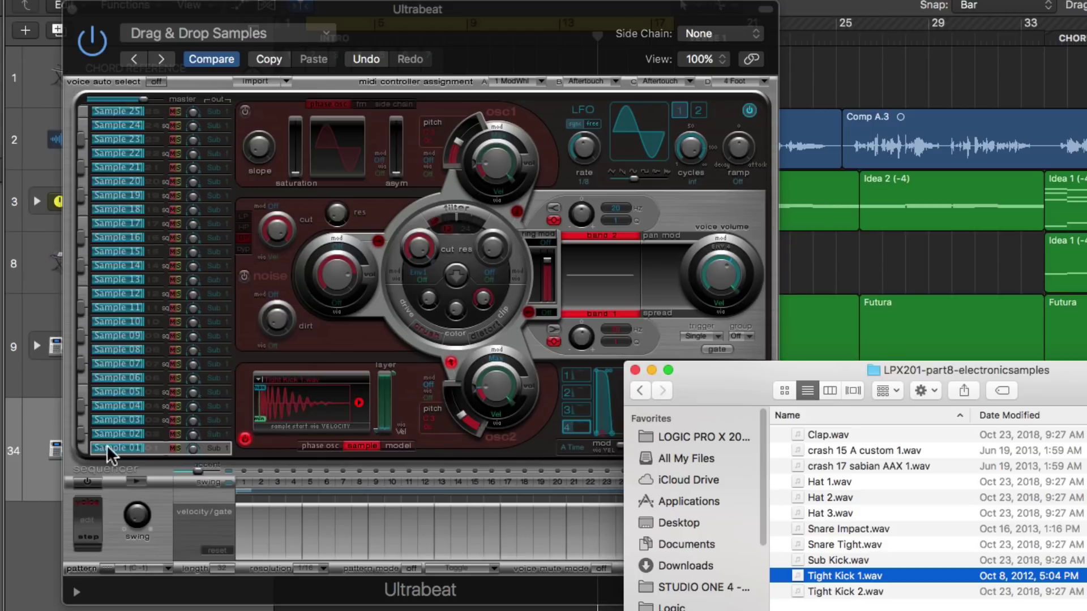
pyautogui.click(85, 453)
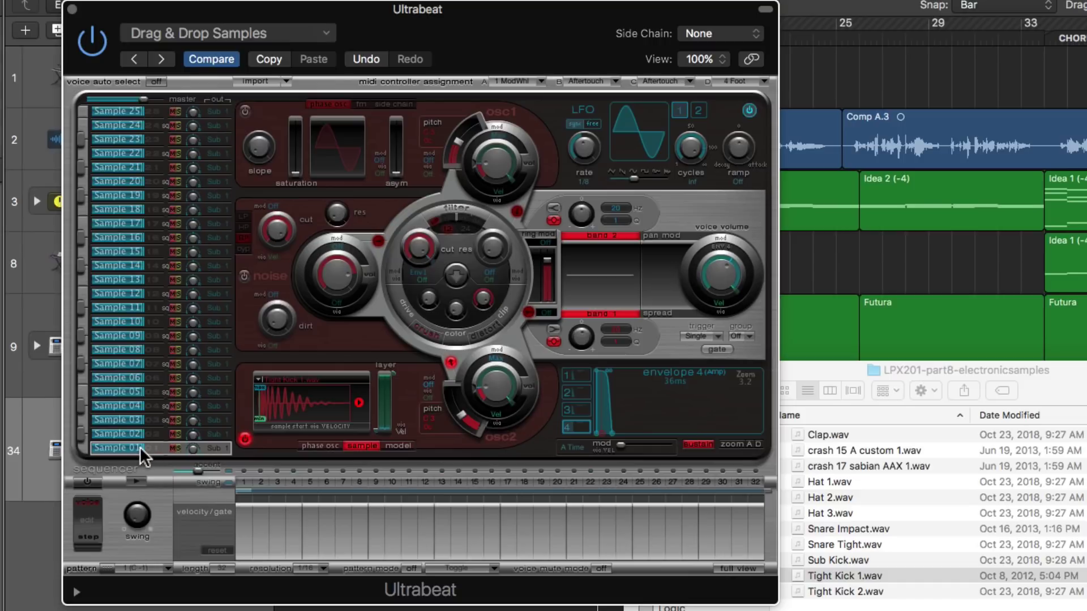
# Step: Rename the Sample 01 voice as Kick
pyautogui.moveTo(144, 99)
pyautogui.mouseDown()
pyautogui.moveTo(113, 101)
pyautogui.moveTo(142, 101)
pyautogui.mouseUp()
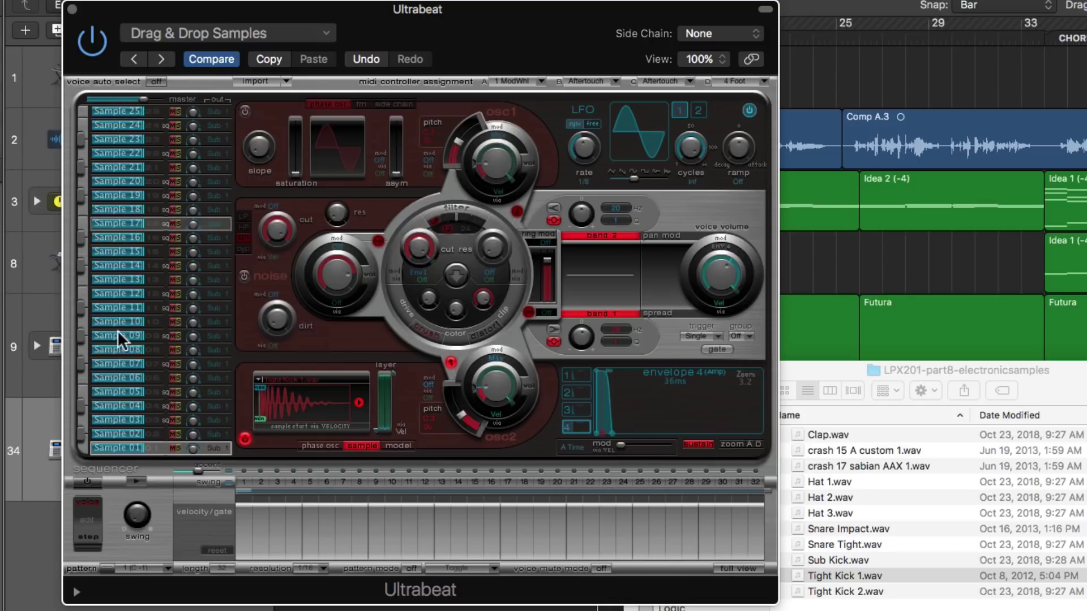
pyautogui.moveTo(141, 451)
pyautogui.mouseDown()
pyautogui.moveTo(113, 452)
pyautogui.moveTo(138, 456)
pyautogui.mouseUp()
pyautogui.doubleClick(122, 449)
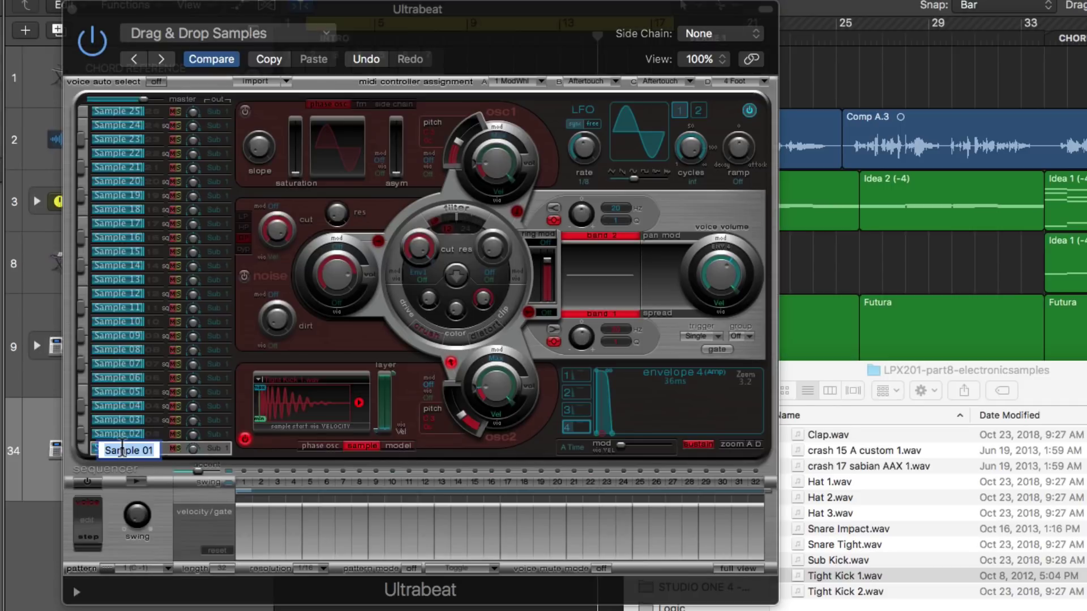
pyautogui.write('Kick')
pyautogui.press('Return')
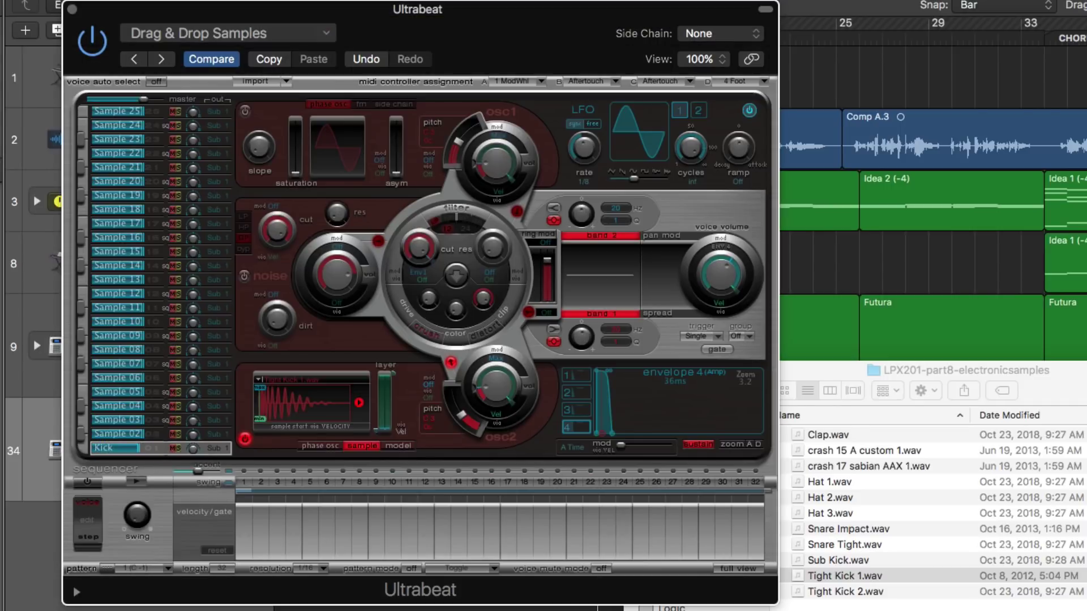
# Step: Rename the Sample 02 voice as Soft Kick
pyautogui.click(152, 437)
pyautogui.doubleClick(122, 437)
pyautogui.write('S')
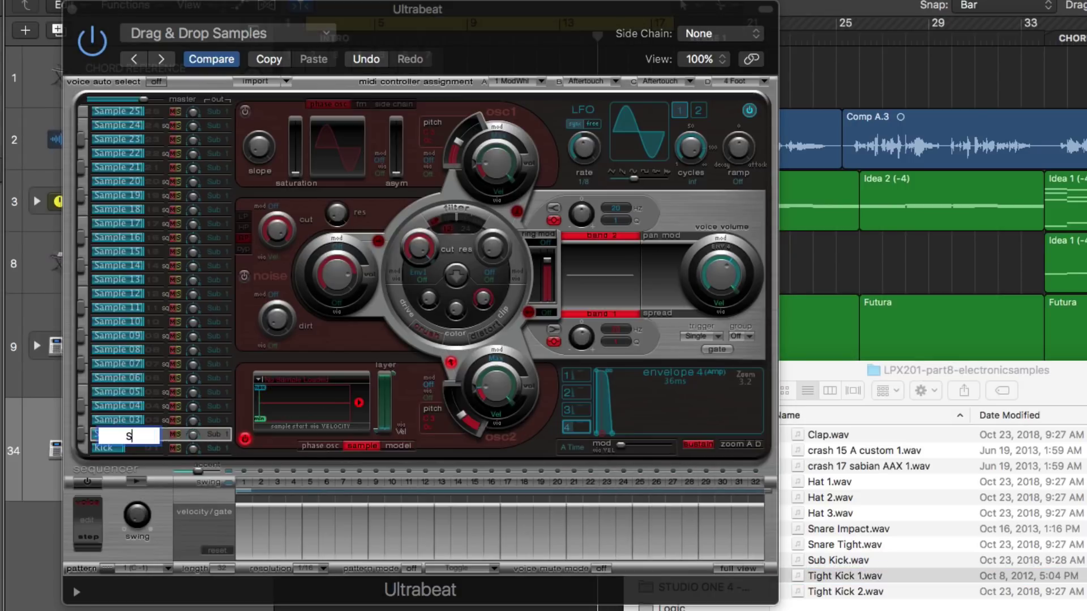
pyautogui.write('oft Kick')
pyautogui.press('Return')
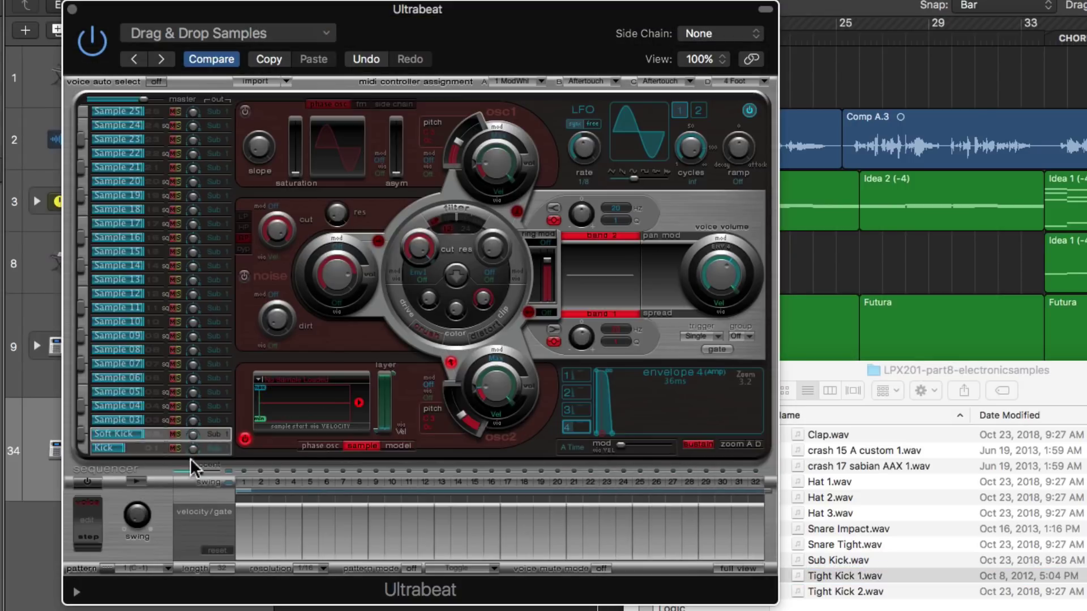
# Step: Load Tight Kick 2.wav into oscillator 2 of the Soft Kick voice and audition both kick voices
pyautogui.moveTo(843, 591); pyautogui.dragTo(334, 418)
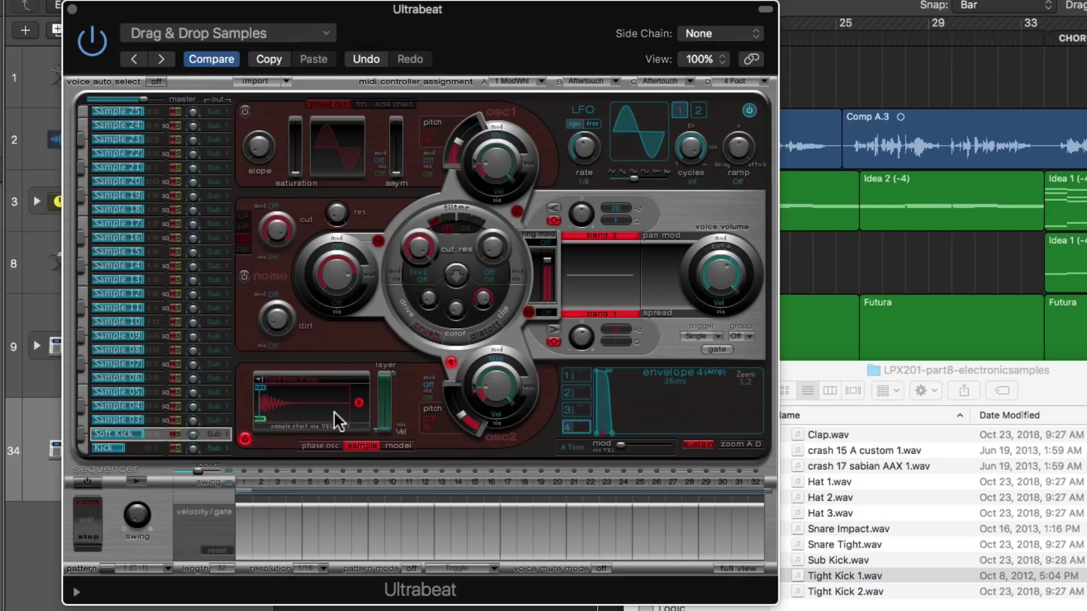
pyautogui.moveTo(141, 436); pyautogui.dragTo(128, 445)
pyautogui.click(81, 447)
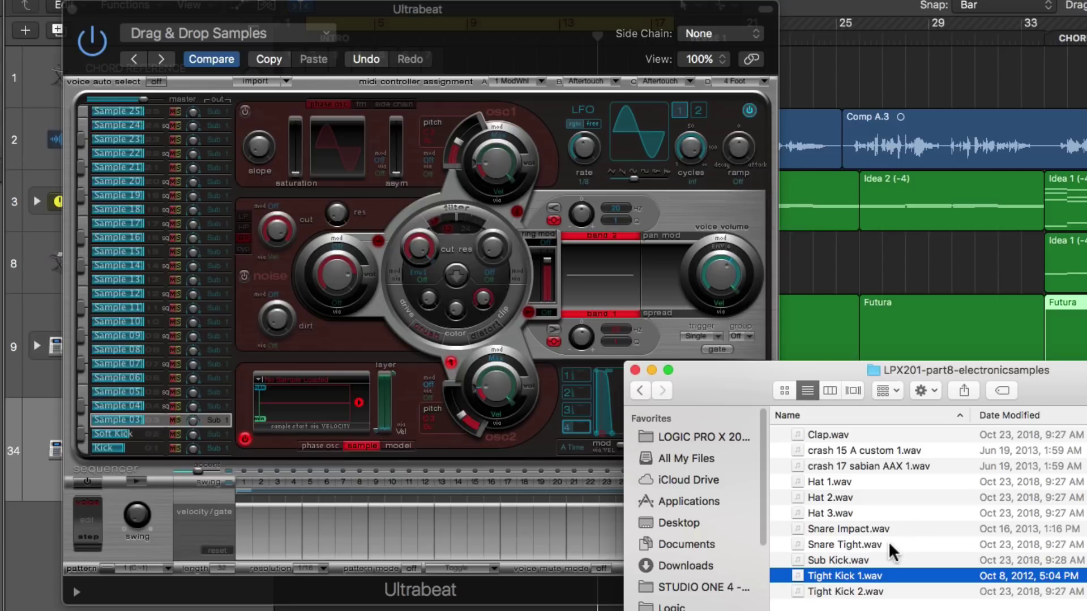
# Step: Preview the Snare Tight.wav and Snare Impact.wav samples in Finder with Quick Look
pyautogui.click(885, 543)
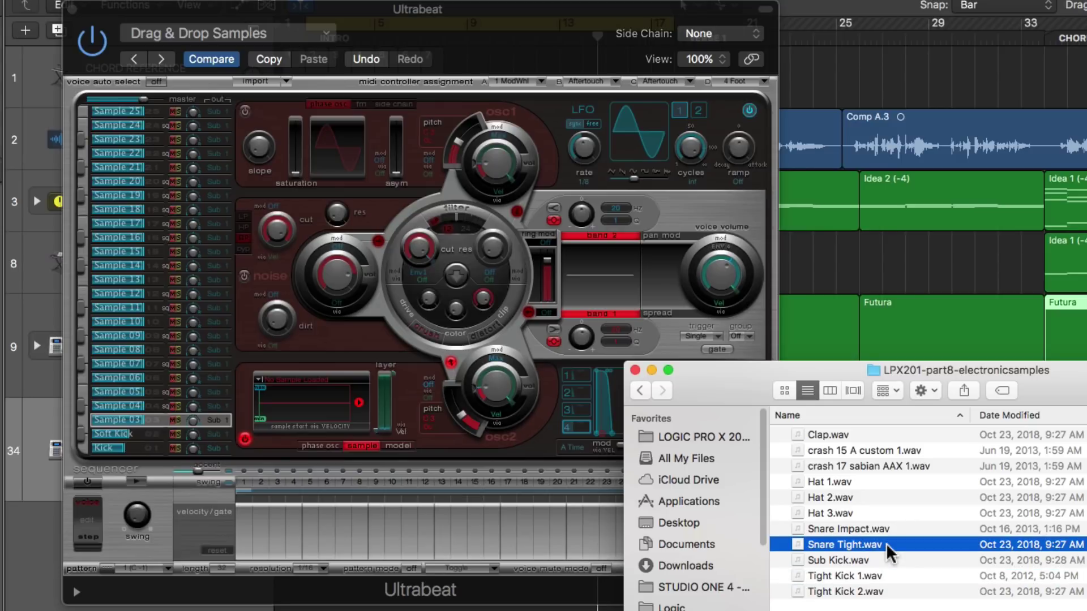
pyautogui.press('Up')
pyautogui.press('Down')
pyautogui.press('space')
pyautogui.press('Up')
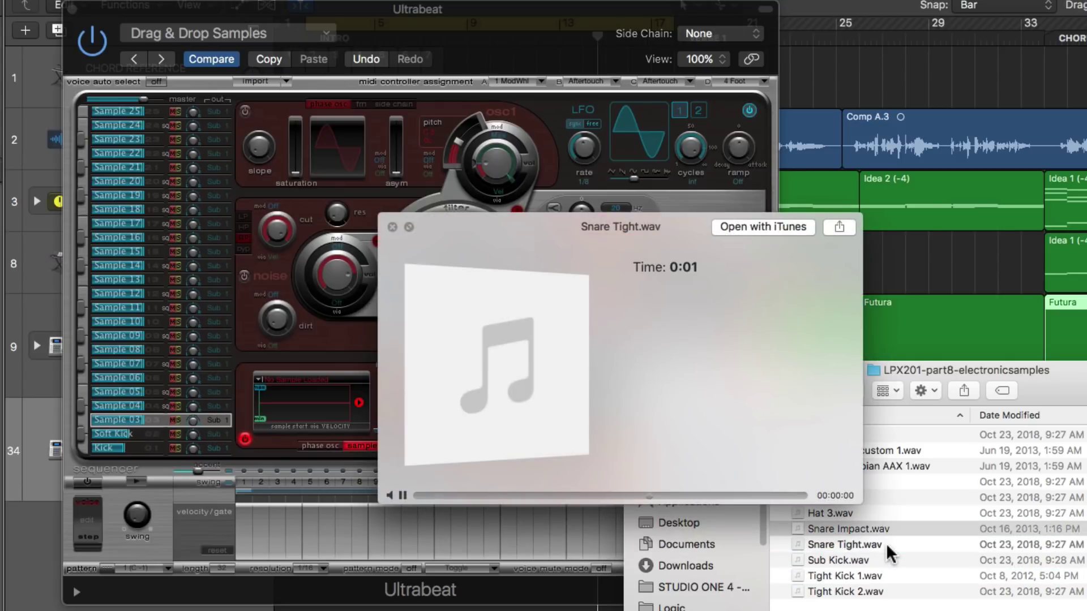
pyautogui.press('space')
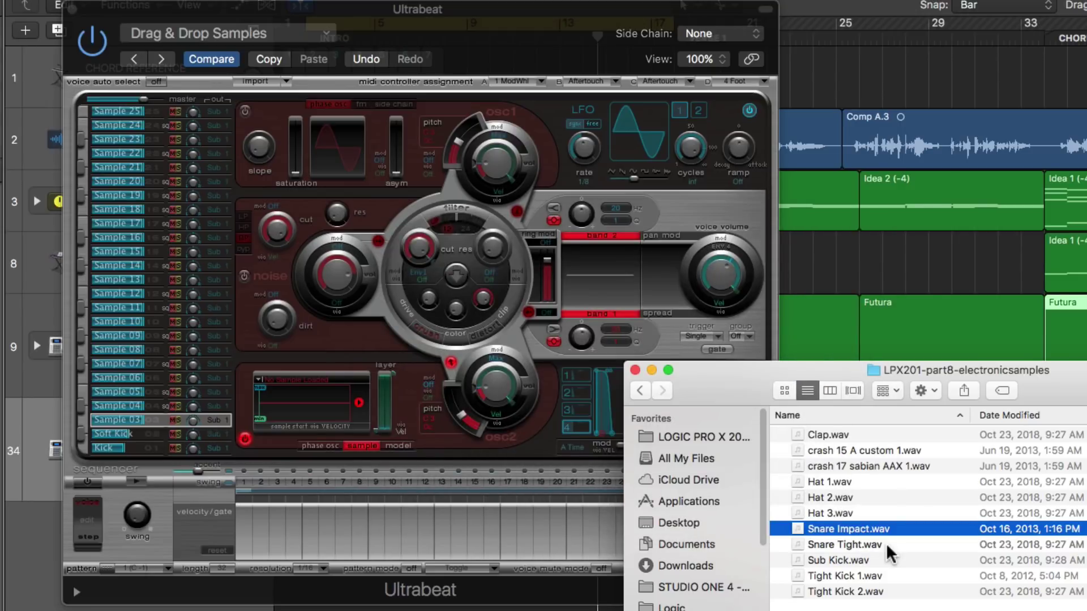
# Step: Load Snare Tight.wav, Clap.wav and Snare Impact.wav into oscillator 2 of the Sample 03, Sample 04 and Sample 05 voices respectively
pyautogui.moveTo(858, 544); pyautogui.dragTo(288, 397)
pyautogui.click(156, 405)
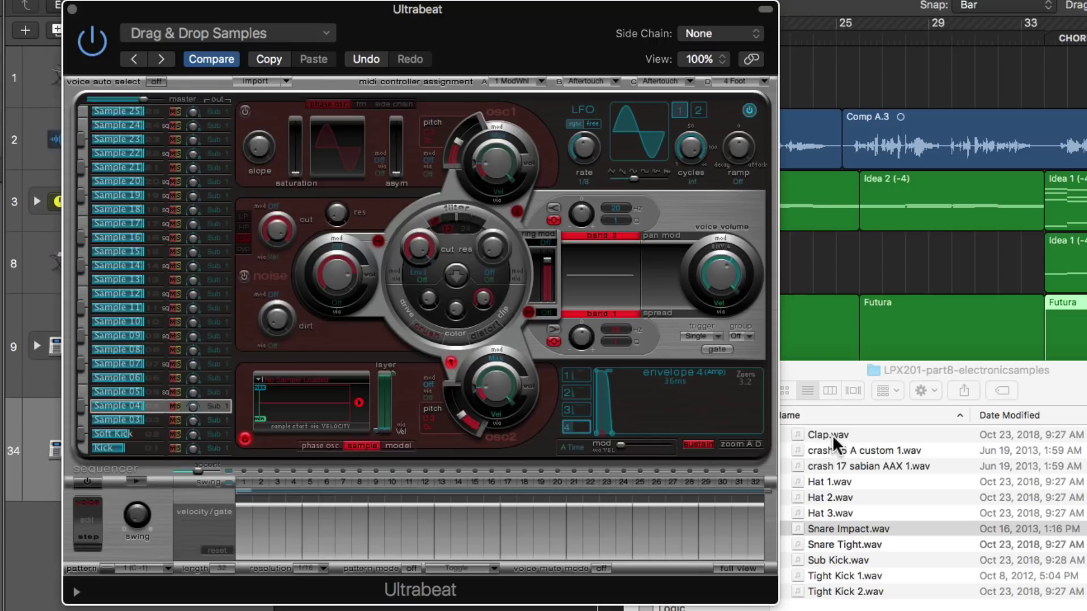
pyautogui.moveTo(832, 435); pyautogui.dragTo(290, 402)
pyautogui.click(182, 393)
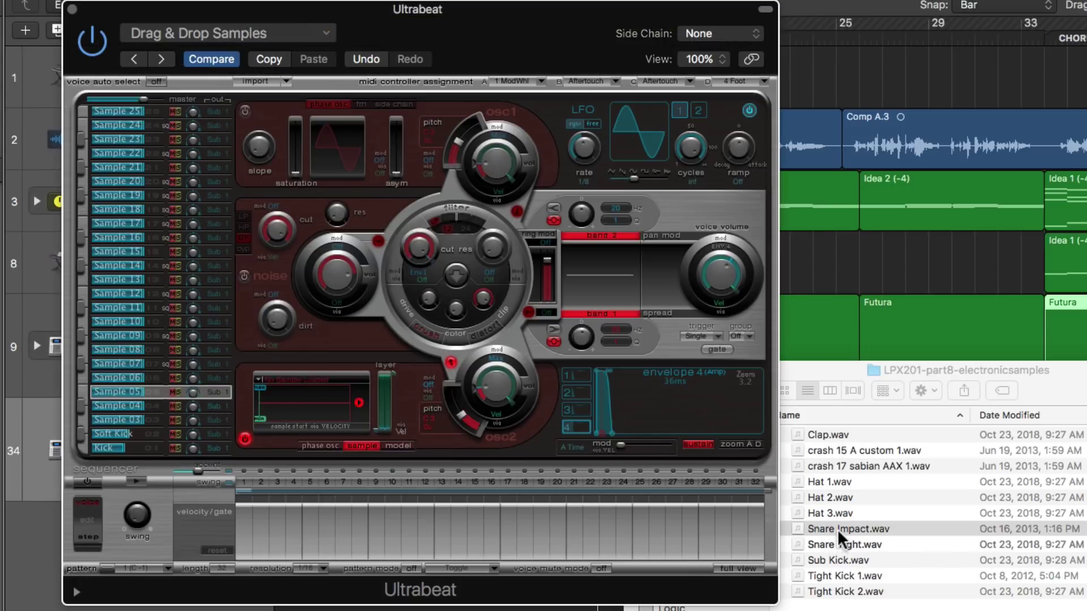
pyautogui.moveTo(839, 528); pyautogui.dragTo(319, 416)
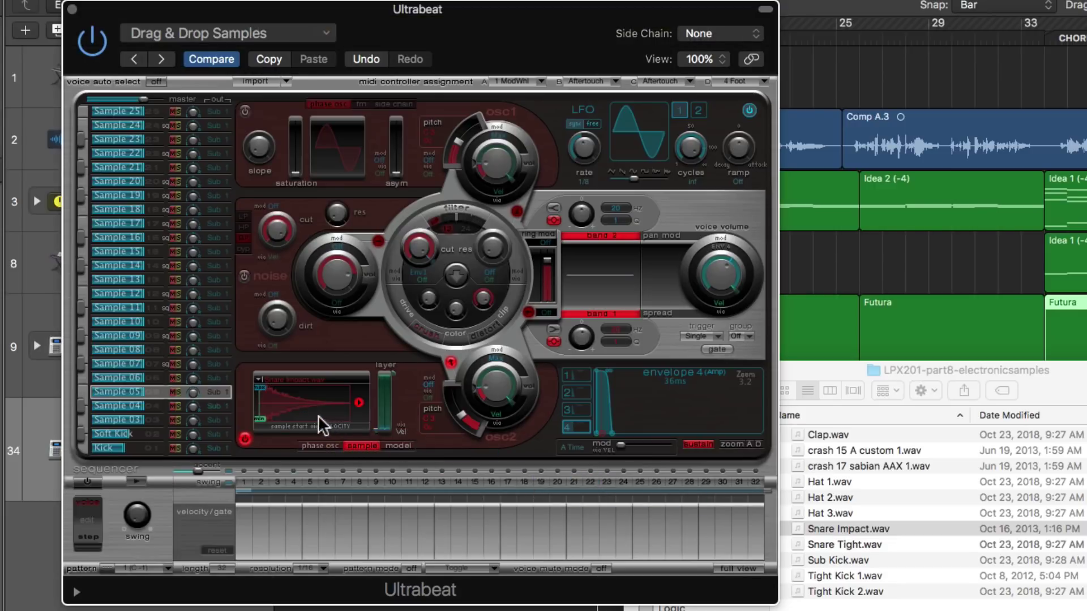
# Step: Rename the Sample 03 voice as Snare Tight
pyautogui.doubleClick(128, 417)
pyautogui.write('Snare Tigh')
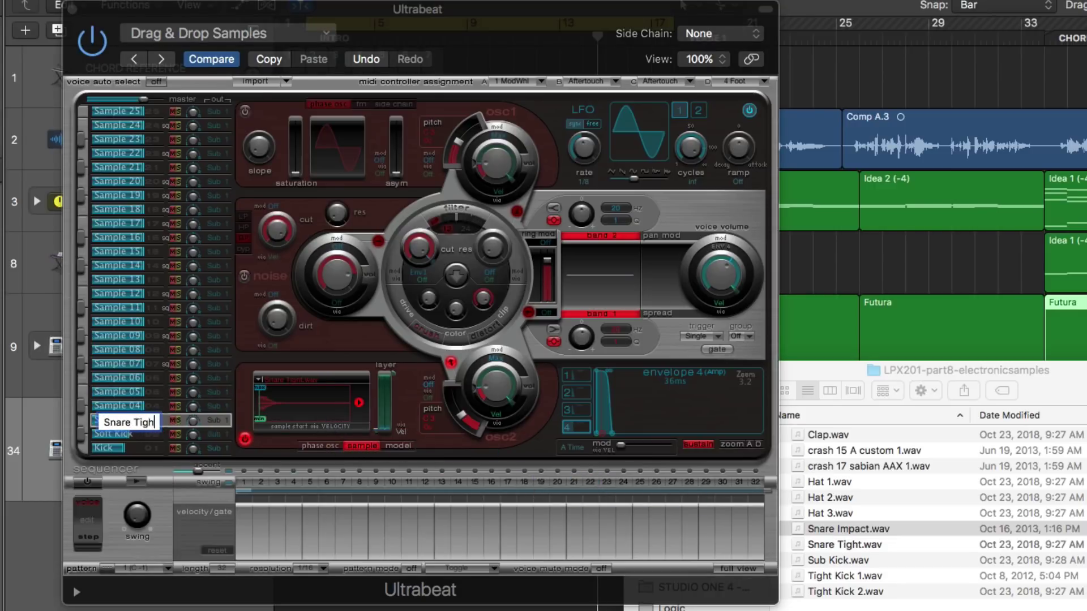
pyautogui.write('t')
pyautogui.press('Return')
# Step: Rename the Sample 04 voice as Clap and the Sample 05 voice as Impact
pyautogui.doubleClick(106, 402)
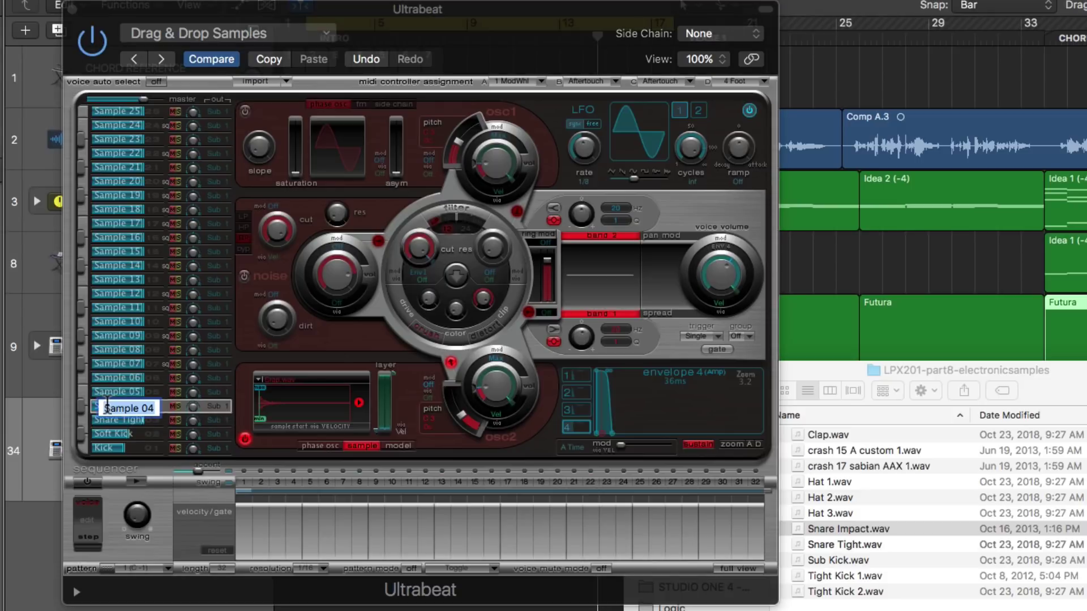
pyautogui.write('Clap')
pyautogui.press('Return')
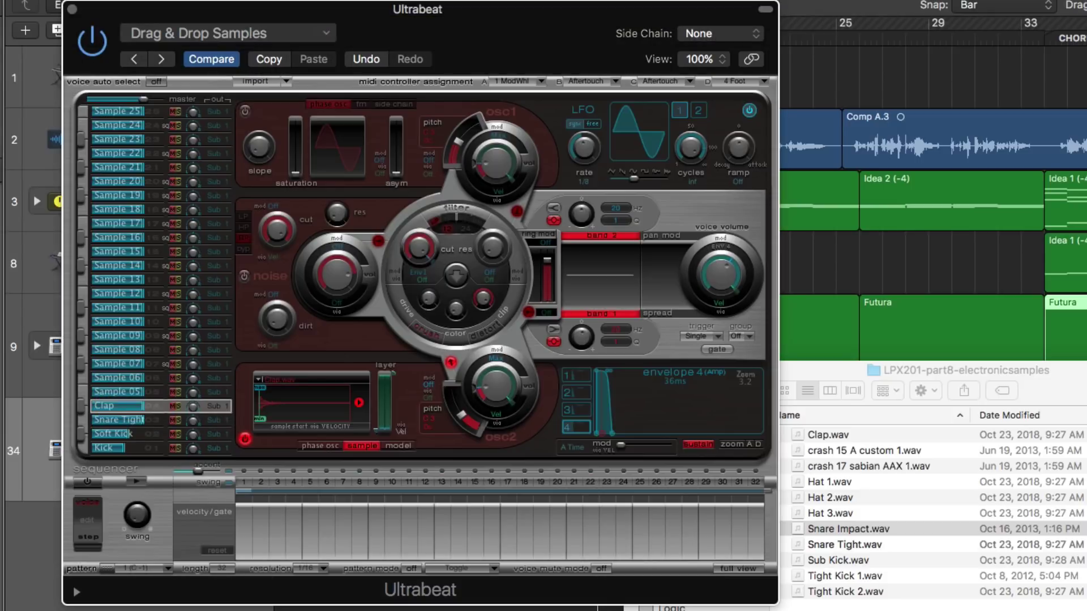
pyautogui.doubleClick(106, 391)
pyautogui.write('Impact')
pyautogui.press('Return')
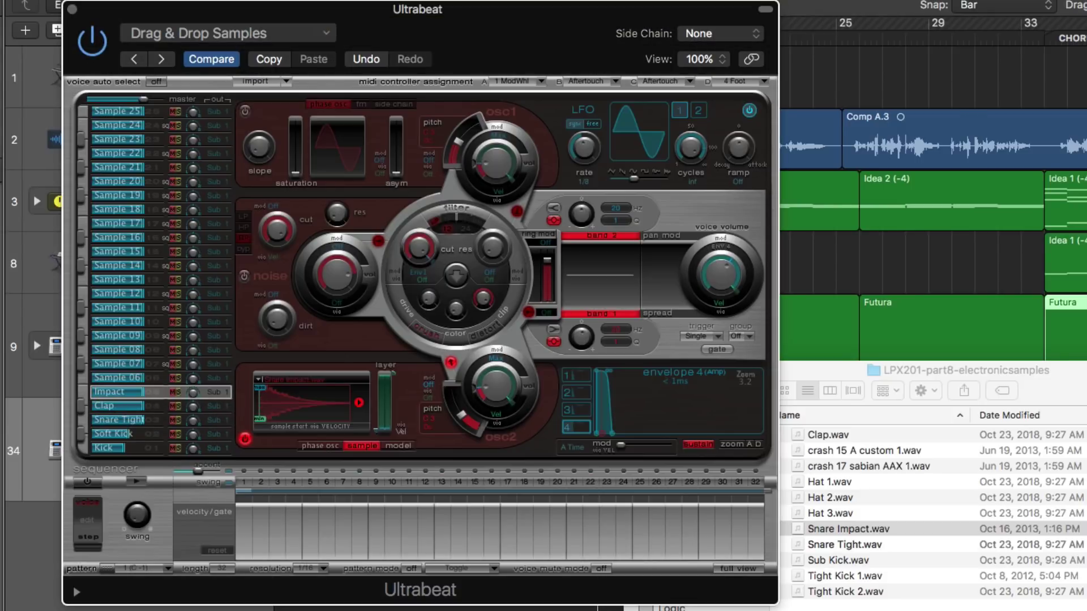
# Step: Lower the volume levels of the Snare Tight, Clap and Impact voices in the drum voice list
pyautogui.click(138, 421)
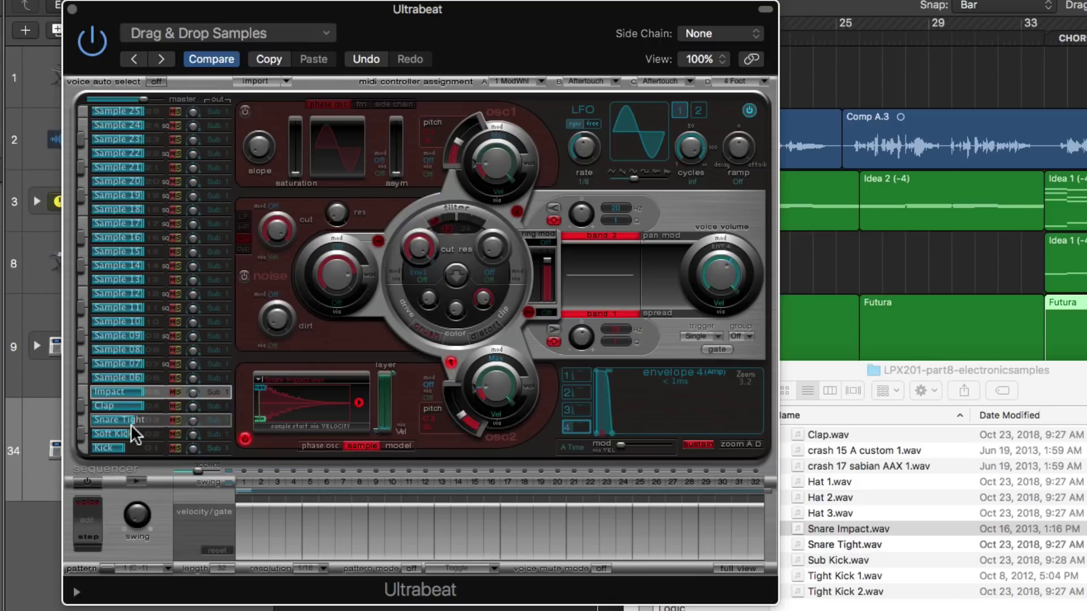
pyautogui.click(133, 407)
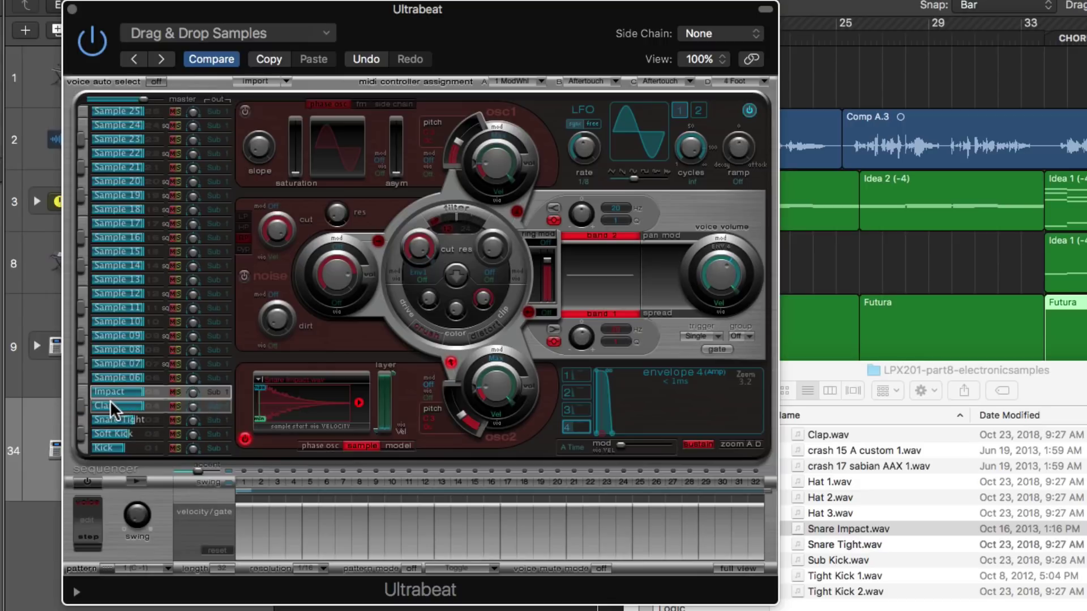
pyautogui.moveTo(137, 405); pyautogui.dragTo(131, 412)
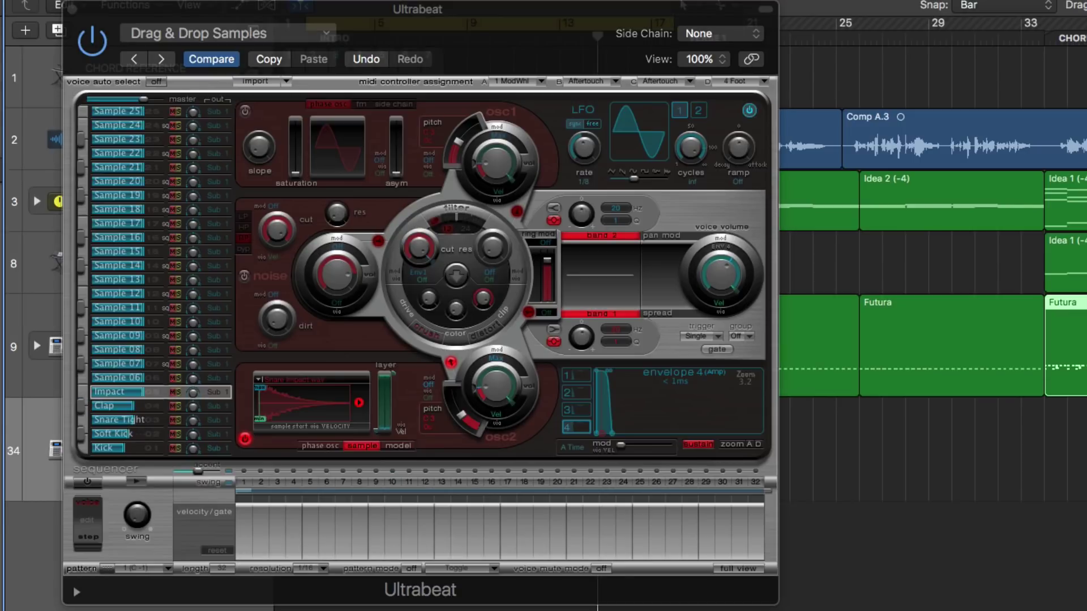
pyautogui.click(139, 406)
pyautogui.moveTo(140, 393); pyautogui.dragTo(117, 398)
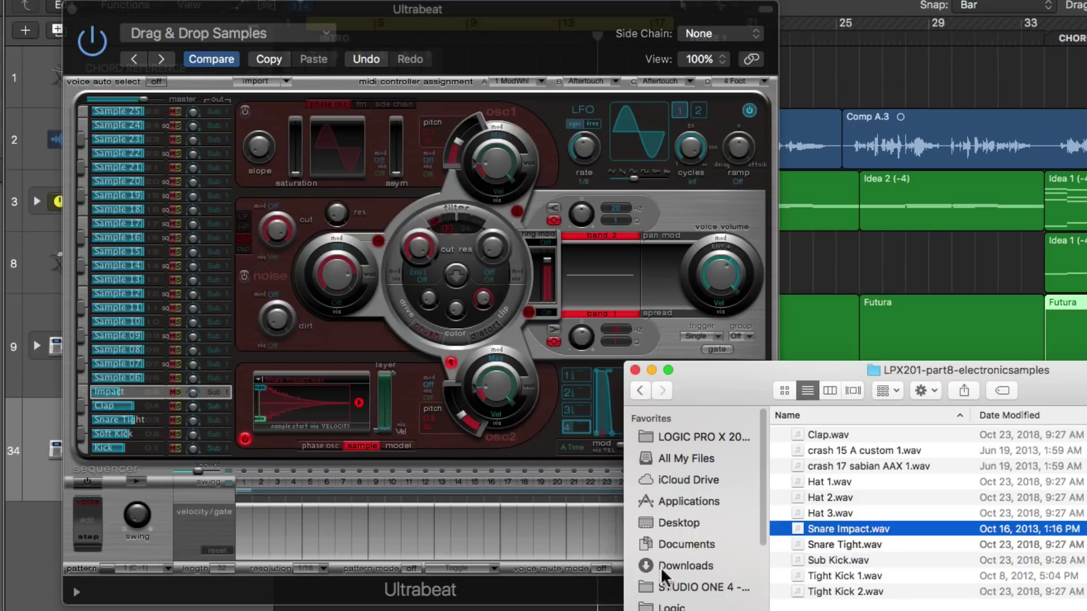
# Step: Preview the Hat 1.wav, Hat 2.wav and Hat 3.wav samples in Finder with Quick Look
pyautogui.click(838, 481)
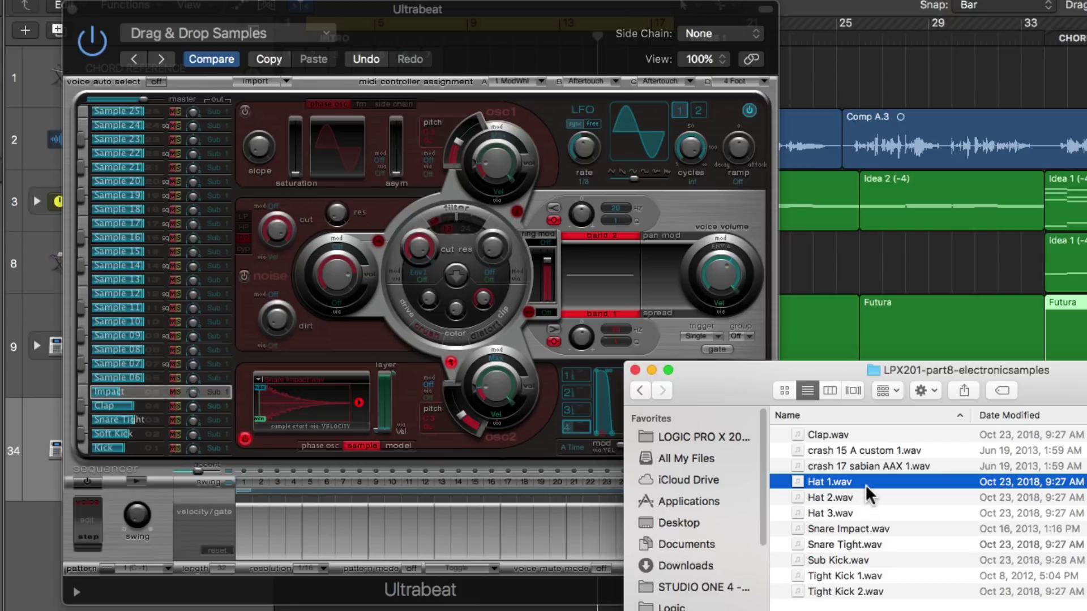
pyautogui.press('space')
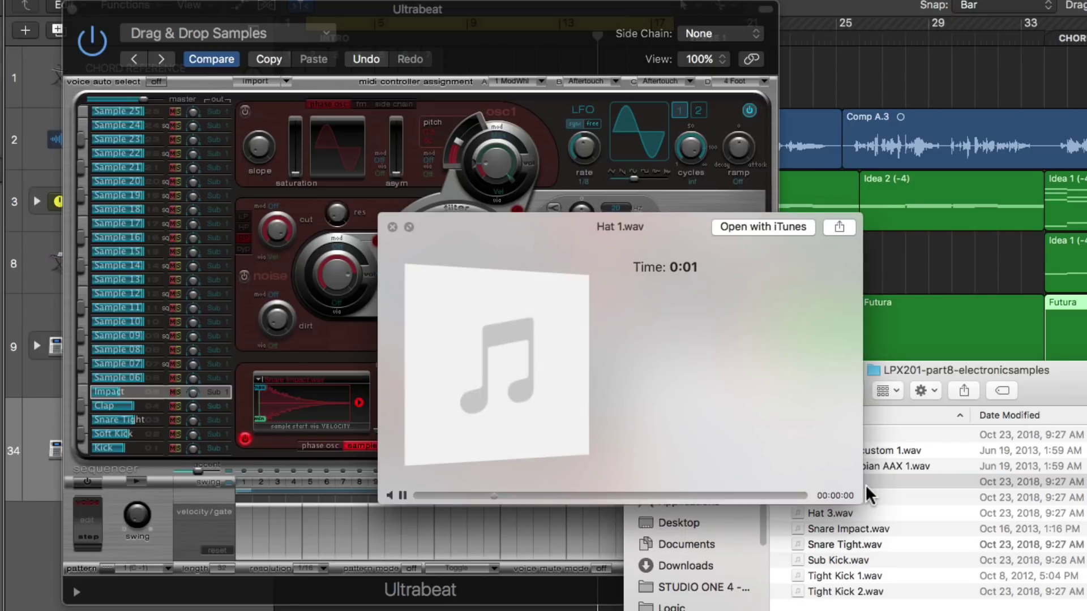
pyautogui.press('Down')
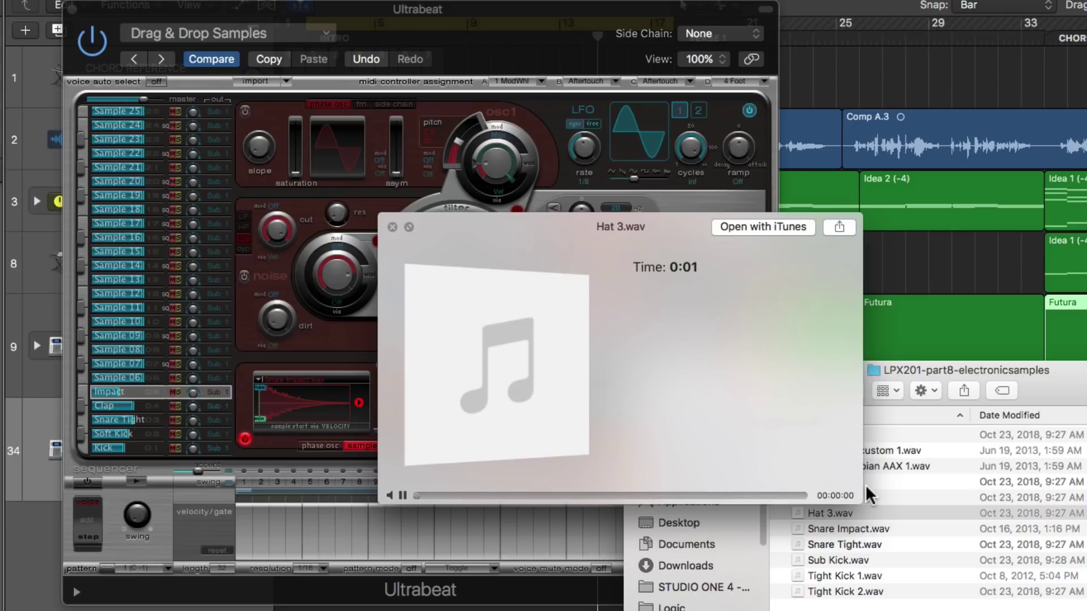
pyautogui.press('space')
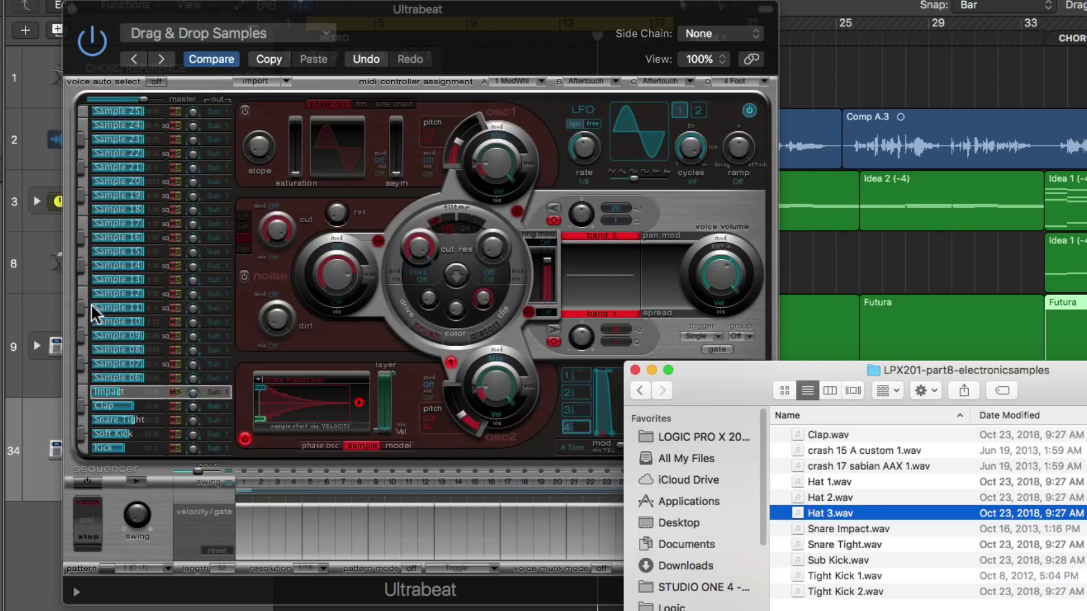
# Step: Load Hat 1.wav, Hat 2.wav and Hat 3.wav into oscillator 2 of the Sample 07, Sample 09 and Sample 11 voices respectively
pyautogui.click(150, 363)
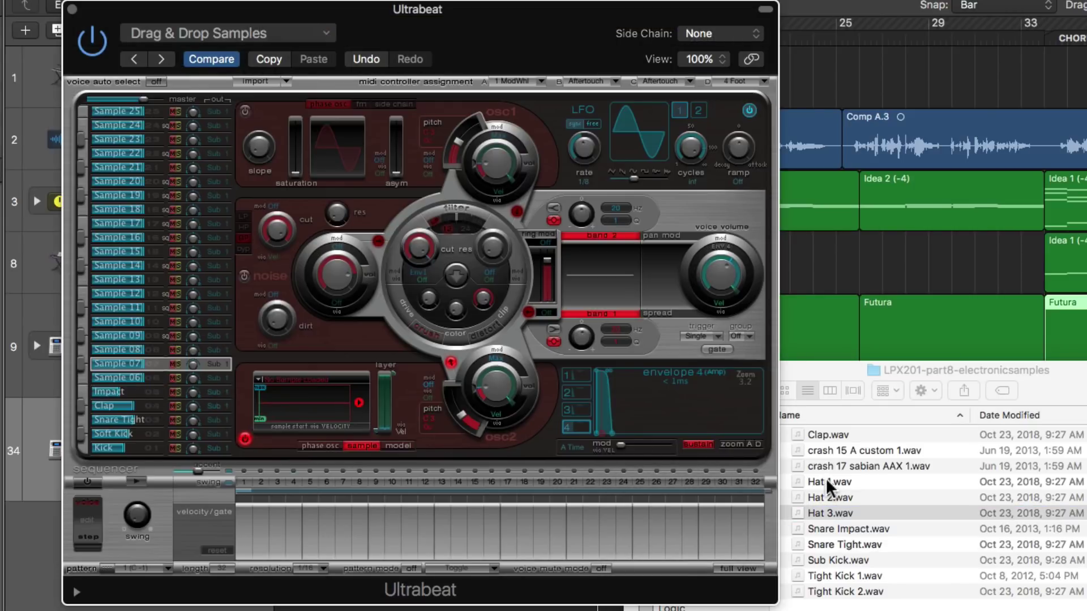
pyautogui.moveTo(825, 482); pyautogui.dragTo(318, 415)
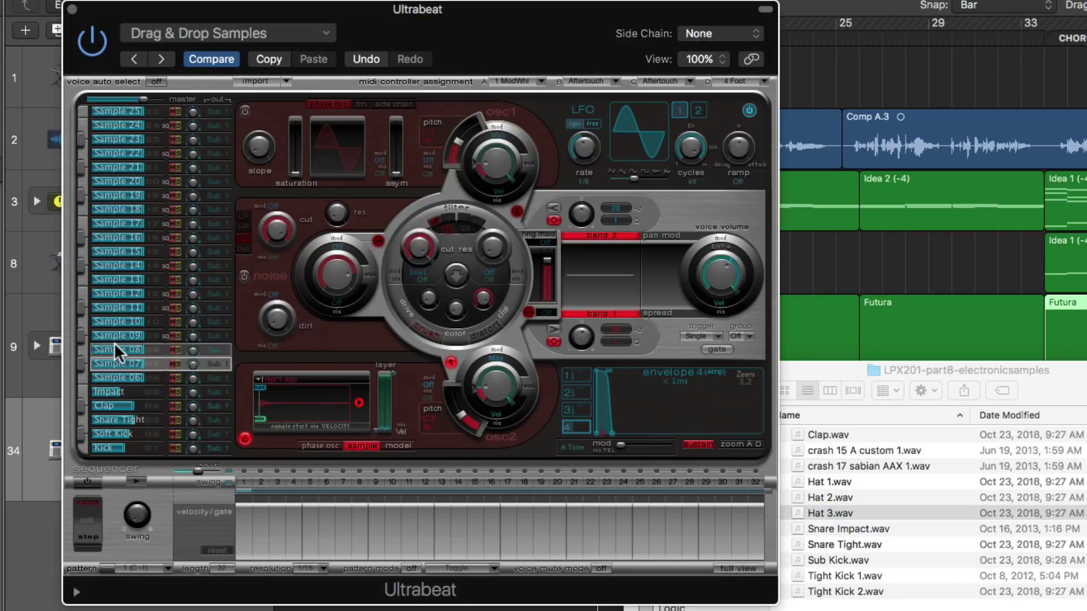
pyautogui.click(153, 335)
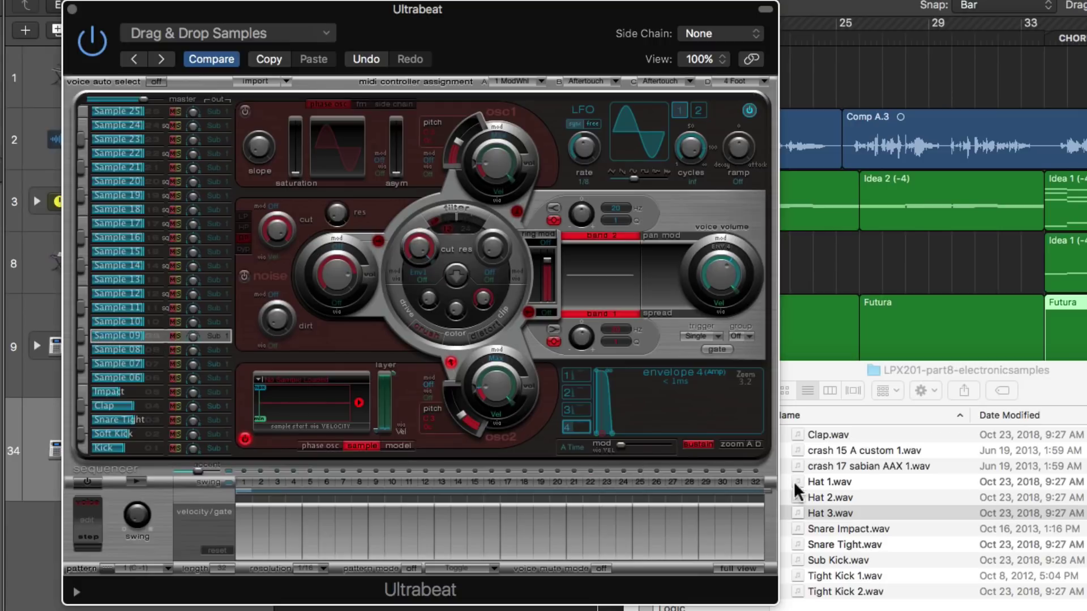
pyautogui.moveTo(824, 494); pyautogui.dragTo(350, 404)
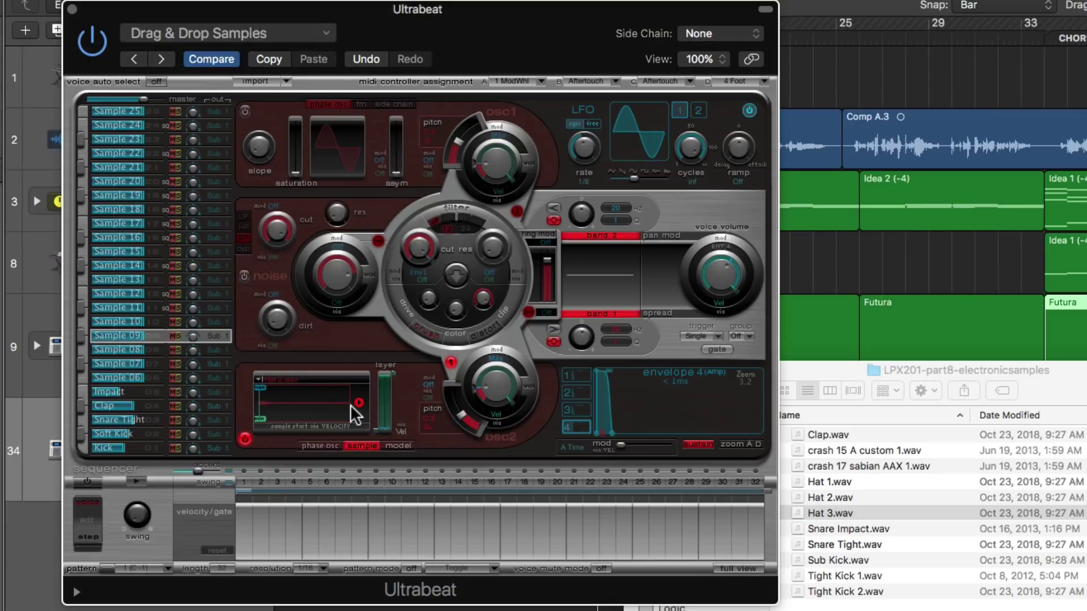
pyautogui.click(148, 306)
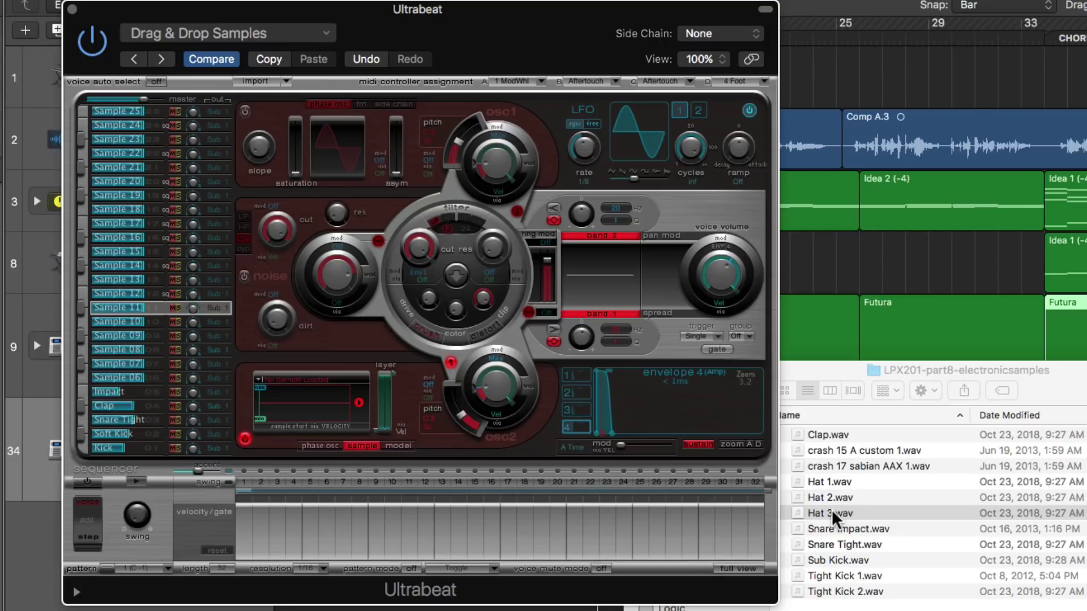
pyautogui.moveTo(831, 509); pyautogui.dragTo(299, 388)
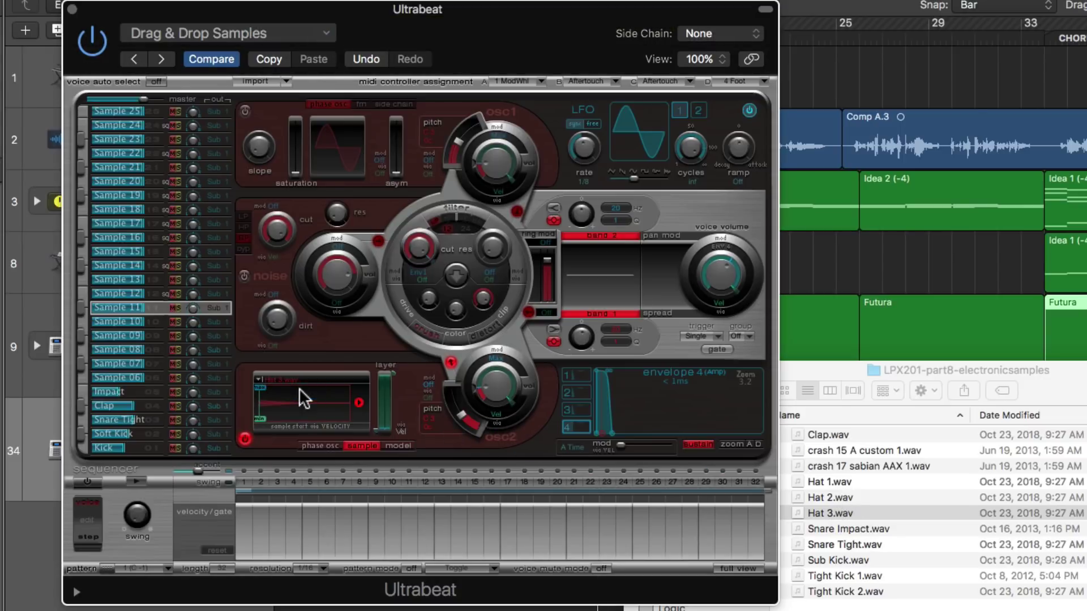
# Step: Rename the Sample 07, Sample 09 and Sample 11 voices as Hat 1, Hat 2 and Hat 3
pyautogui.doubleClick(120, 361)
pyautogui.write('Hat 1')
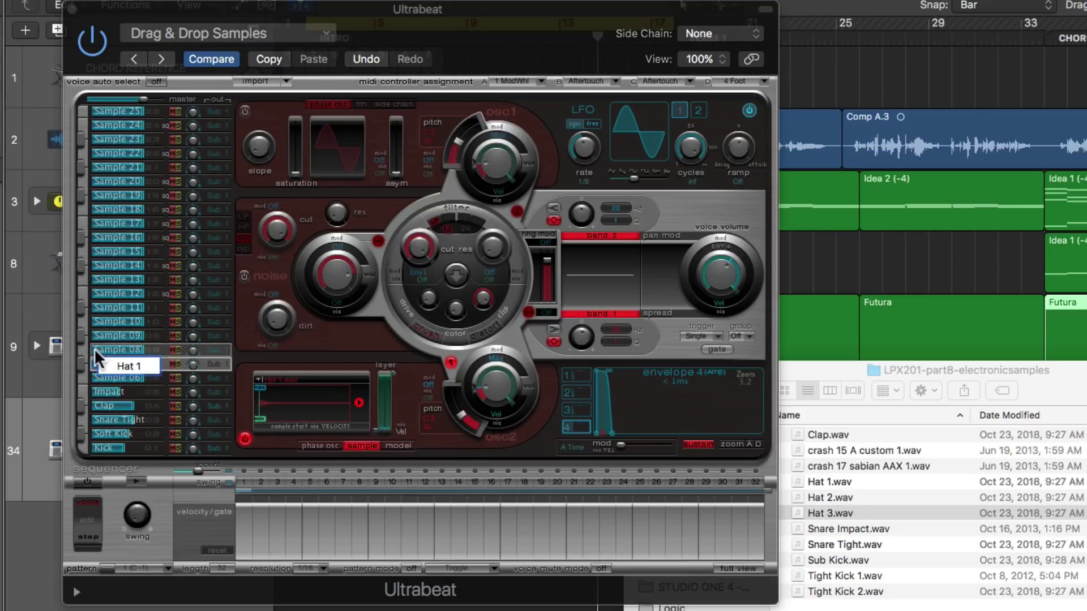
pyautogui.click(113, 334)
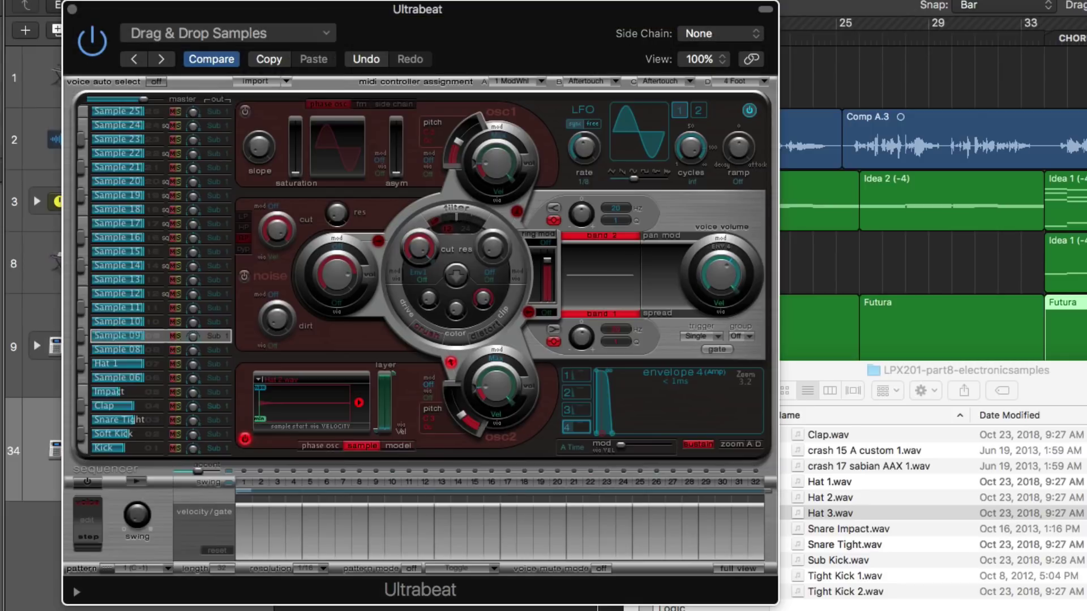
pyautogui.doubleClick(113, 334)
pyautogui.write('Hat 2')
pyautogui.doubleClick(109, 309)
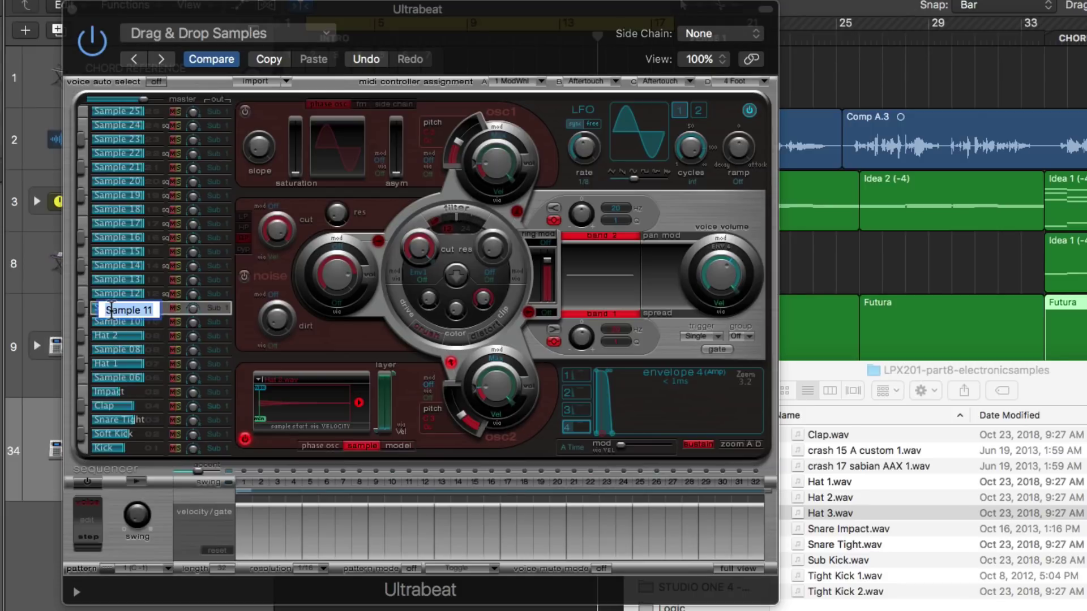
pyautogui.write('Hat 3')
pyautogui.press('Return')
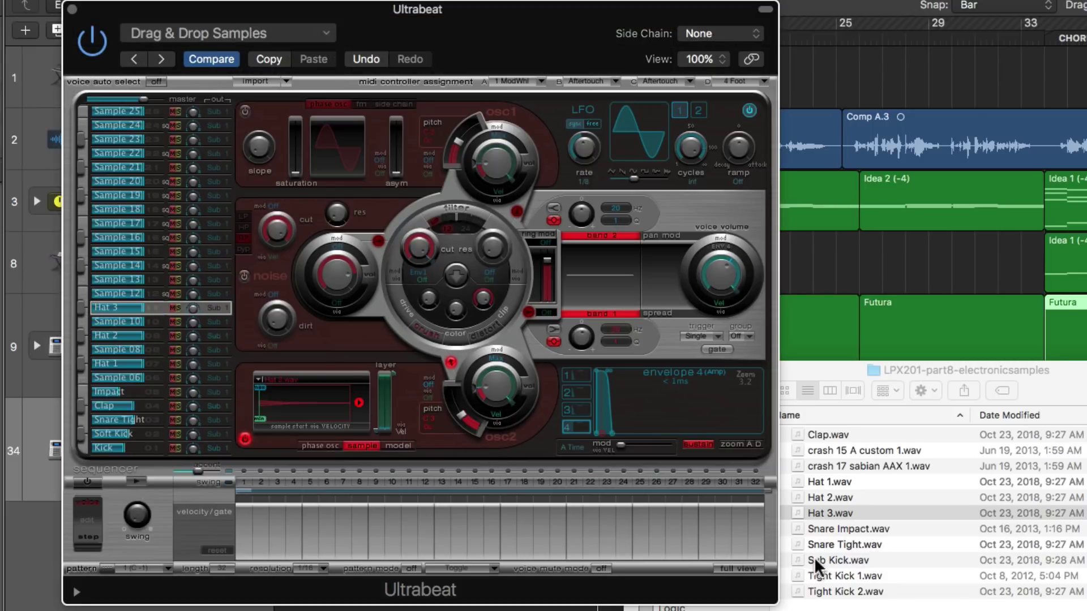
# Step: Preview the Sub Kick.wav sample in Finder with Quick Look
pyautogui.click(830, 513)
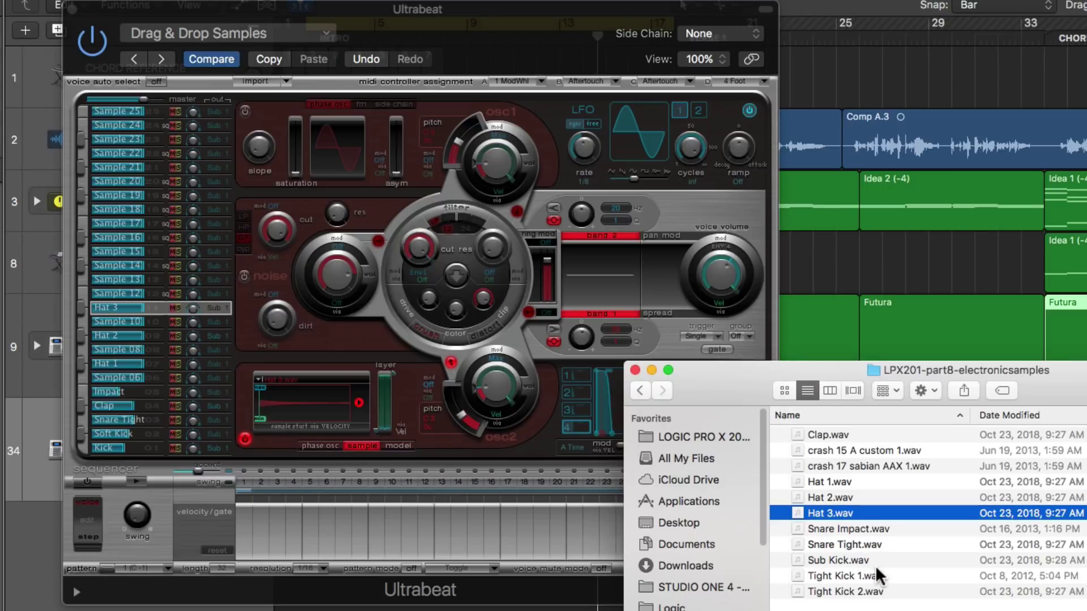
pyautogui.click(867, 562)
pyautogui.press('space')
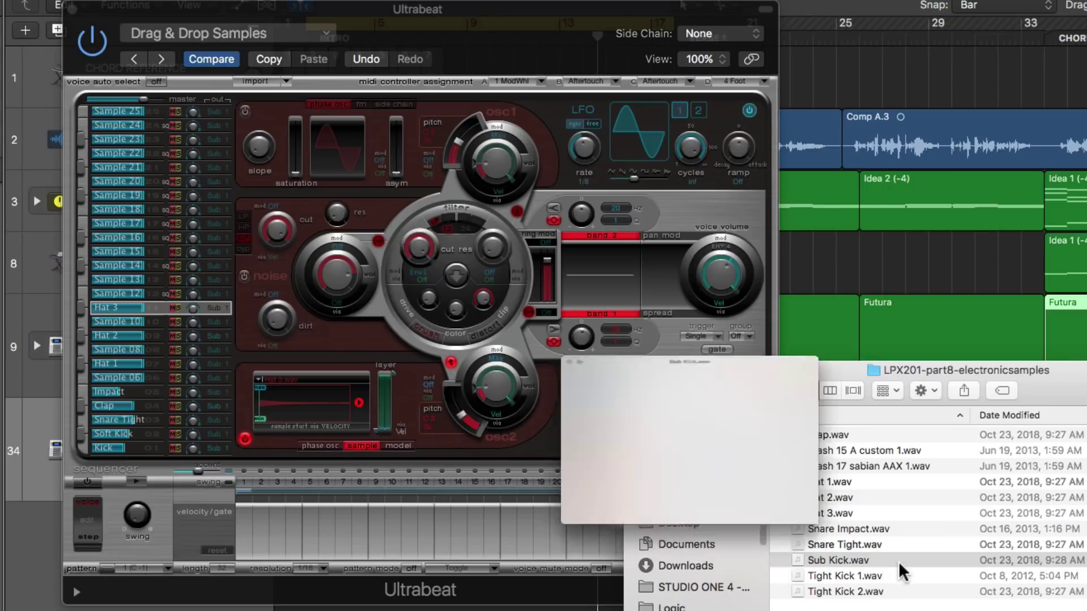
pyautogui.press('space')
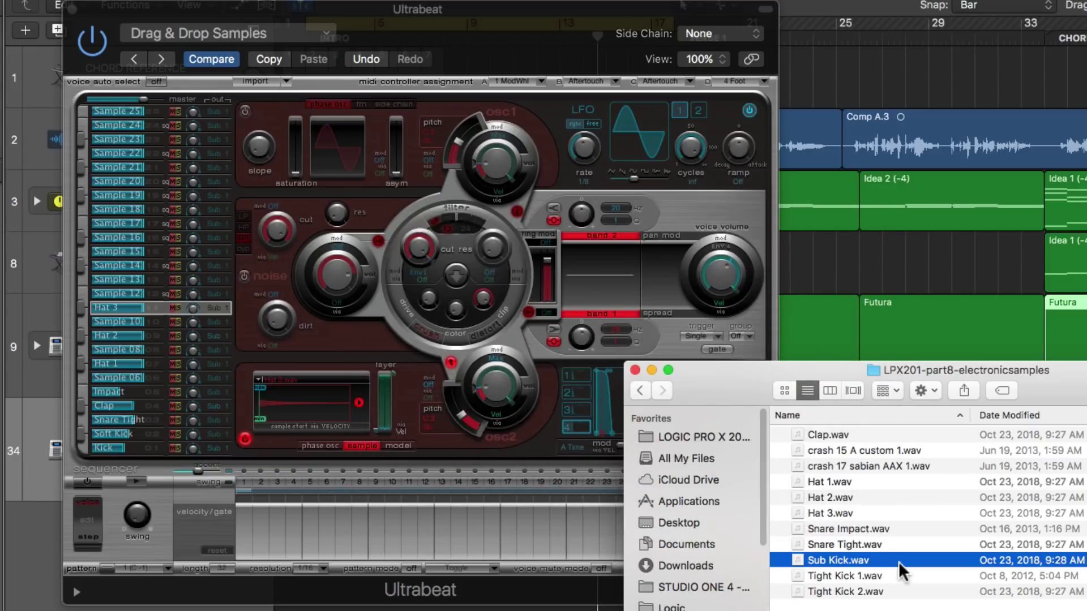
# Step: Rename the Sample 13 voice as Sub Kick and load Sub Kick.wav into its oscillator 2
pyautogui.click(149, 277)
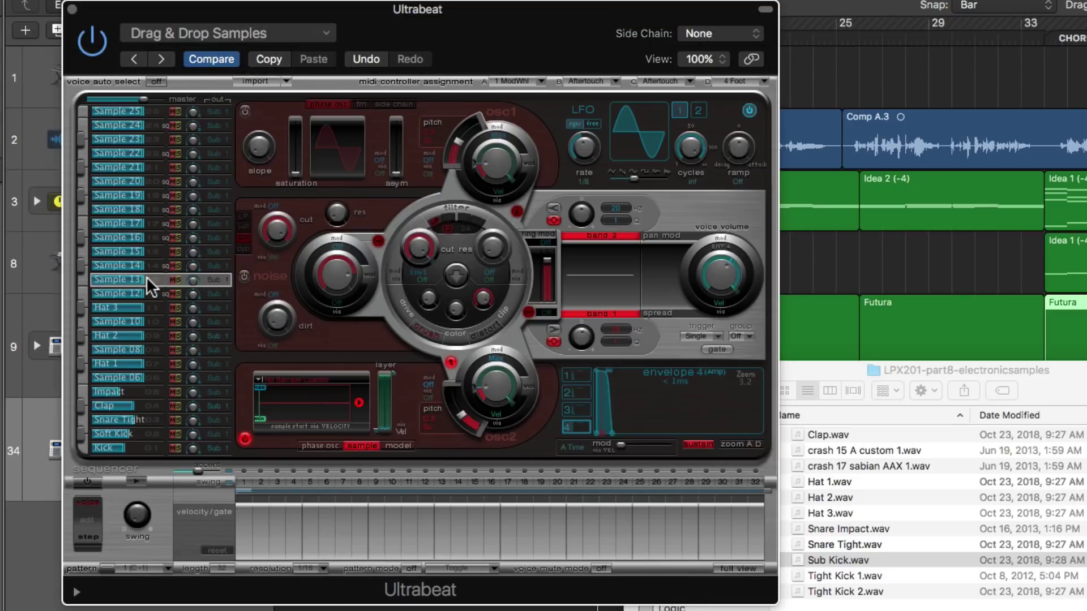
pyautogui.doubleClick(115, 277)
pyautogui.write('S')
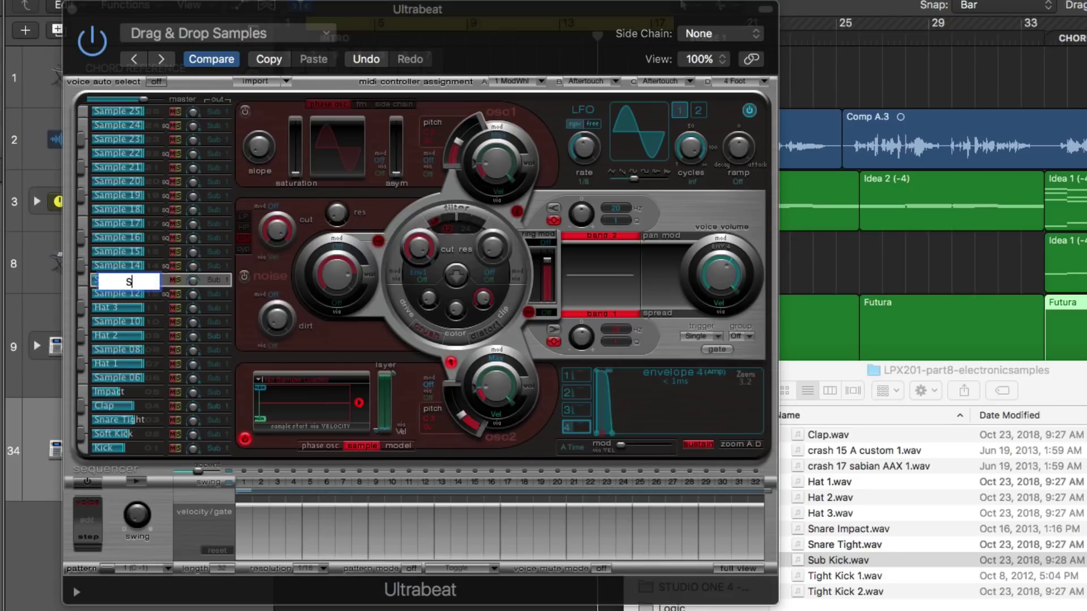
pyautogui.write('ub Kick')
pyautogui.press('Return')
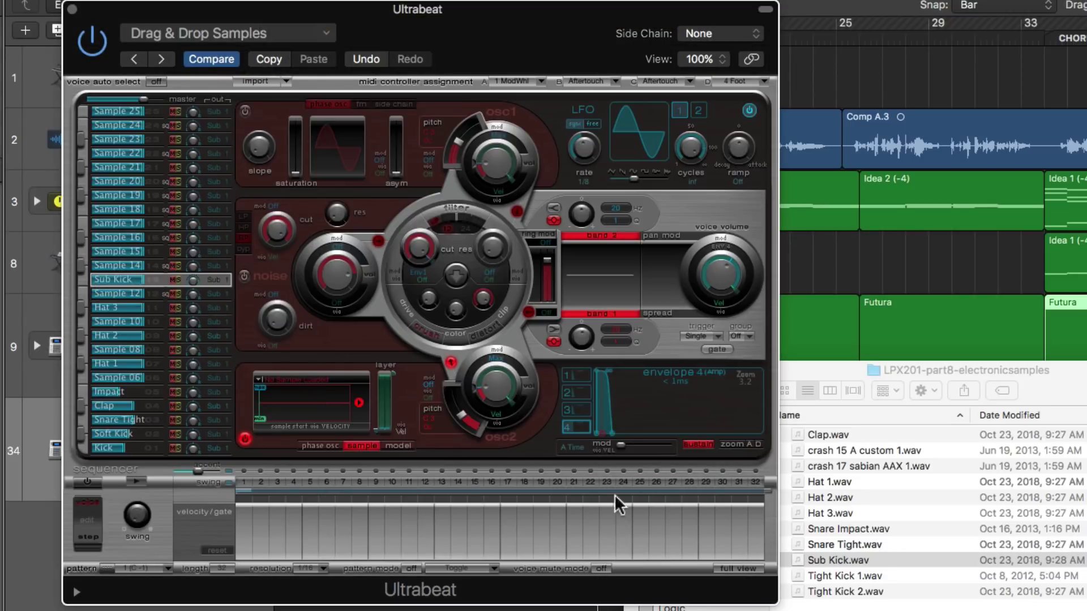
pyautogui.moveTo(820, 556); pyautogui.dragTo(306, 423)
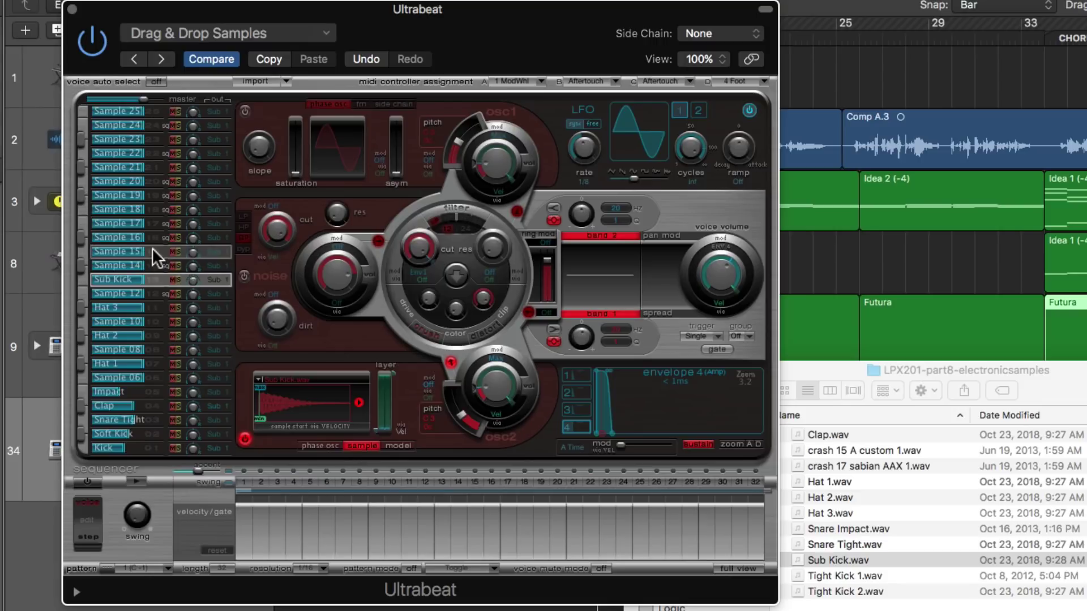
# Step: Point out crash 15 A custom 1.wav and crash 17 sabian AAX 1.wav in the Finder samples folder
pyautogui.moveTo(138, 279)
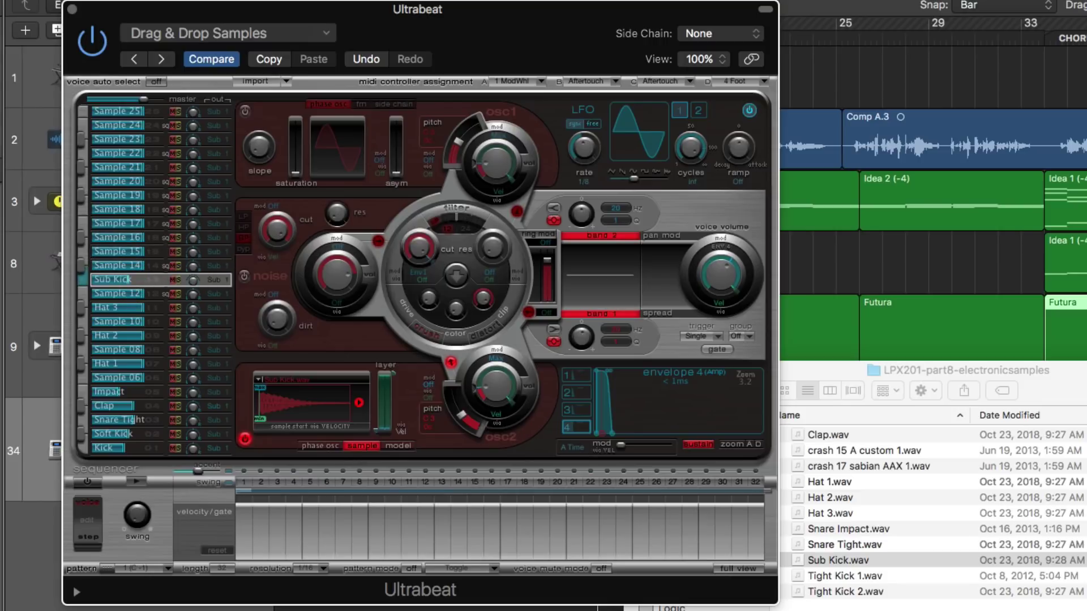
pyautogui.click(45, 396)
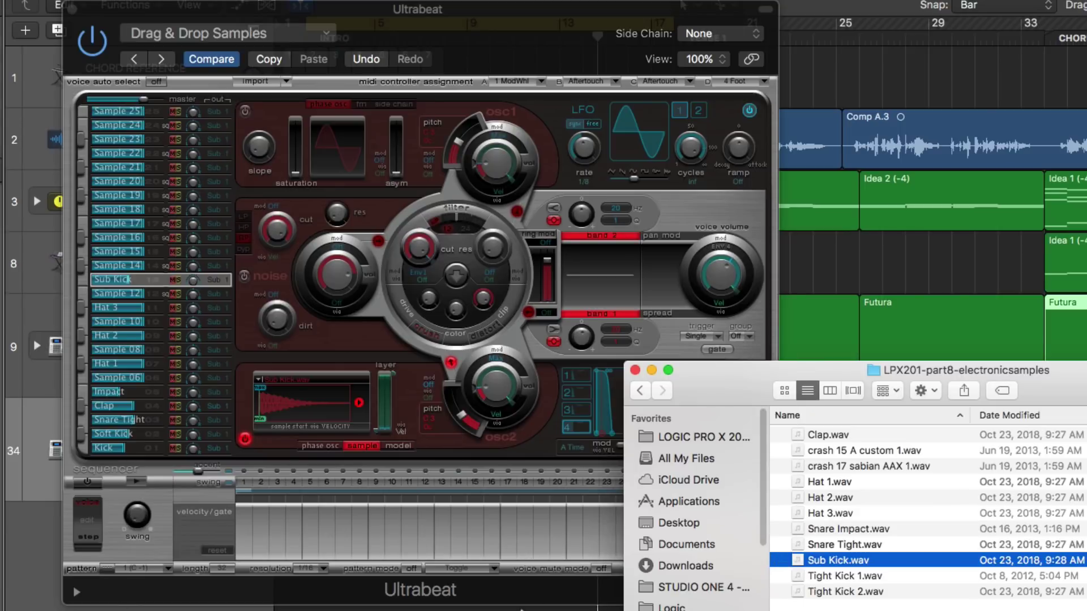
pyautogui.click(888, 450)
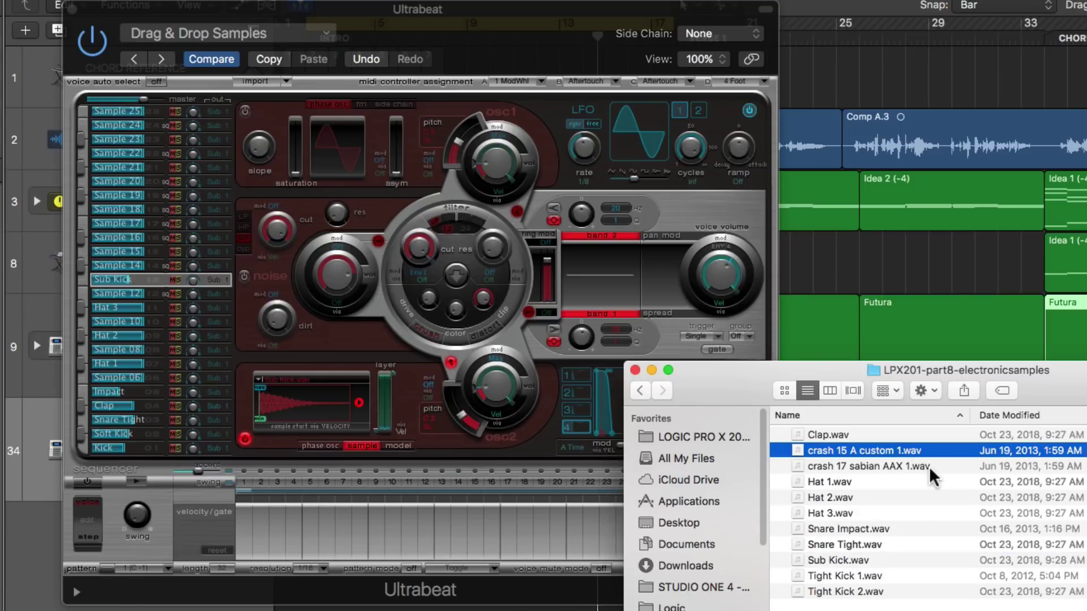
pyautogui.keyDown('shift'); pyautogui.click(930, 466); pyautogui.keyUp('shift')
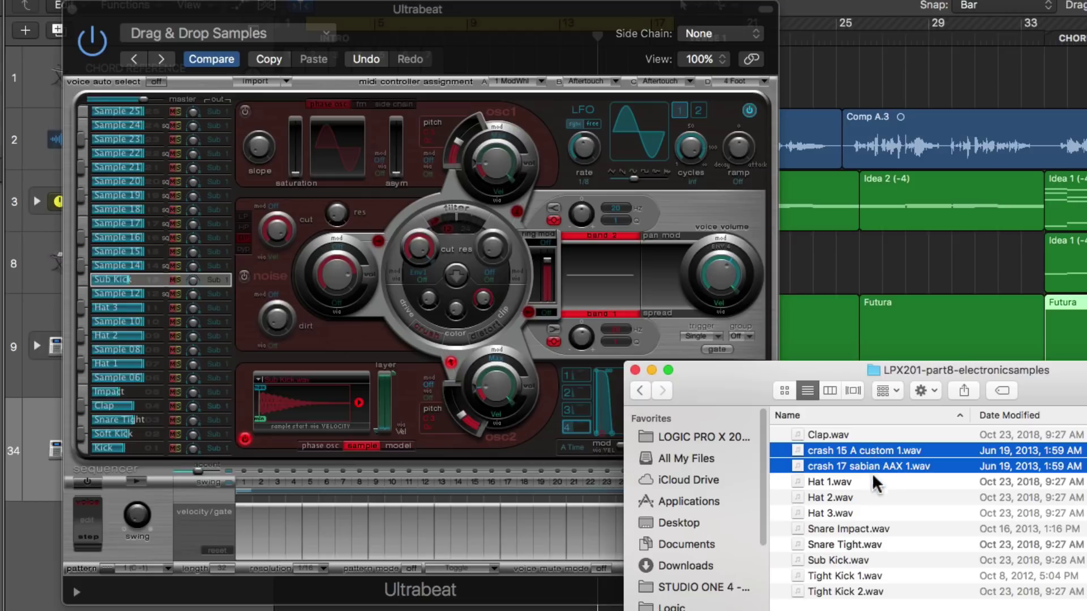
pyautogui.click(794, 608)
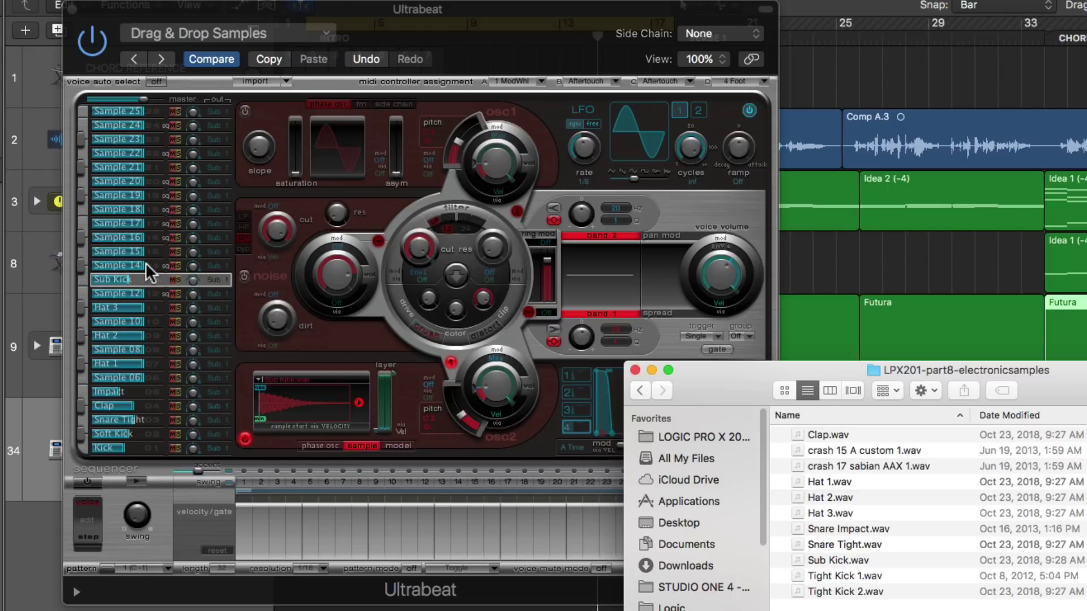
# Step: Rename the Sample 14 voice as Crash 1 and the Sample 16 voice as Crash 2
pyautogui.click(148, 262)
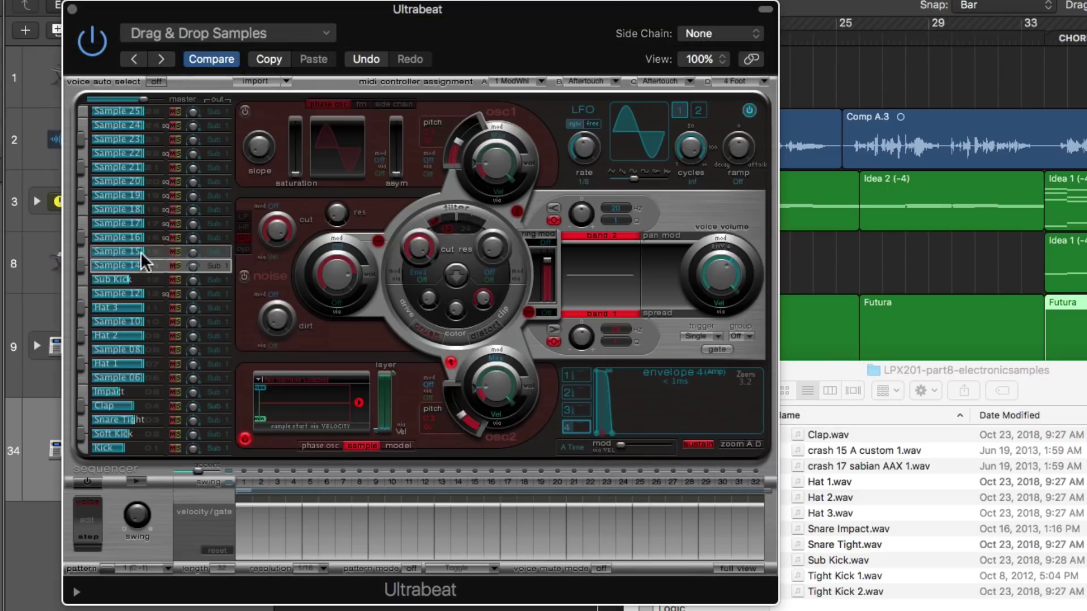
pyautogui.click(154, 237)
pyautogui.doubleClick(132, 264)
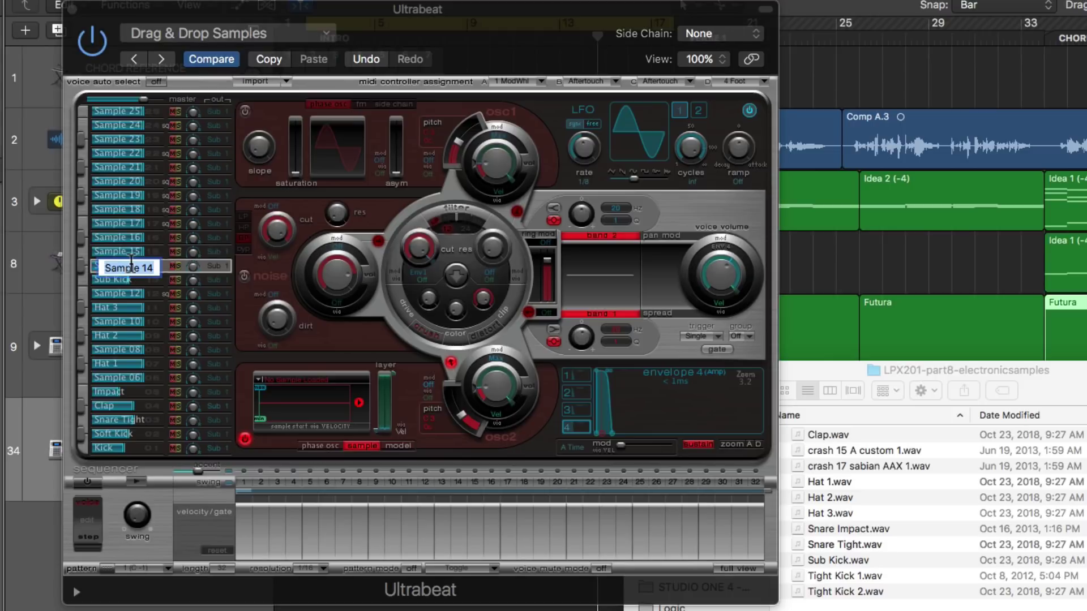
pyautogui.write('Crash 1')
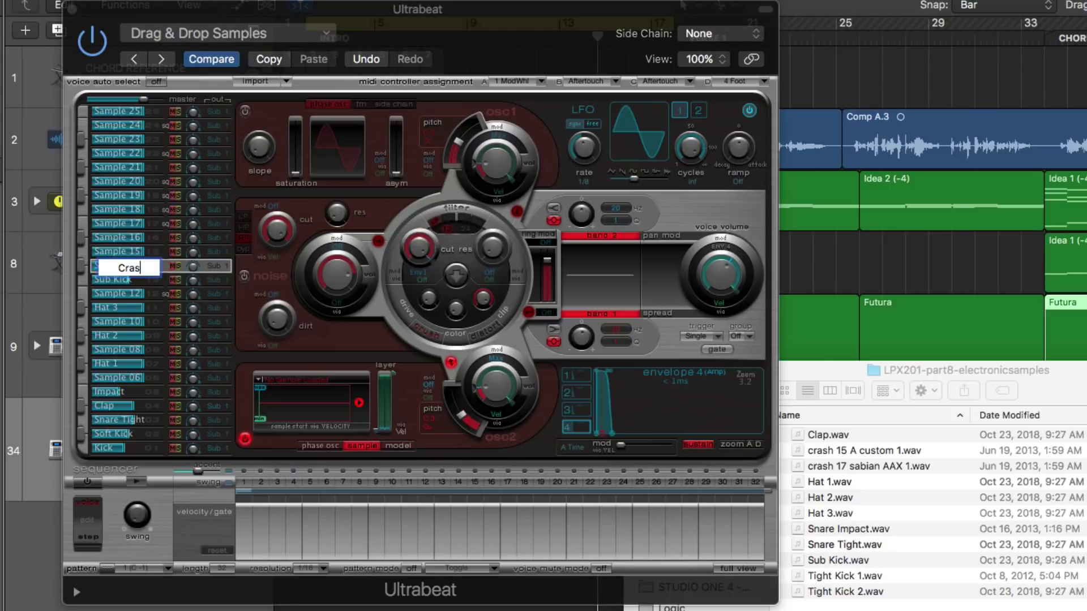
pyautogui.press('Return')
pyautogui.doubleClick(115, 237)
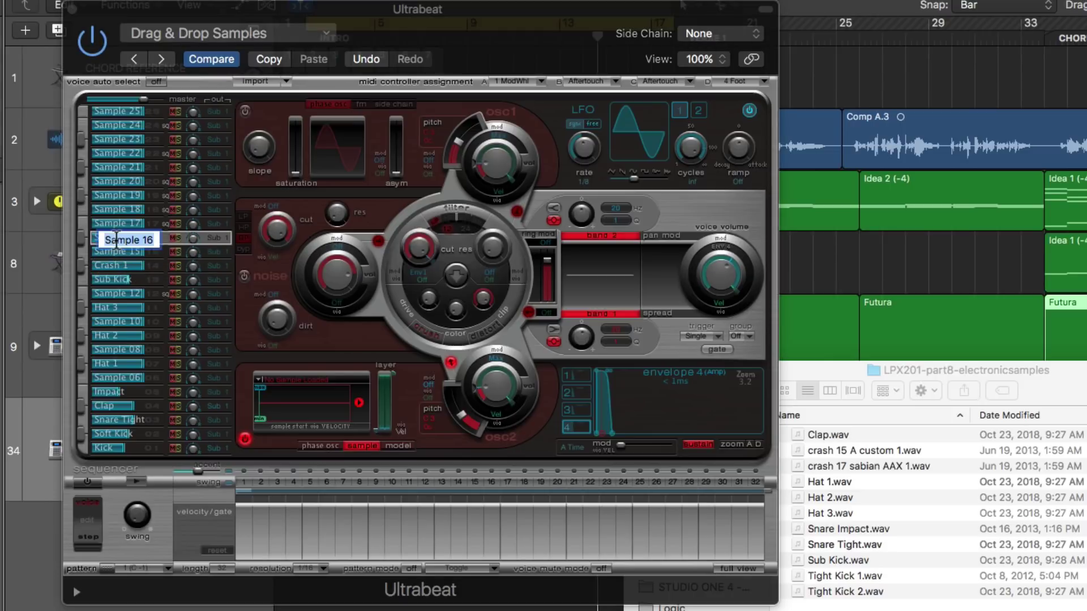
pyautogui.write('Crash 2')
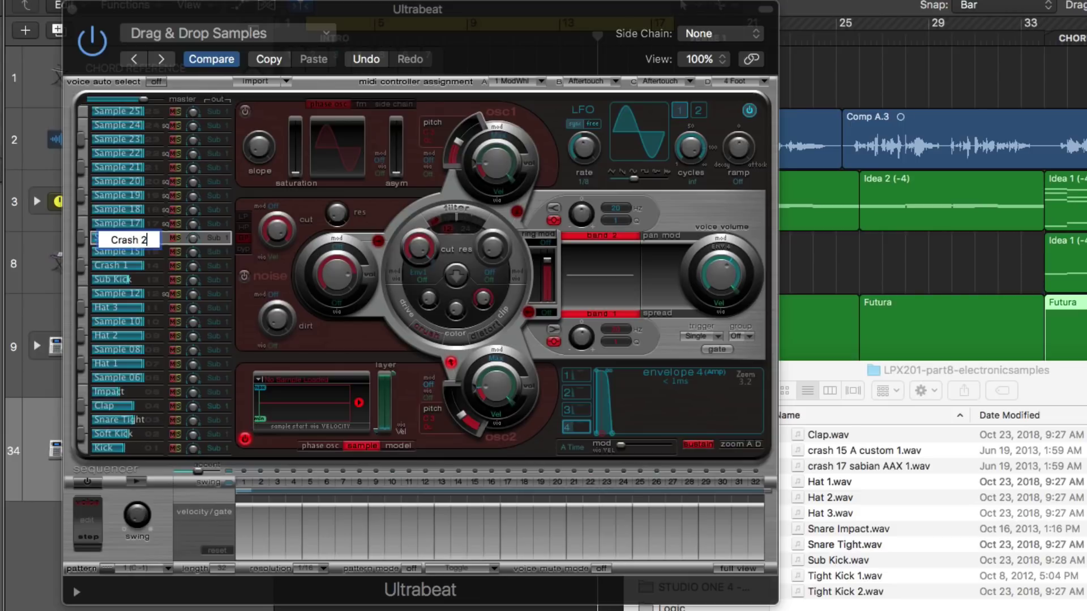
pyautogui.press('Return')
# Step: Load crash 15 A custom 1.wav into oscillator 2 of Crash 1 and crash 17 sabian AAX 1.wav into that of Crash 2
pyautogui.click(152, 263)
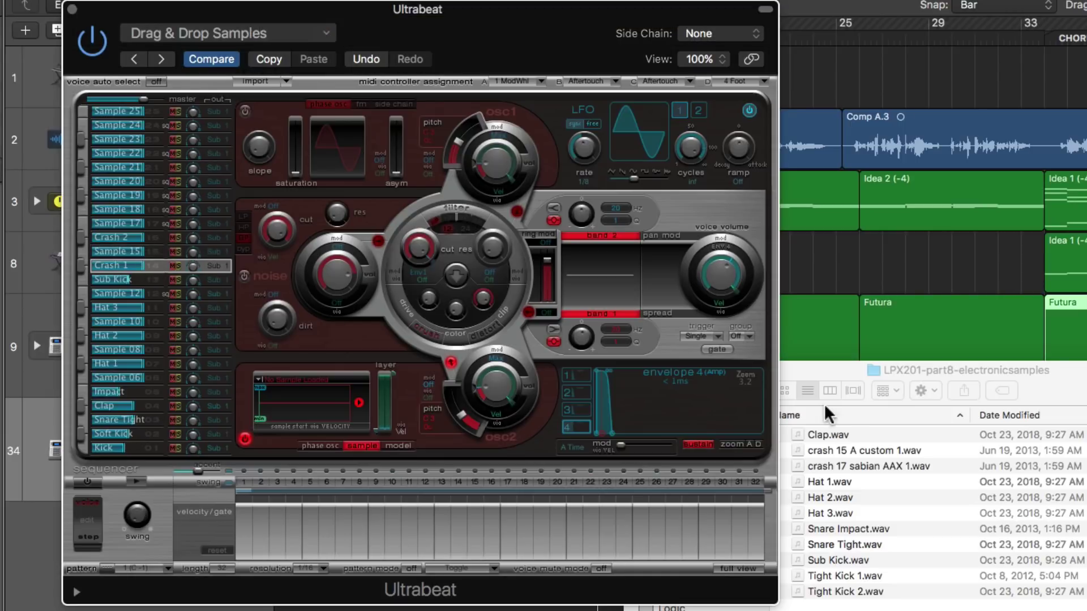
pyautogui.moveTo(851, 447); pyautogui.dragTo(331, 402)
pyautogui.click(155, 237)
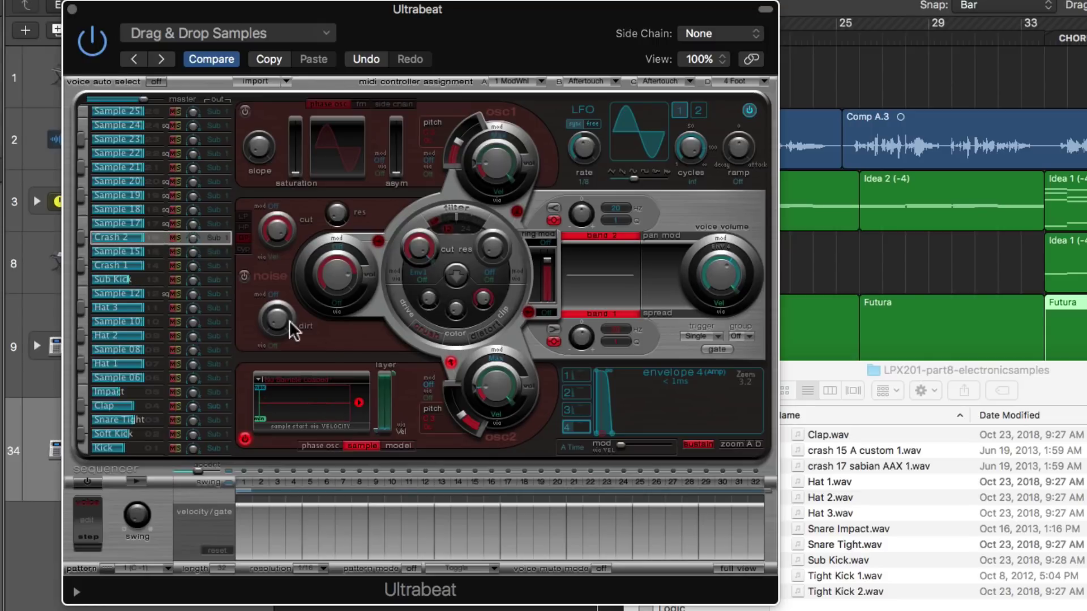
pyautogui.moveTo(831, 464); pyautogui.dragTo(308, 400)
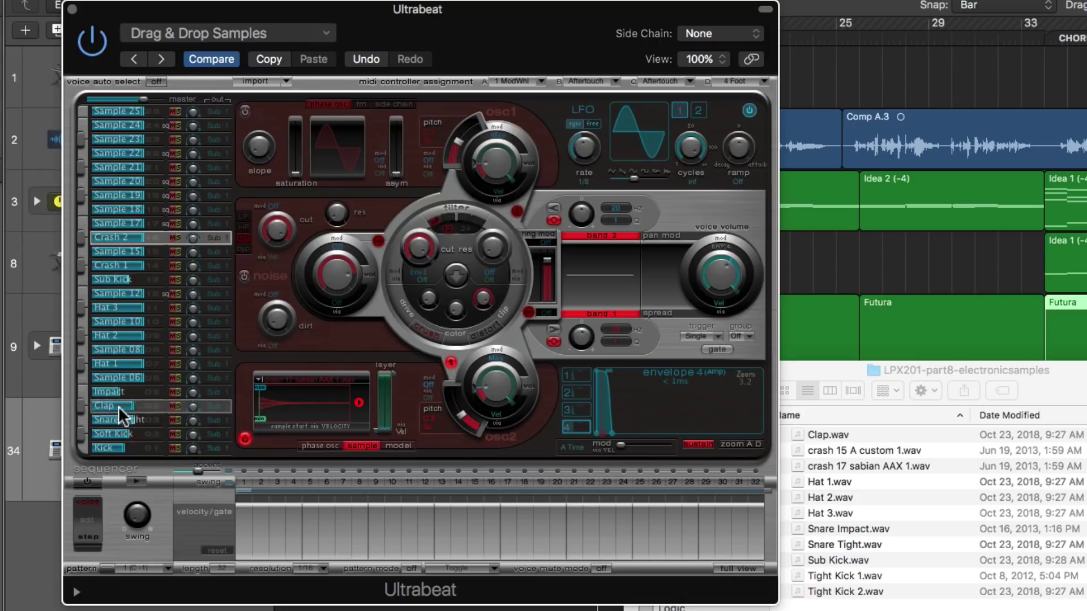
# Step: Clear the name of the unused Sample 06 voice and lower its volume to the minimum
pyautogui.doubleClick(127, 375)
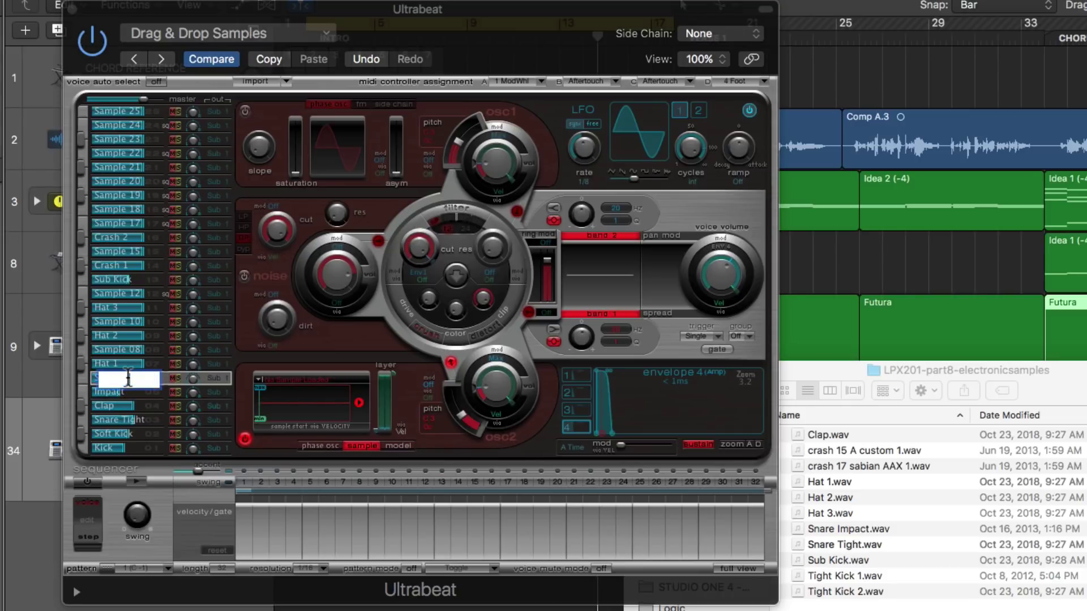
pyautogui.press('Return')
pyautogui.doubleClick(127, 377)
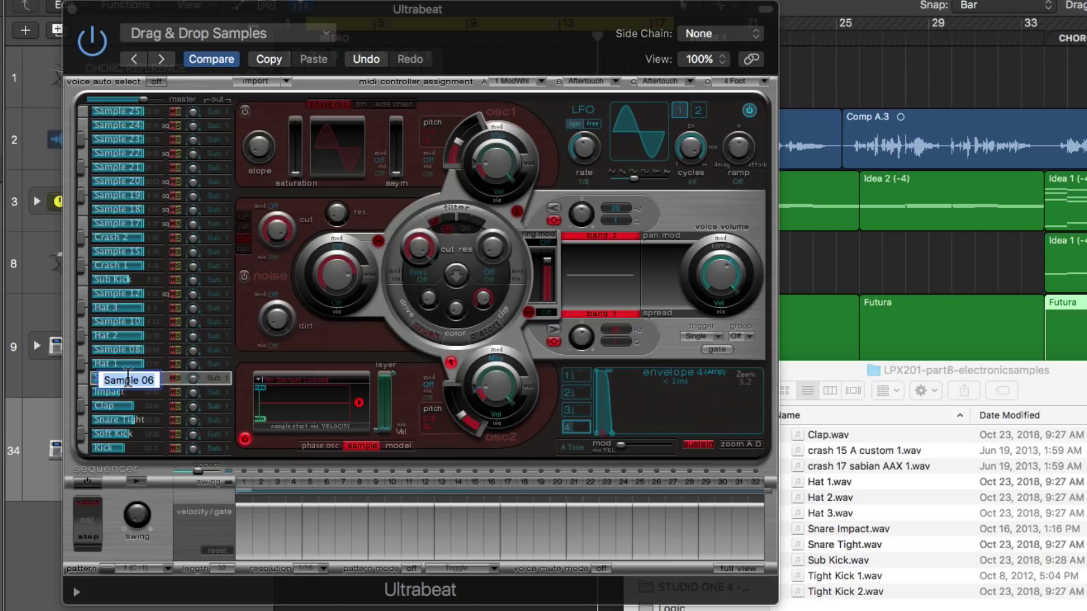
pyautogui.press('BackSpace')
pyautogui.click(138, 363)
pyautogui.doubleClick(134, 378)
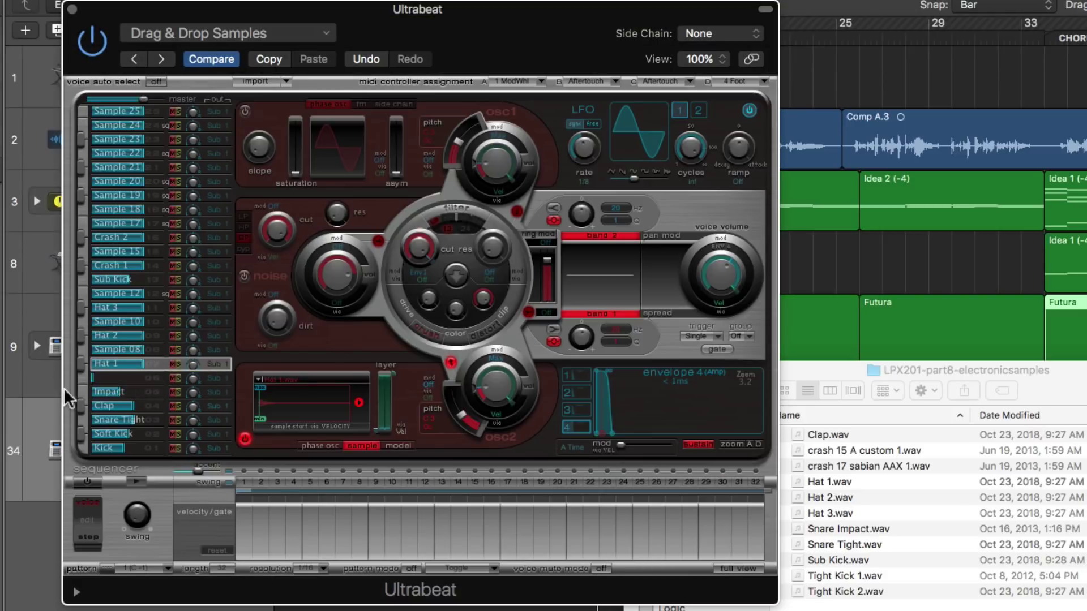
# Step: Blank out the Sample 08 voice's name and pull its volume down to the minimum
pyautogui.doubleClick(117, 345)
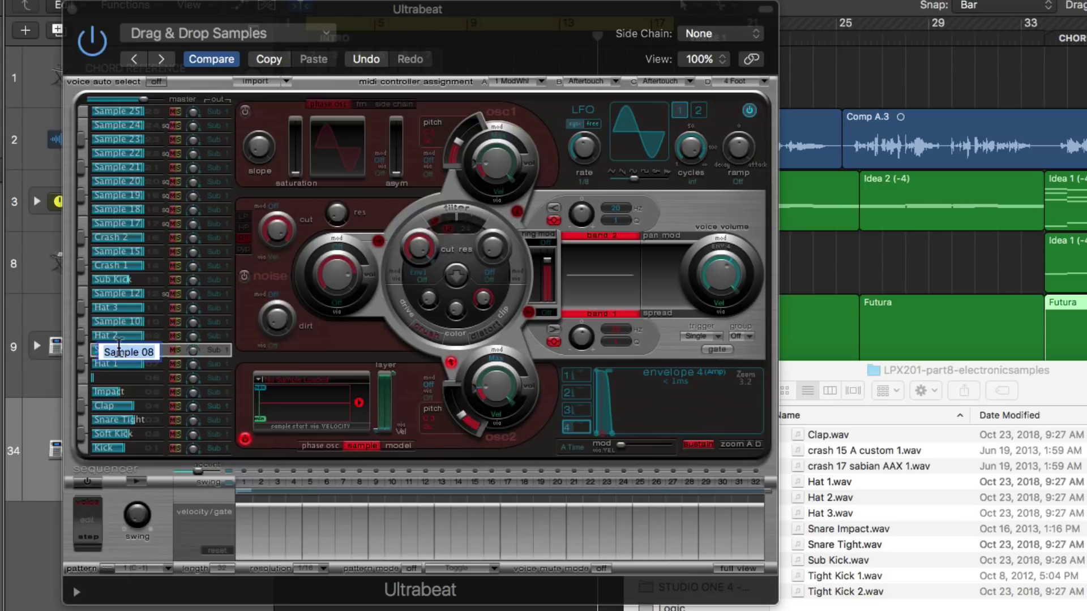
pyautogui.write('c')
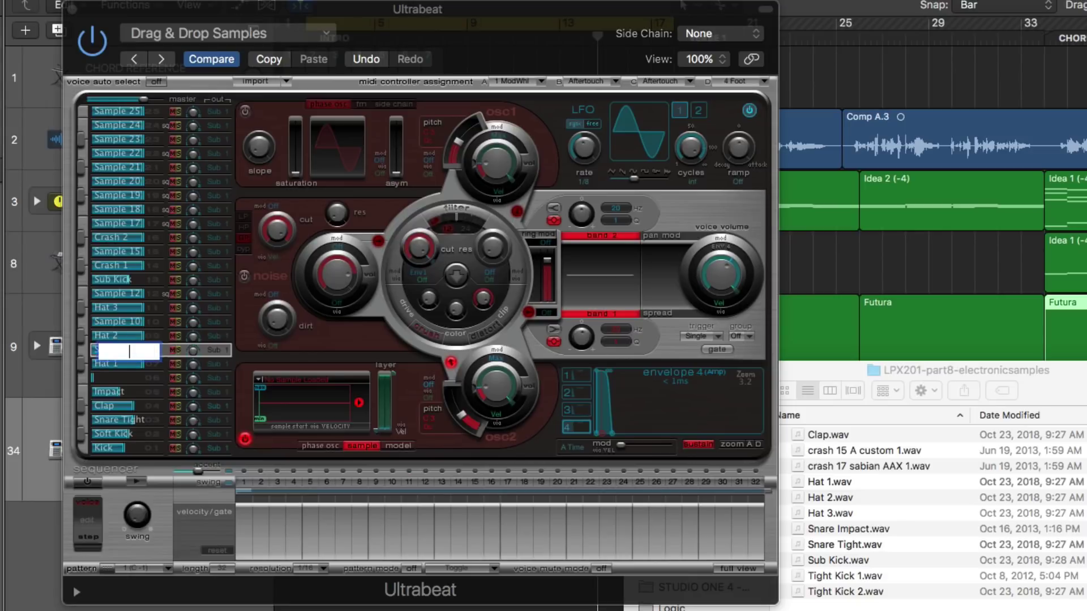
pyautogui.press('Return')
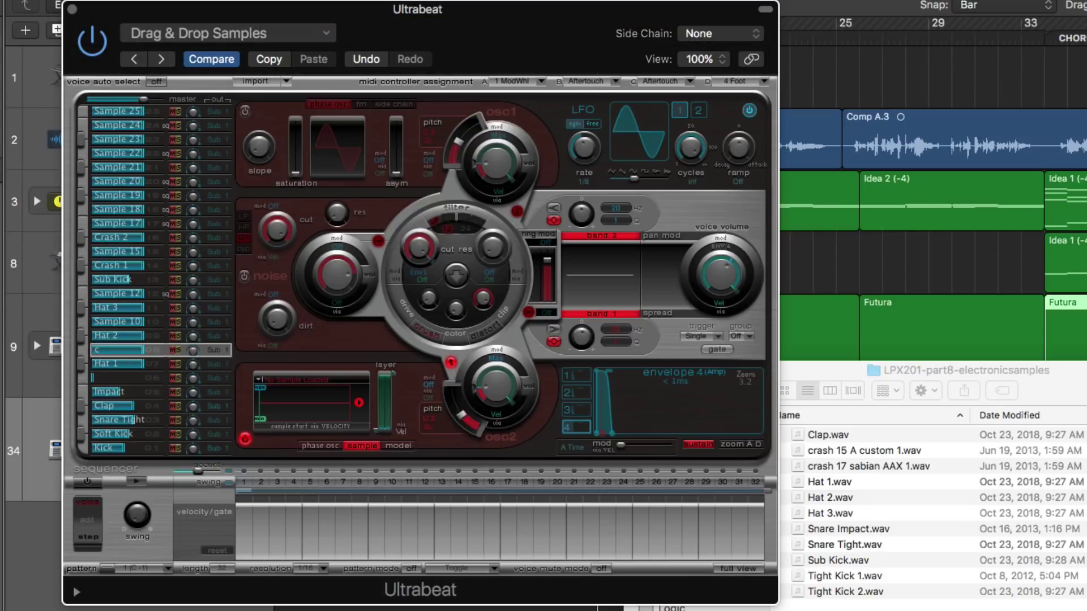
pyautogui.doubleClick(117, 350)
pyautogui.press('BackSpace')
pyautogui.press('Return')
# Step: Clear the names of the Sample 10 and Sample 12 voices and set both volumes to -84.0 dB
pyautogui.doubleClick(108, 322)
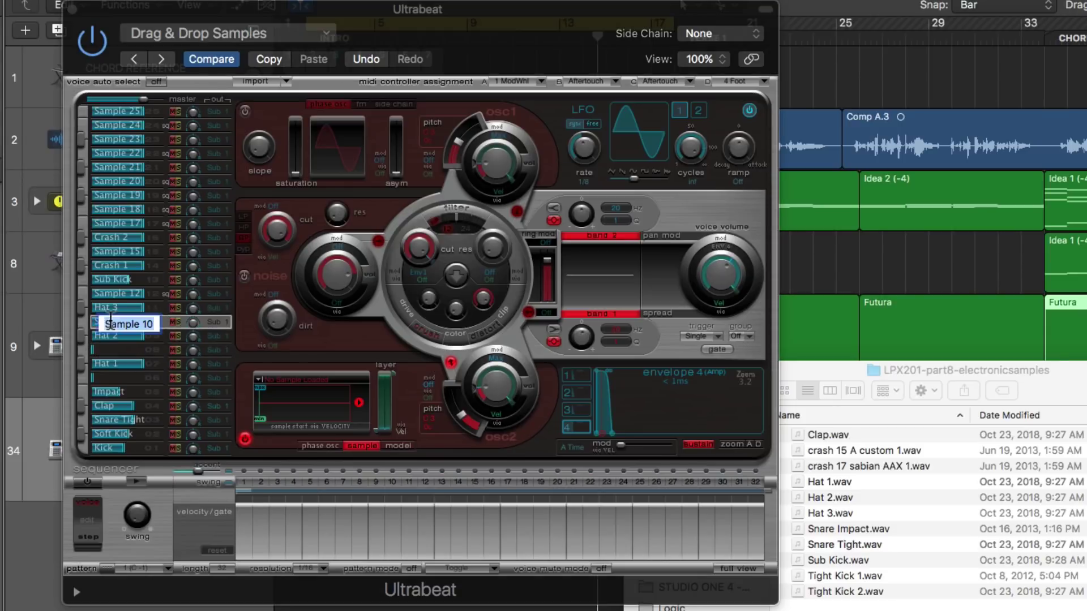
pyautogui.press('Return')
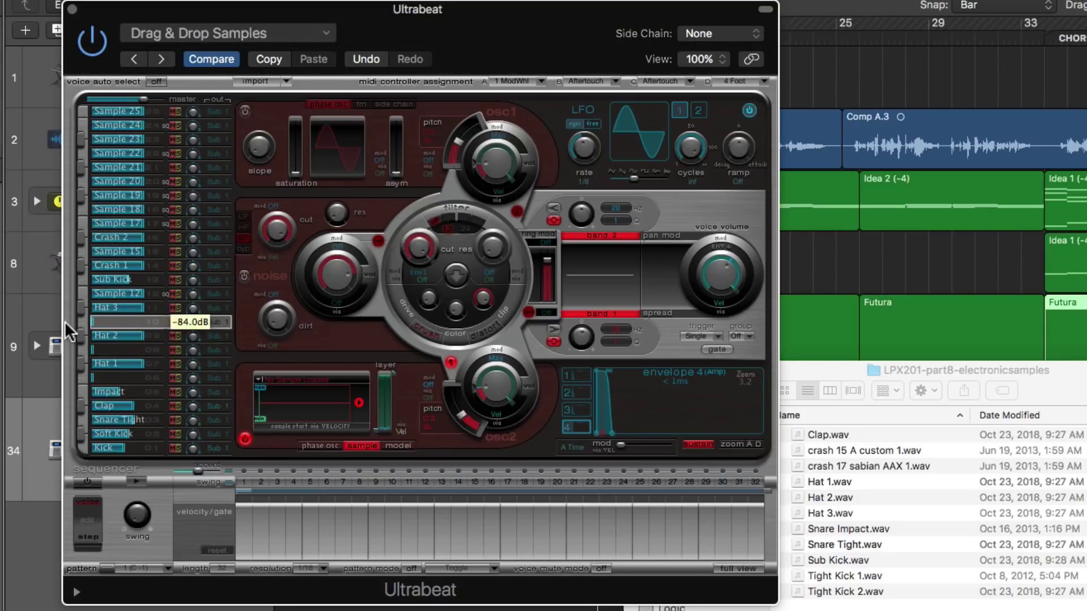
pyautogui.doubleClick(117, 290)
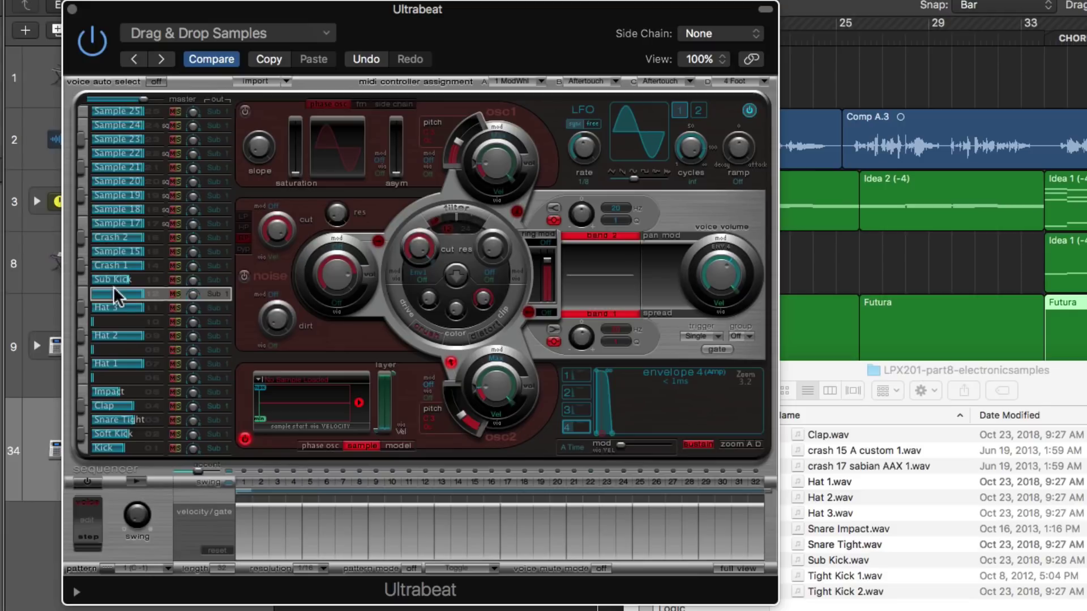
pyautogui.moveTo(114, 294); pyautogui.dragTo(35, 294)
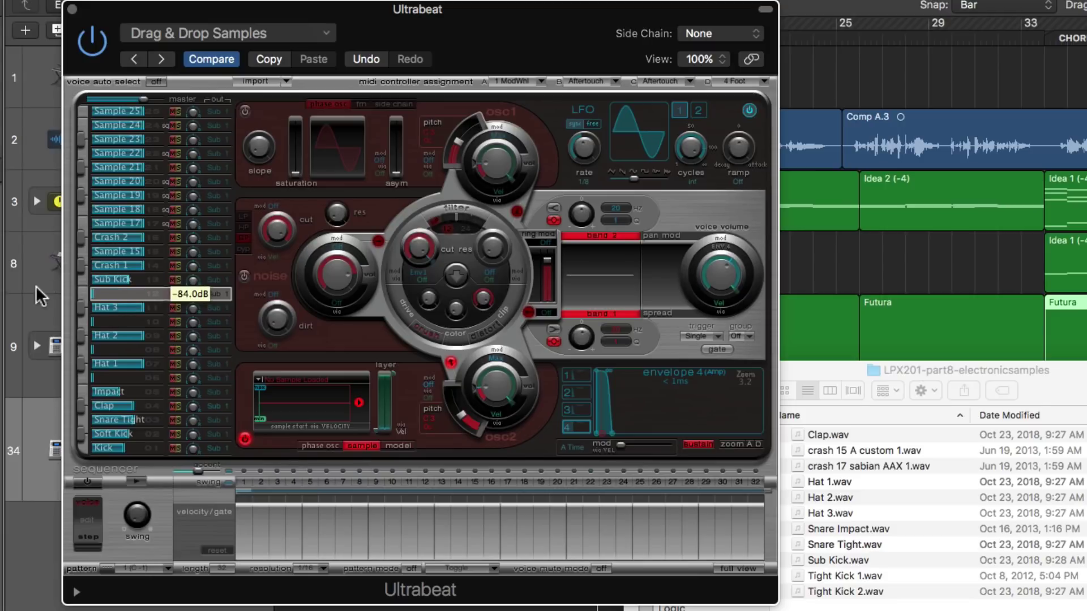
# Step: Clear the names of the Sample 15 and Sample 17 voices and lower both volumes to the minimum
pyautogui.doubleClick(113, 251)
pyautogui.moveTo(117, 252); pyautogui.dragTo(45, 256)
pyautogui.click(117, 217)
pyautogui.doubleClick(117, 222)
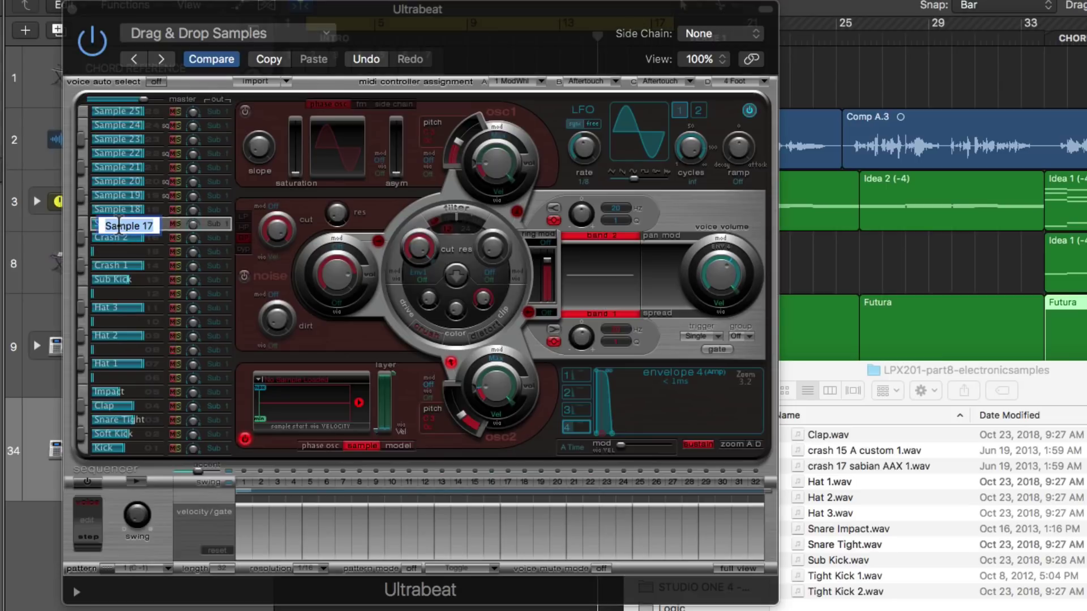
pyautogui.moveTo(122, 222); pyautogui.dragTo(29, 215)
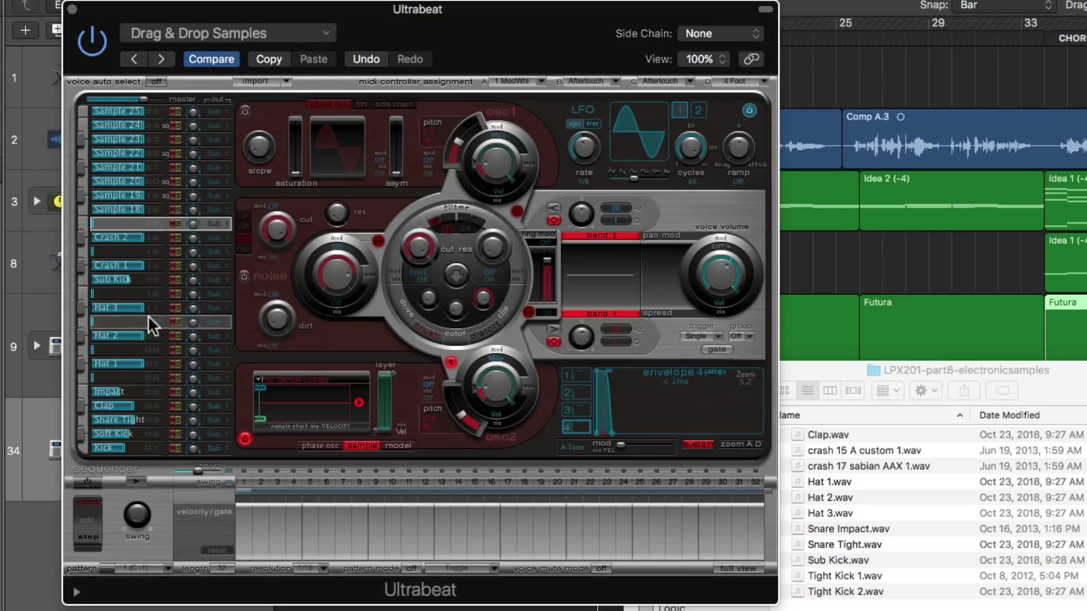
# Step: Lower the volumes of the Crash 2 and Crash 1 voices to balance them with the kit
pyautogui.moveTo(138, 236)
pyautogui.mouseDown()
pyautogui.moveTo(134, 270)
pyautogui.moveTo(145, 249)
pyautogui.moveTo(128, 243)
pyautogui.mouseUp()
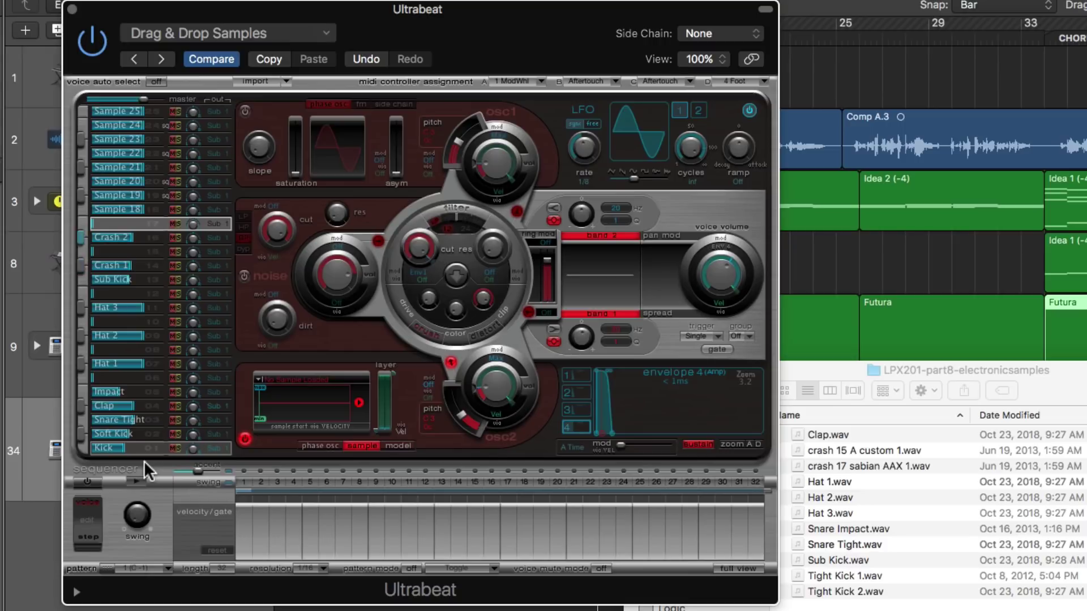
pyautogui.click(118, 265)
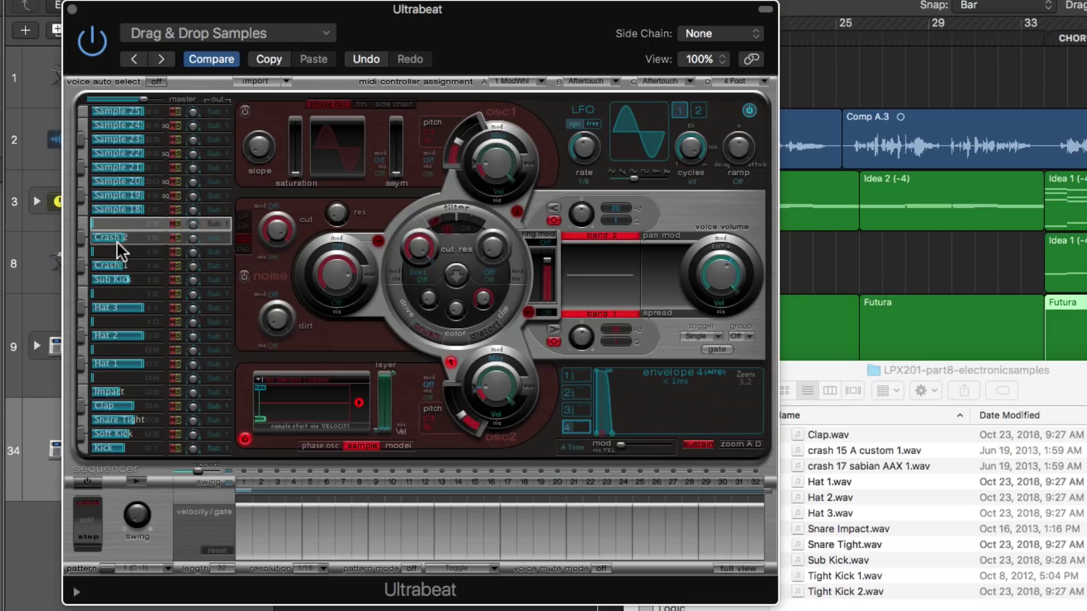
pyautogui.click(155, 308)
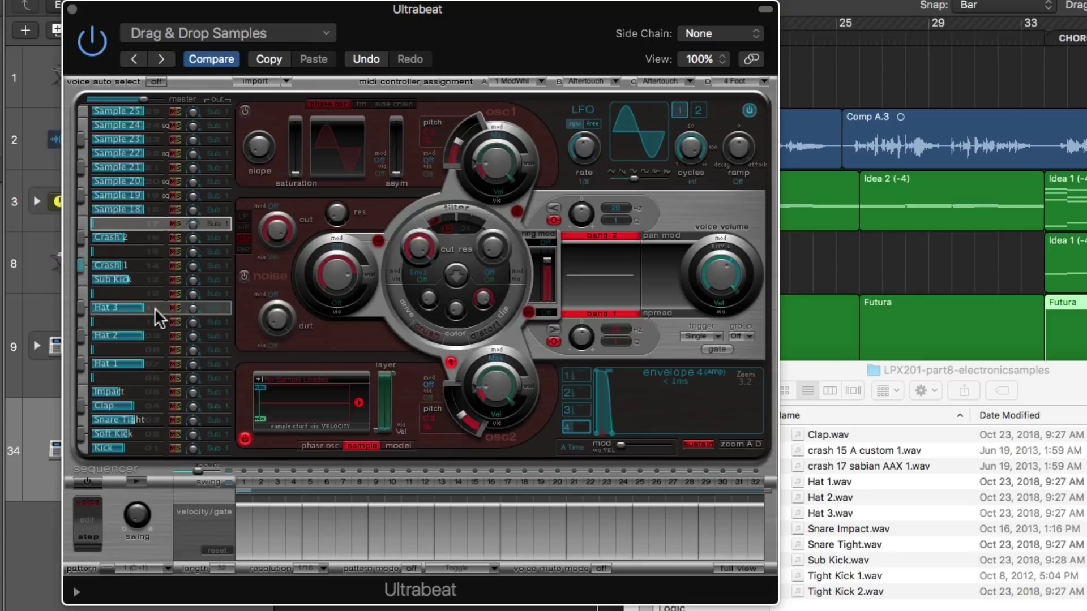
pyautogui.click(155, 447)
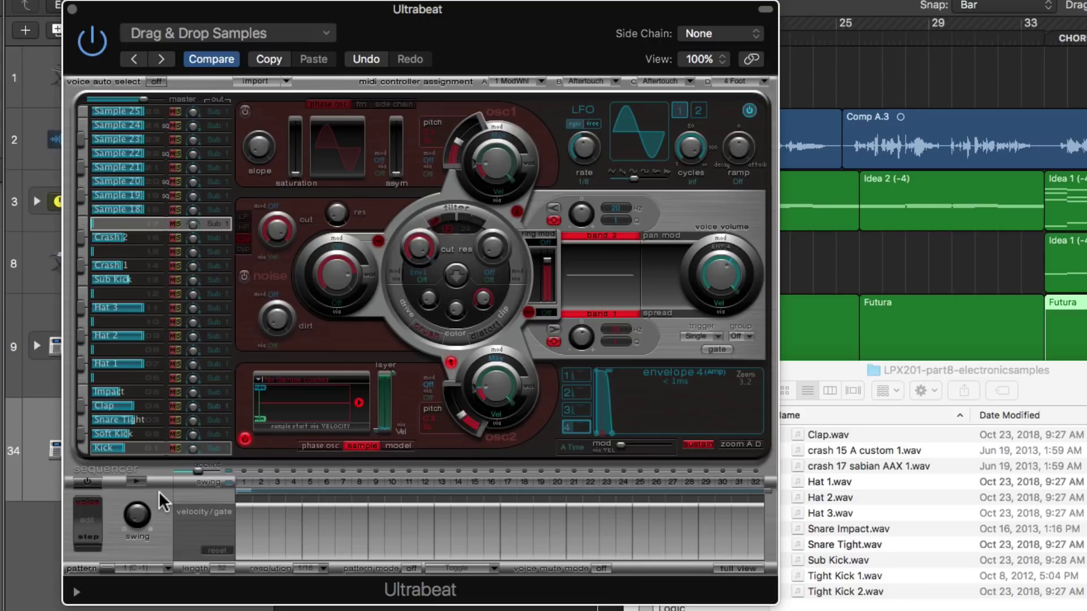
# Step: Lengthen the release of the Crash 2 voice's envelope 4 (Amp) until the envelope lasts 10.0 s
pyautogui.moveTo(167, 450); pyautogui.dragTo(135, 230)
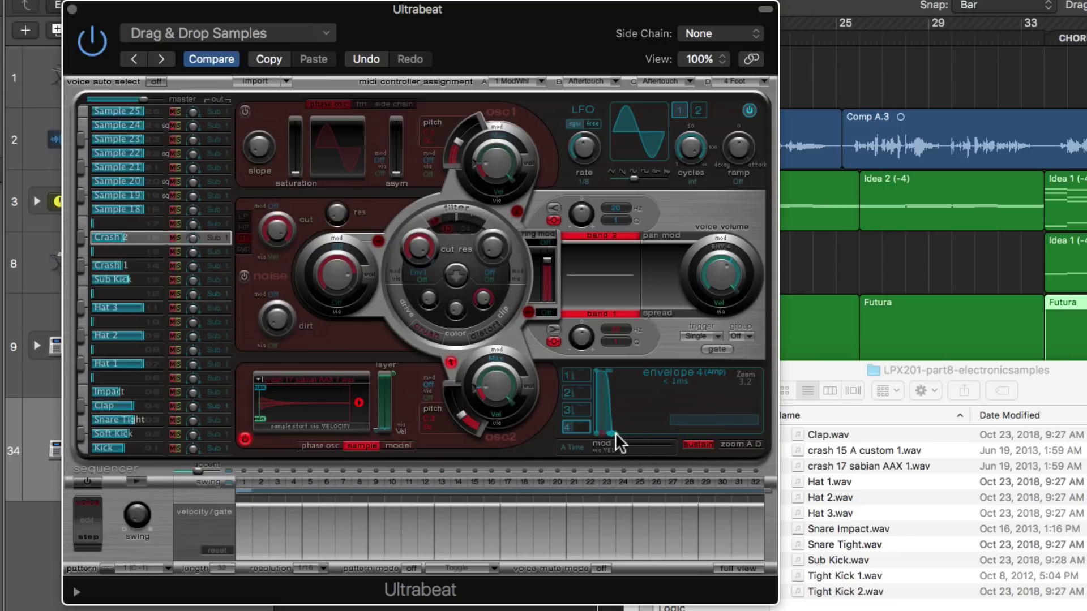
pyautogui.moveTo(613, 432); pyautogui.dragTo(659, 433)
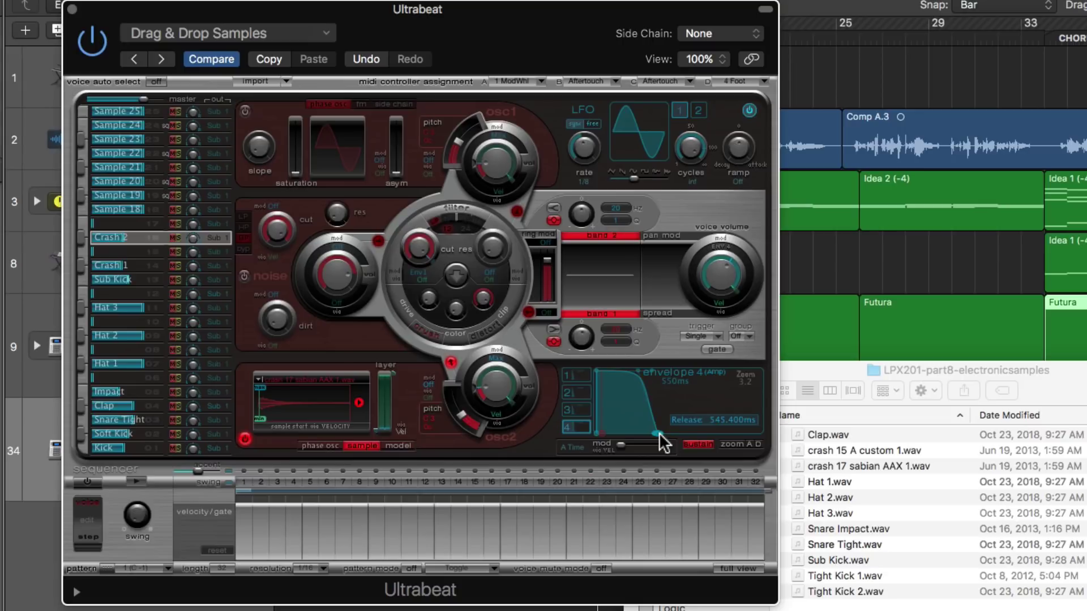
pyautogui.moveTo(659, 433); pyautogui.dragTo(675, 435)
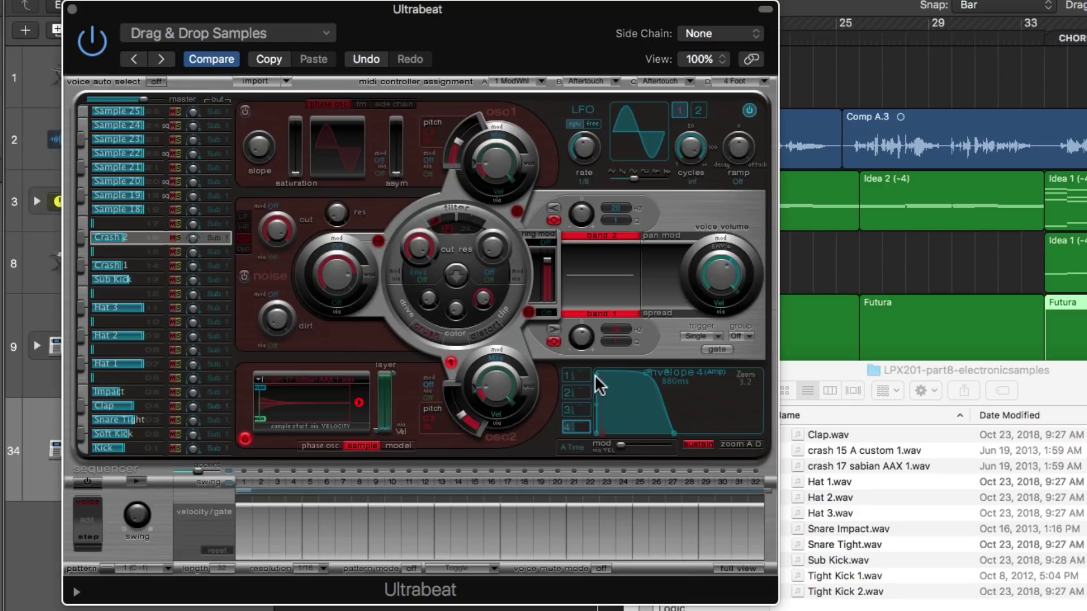
pyautogui.moveTo(598, 432)
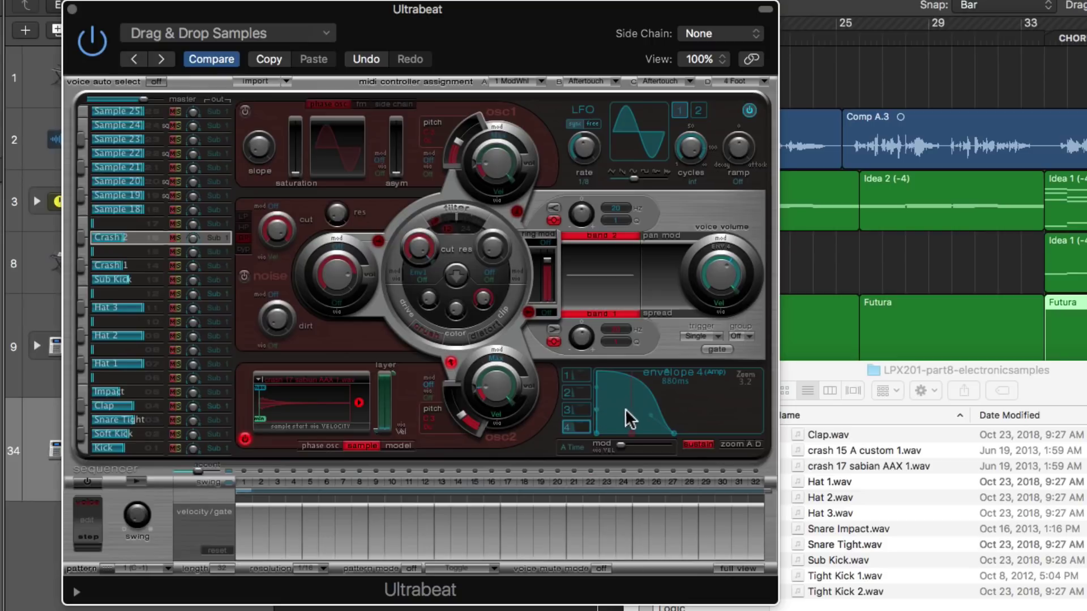
pyautogui.moveTo(599, 432); pyautogui.dragTo(633, 427)
pyautogui.keyDown('alt'); pyautogui.click(634, 427); pyautogui.keyUp('alt')
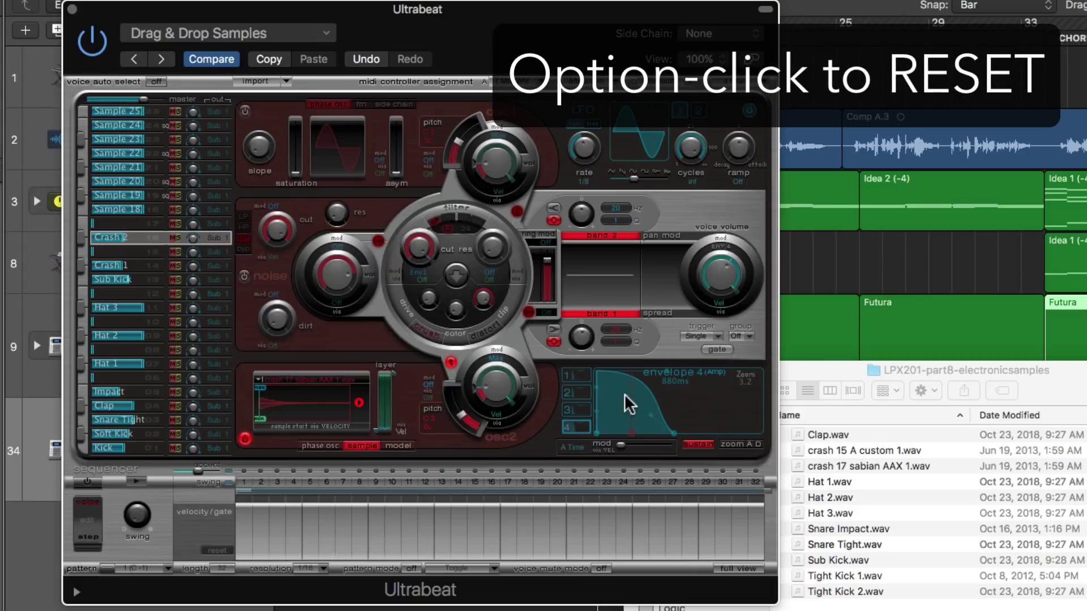
pyautogui.moveTo(673, 433); pyautogui.dragTo(1042, 433)
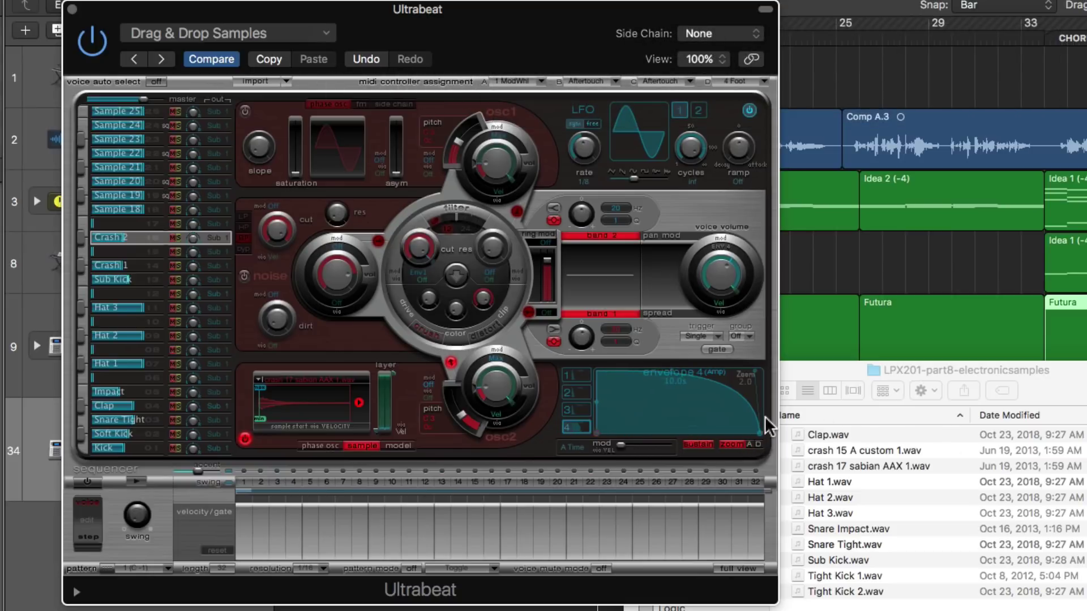
# Step: Lengthen the release of the Crash 1 voice's envelope 4 (Amp) until the envelope lasts 10.0 s
pyautogui.moveTo(762, 434)
pyautogui.click(144, 254)
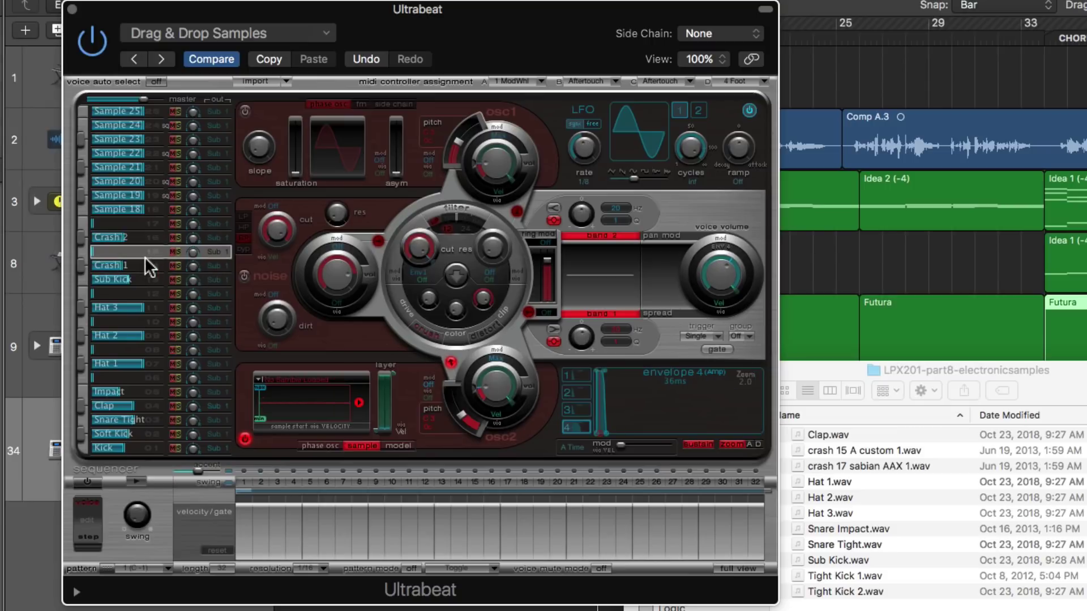
pyautogui.click(144, 264)
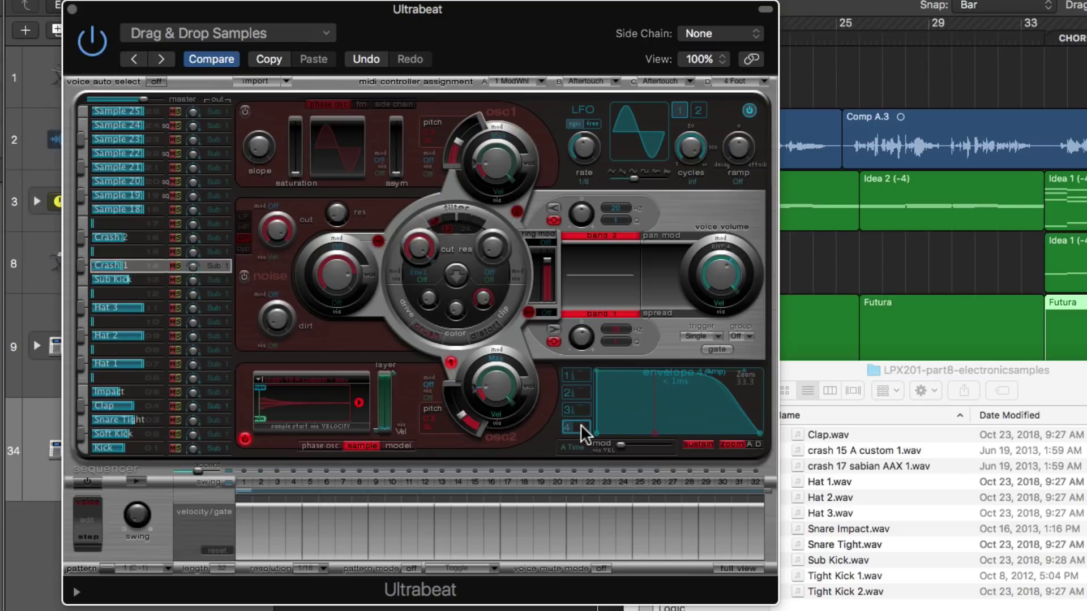
pyautogui.moveTo(760, 432); pyautogui.dragTo(1007, 423)
pyautogui.click(732, 445)
pyautogui.moveTo(641, 419); pyautogui.dragTo(787, 427)
# Step: Lengthen the envelope 4 (Amp) release of the Sub Kick, Hat 3 and Kick voices, extending the Hat 3 and Kick envelopes to 10.0 s
pyautogui.click(137, 277)
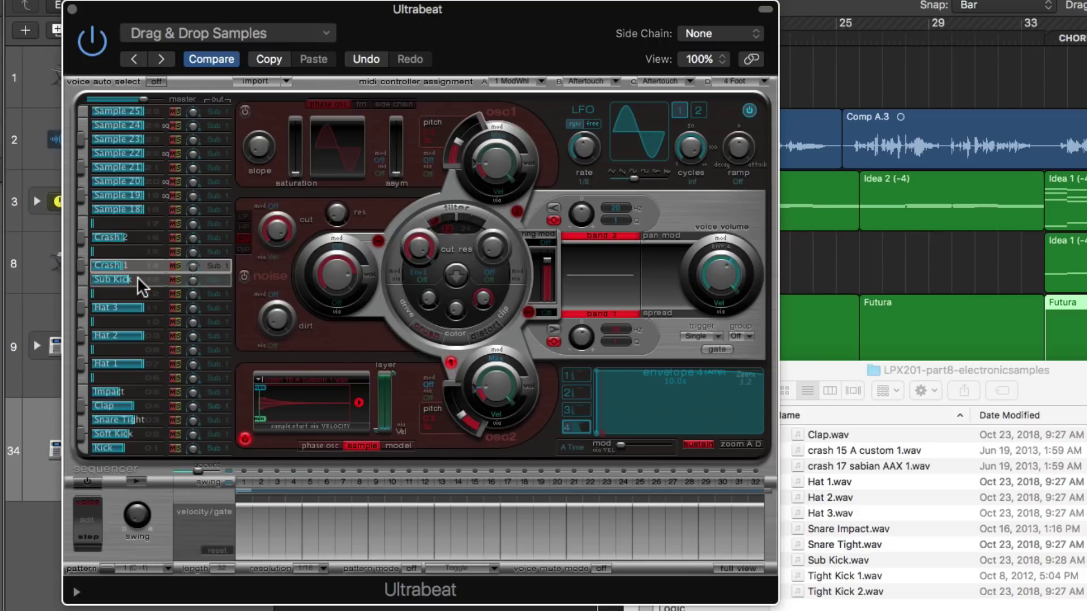
pyautogui.moveTo(610, 428); pyautogui.dragTo(1022, 470)
pyautogui.click(161, 307)
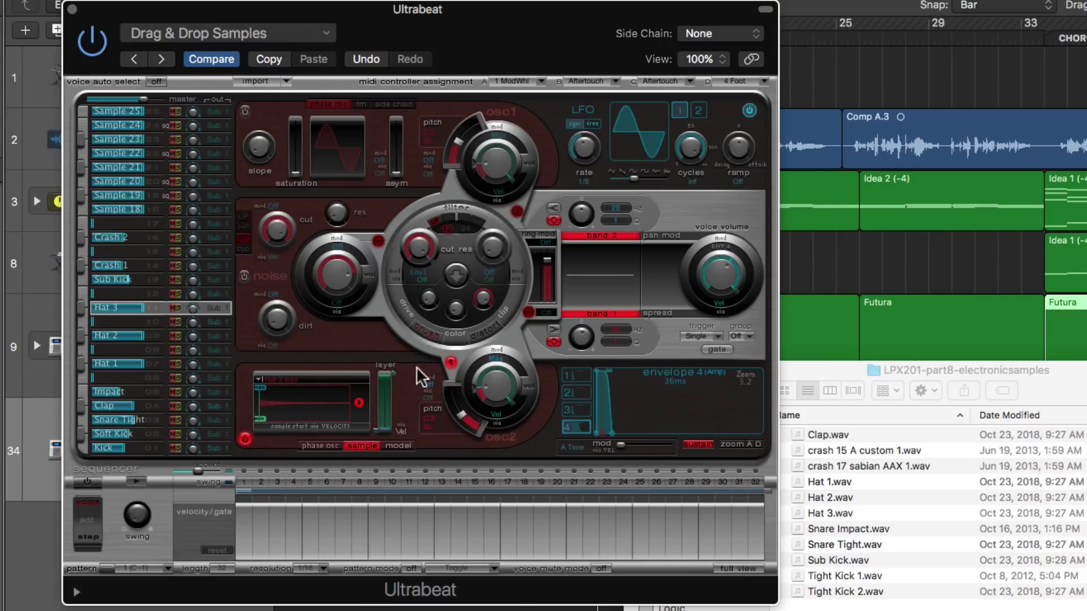
pyautogui.moveTo(614, 437)
pyautogui.moveTo(613, 432); pyautogui.dragTo(1027, 476)
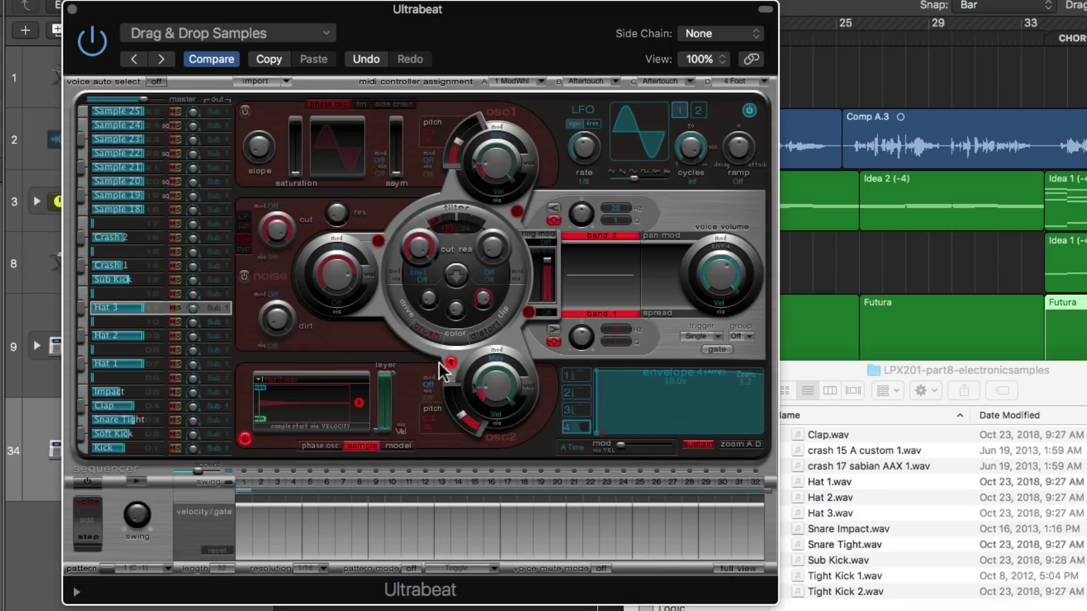
pyautogui.click(153, 448)
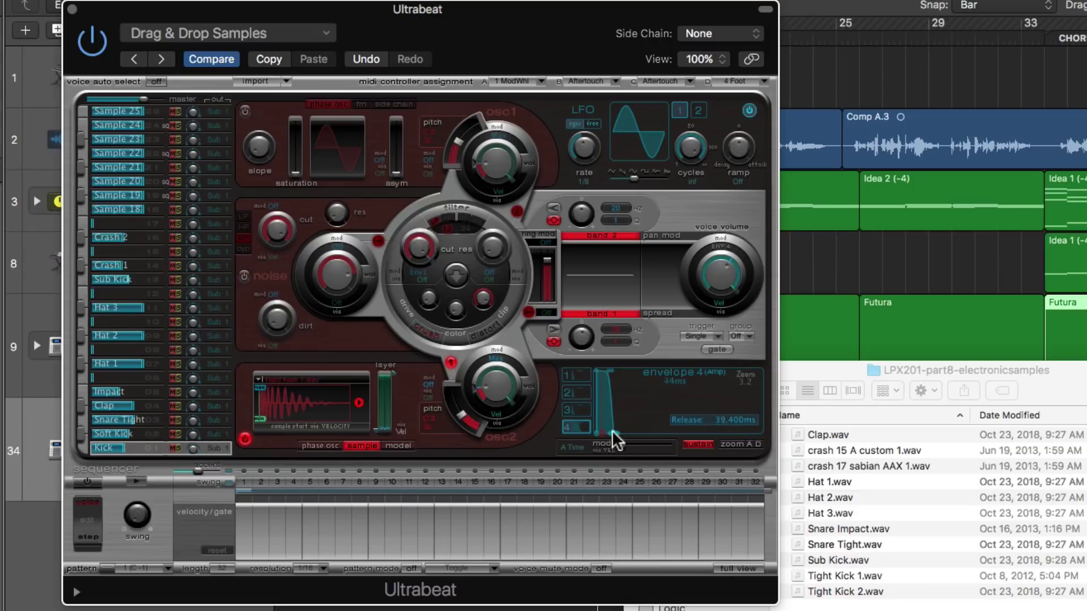
pyautogui.moveTo(611, 437); pyautogui.dragTo(893, 477)
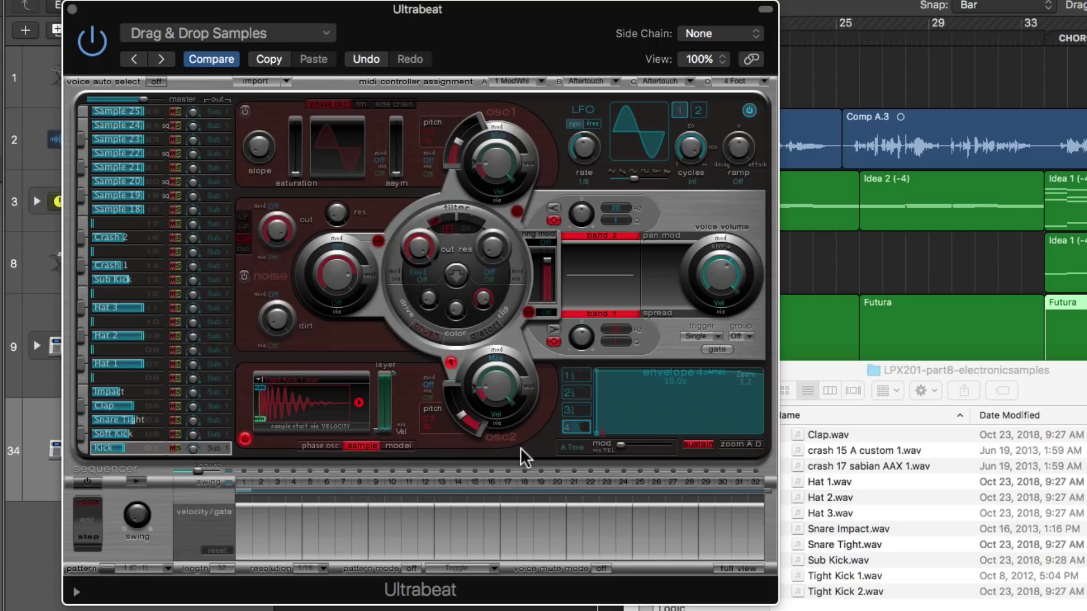
# Step: Audition the Hat 3 and Hat 2 voices together, and assign Hat 3 to voice group 1
pyautogui.click(152, 308)
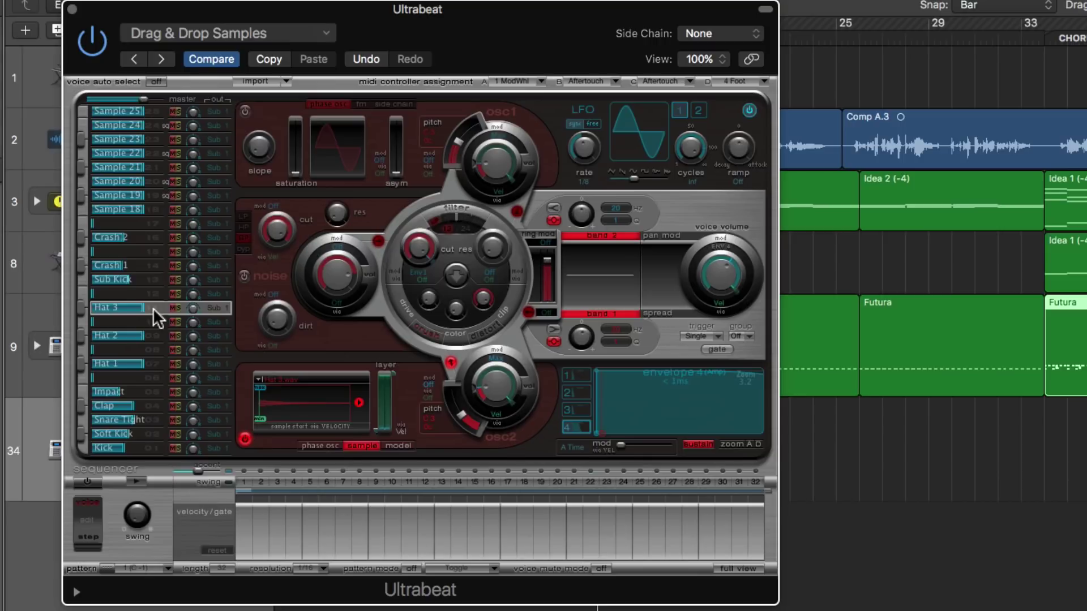
pyautogui.moveTo(152, 308); pyautogui.dragTo(152, 335)
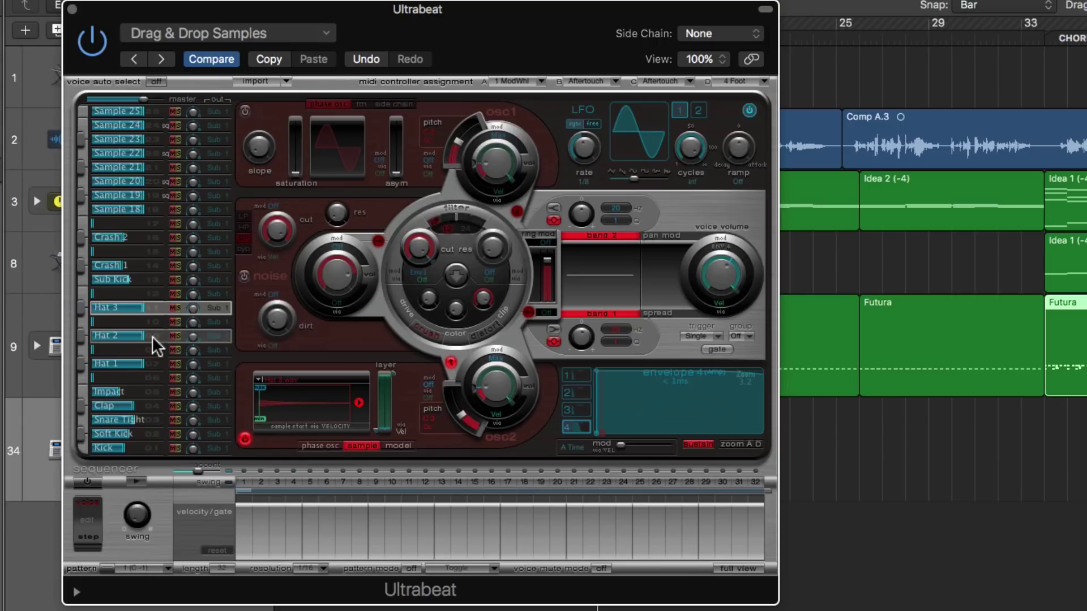
pyautogui.moveTo(152, 335); pyautogui.dragTo(152, 335)
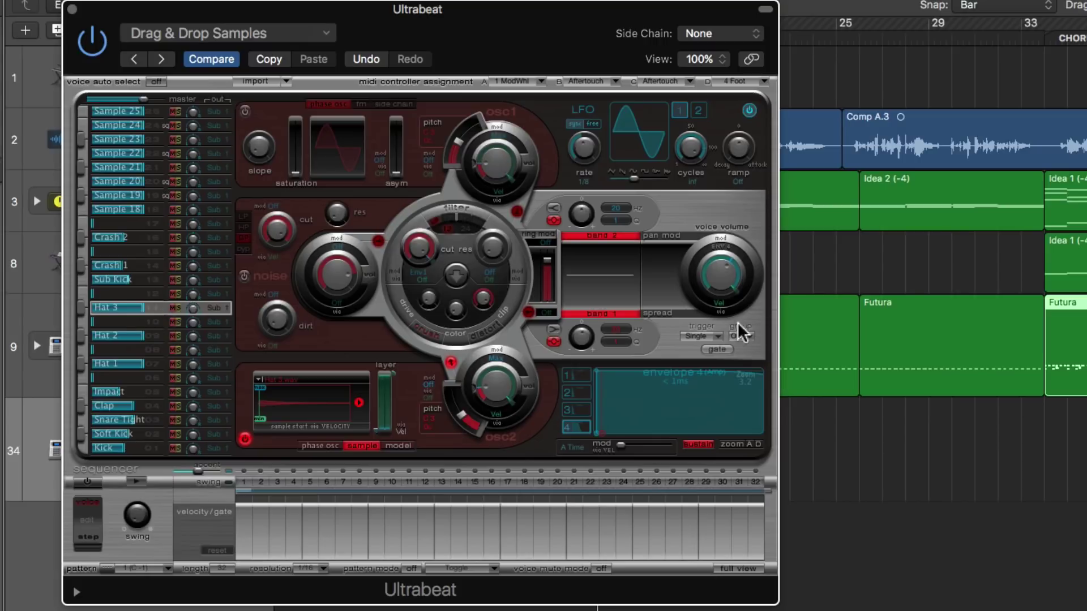
pyautogui.click(751, 342)
pyautogui.click(747, 358)
# Step: Assign the Hat 2 and Hat 1 voices to group 1 with Single trigger mode, and recheck Hat 2 and Hat 3
pyautogui.click(159, 337)
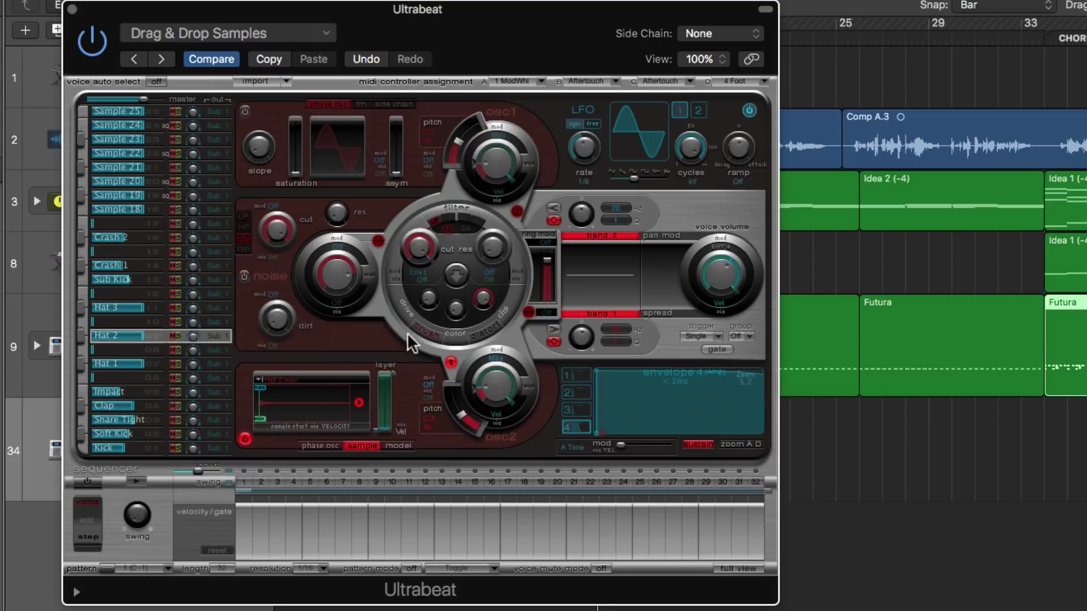
pyautogui.click(751, 342)
pyautogui.click(746, 358)
pyautogui.click(152, 366)
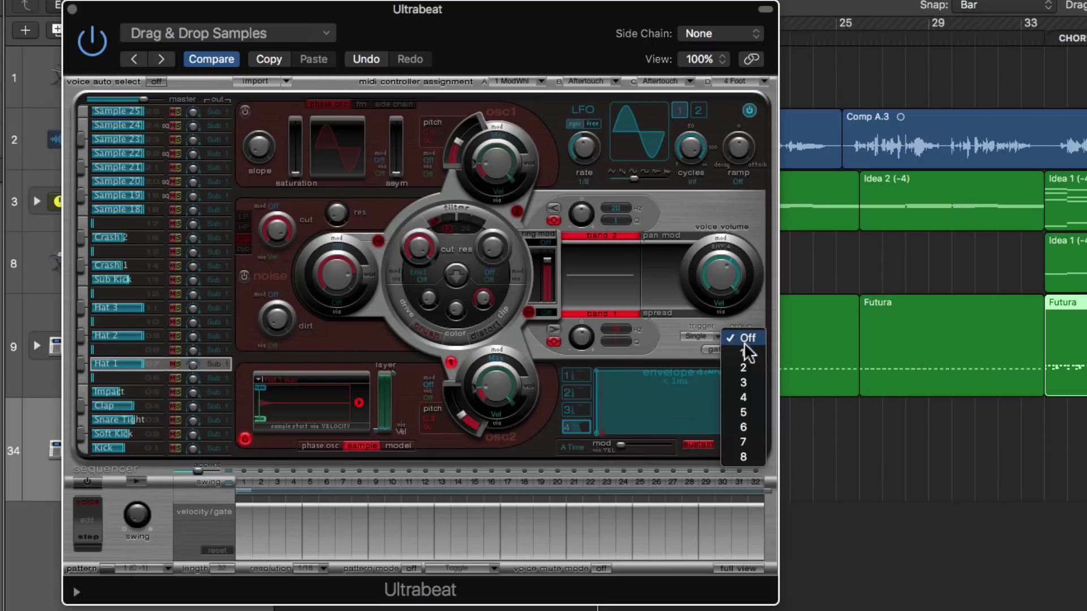
pyautogui.click(746, 338)
pyautogui.click(746, 357)
pyautogui.click(714, 340)
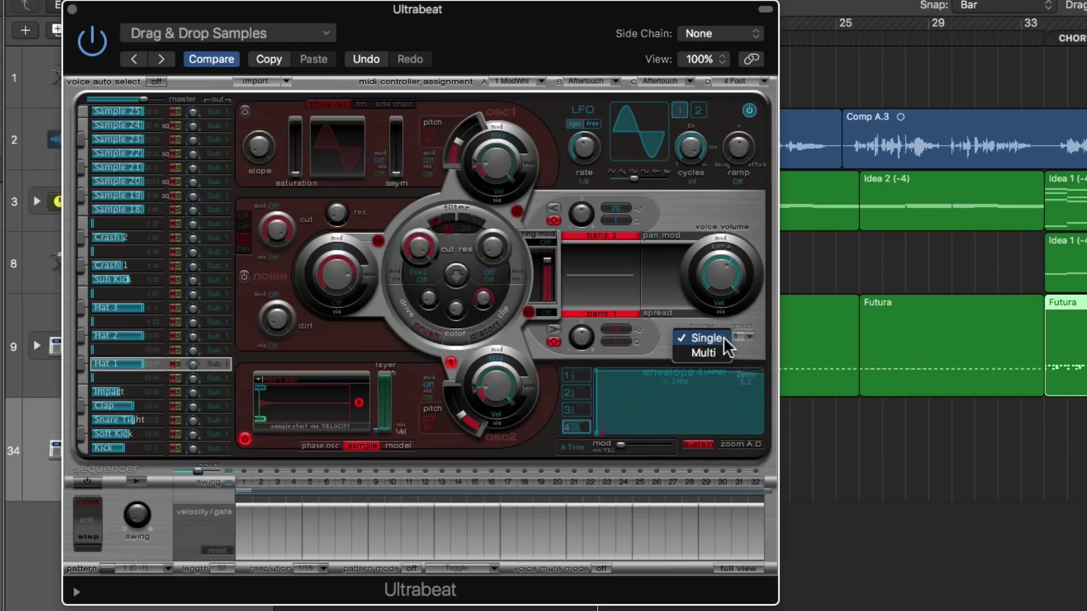
pyautogui.click(722, 340)
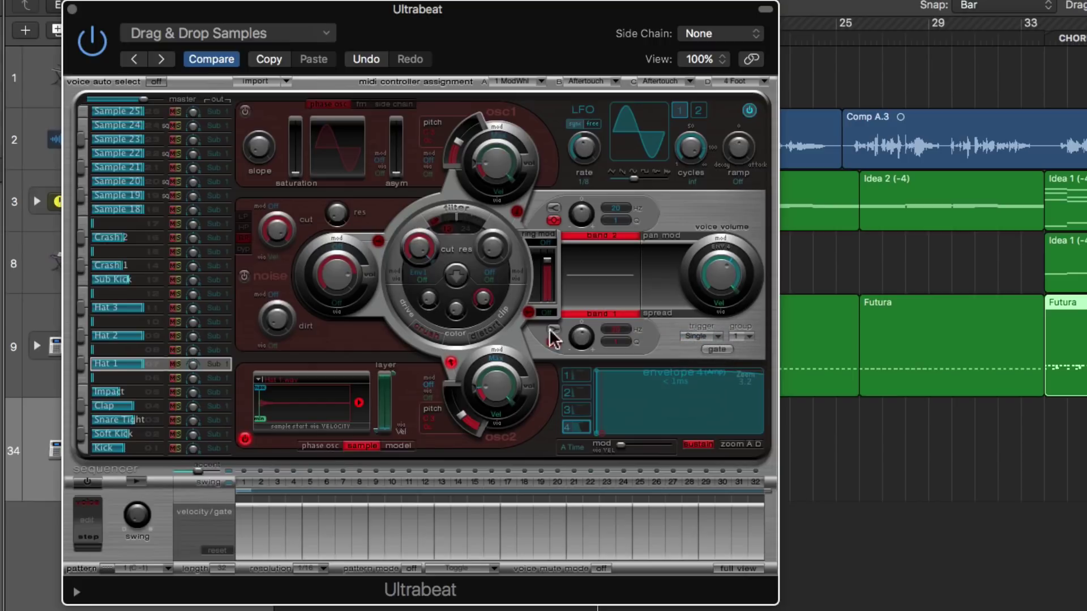
pyautogui.click(146, 336)
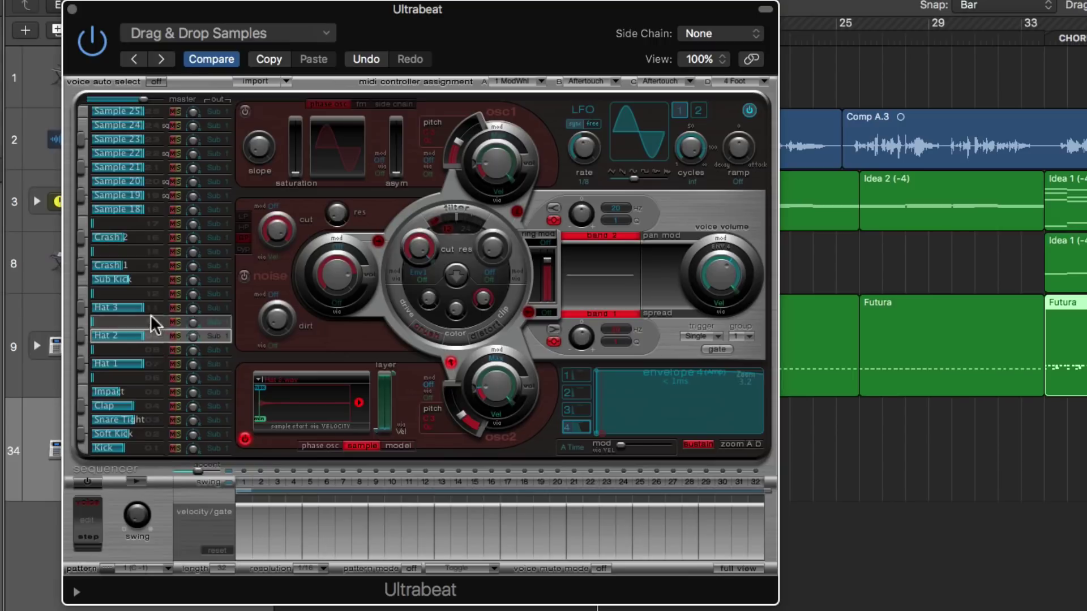
pyautogui.click(151, 310)
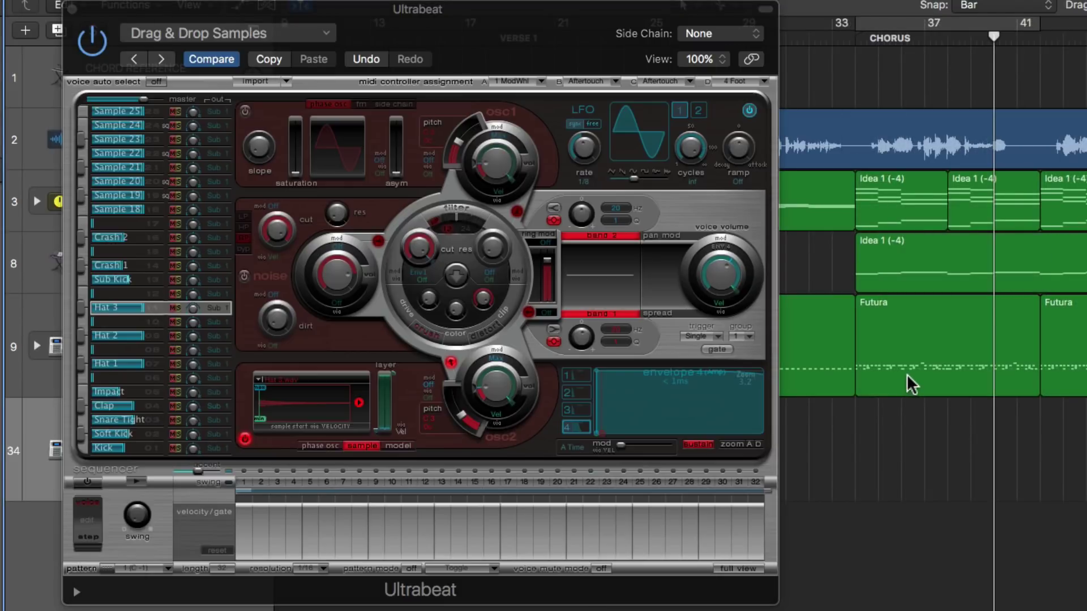
# Step: Copy the first chorus Futura region from track 9 to track 34, solo it, and play it as a cycle
pyautogui.moveTo(909, 385); pyautogui.dragTo(910, 431)
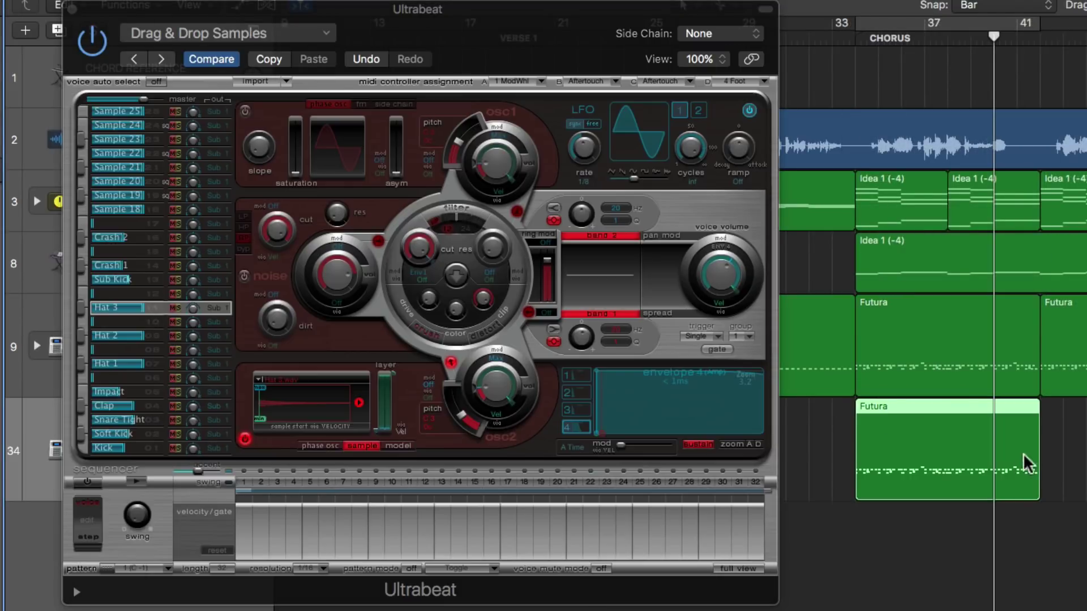
pyautogui.hotkey('ctrl', 's')
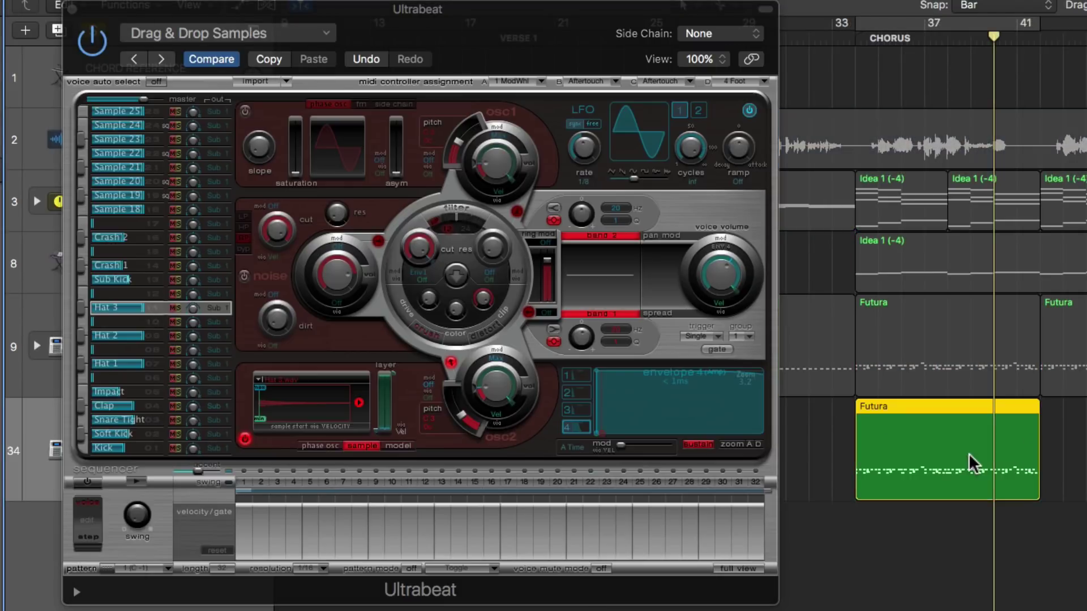
pyautogui.press('super+u')
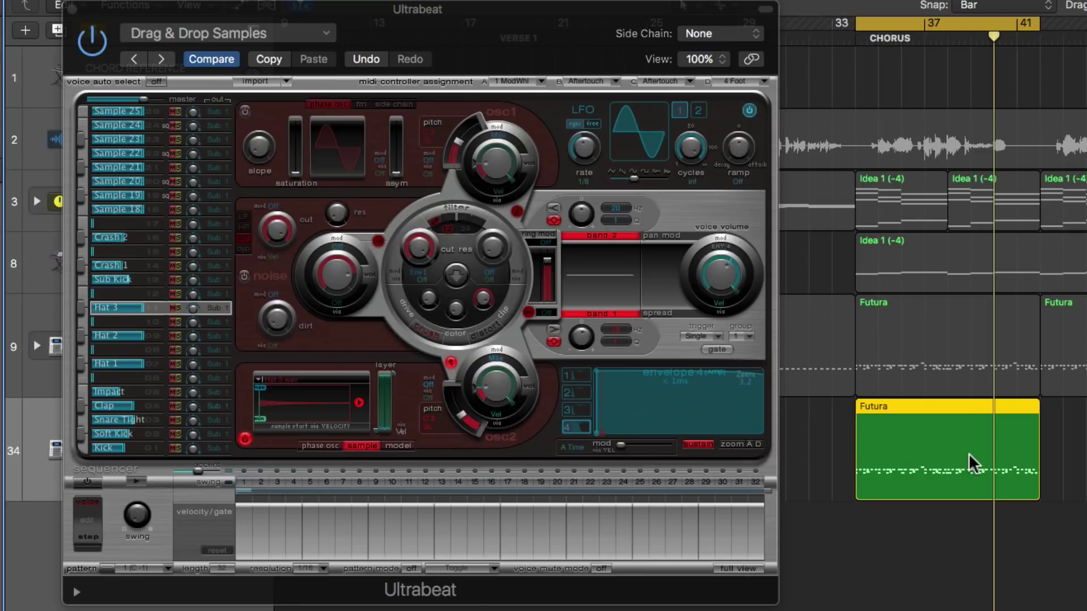
pyautogui.press('space')
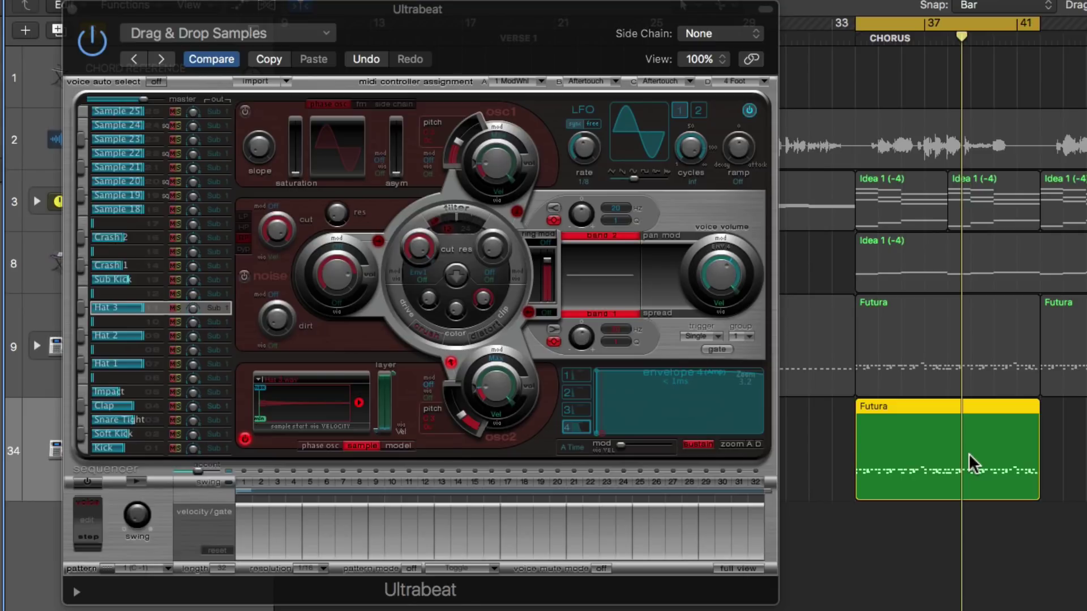
# Step: Turn off cycle and solo, and delete the copied Futura region from track 34
pyautogui.press('c')
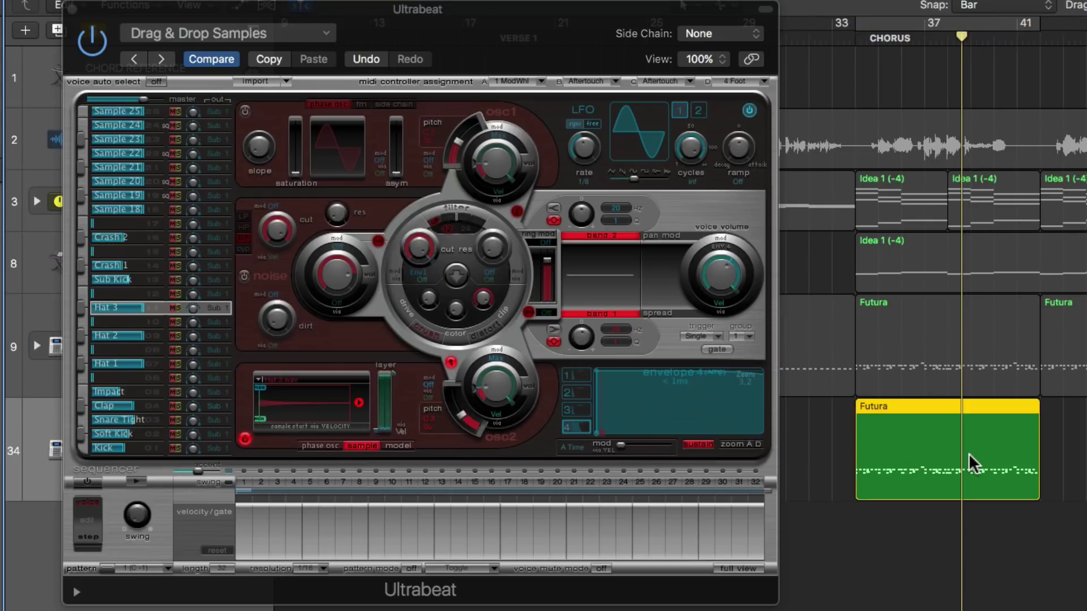
pyautogui.press('super+a')
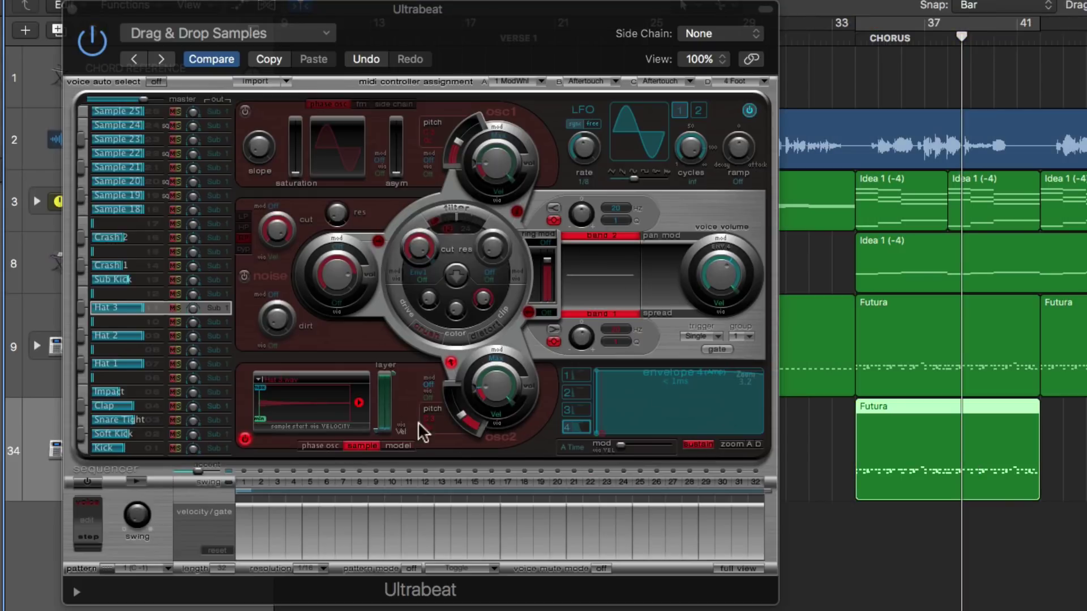
pyautogui.press('Delete')
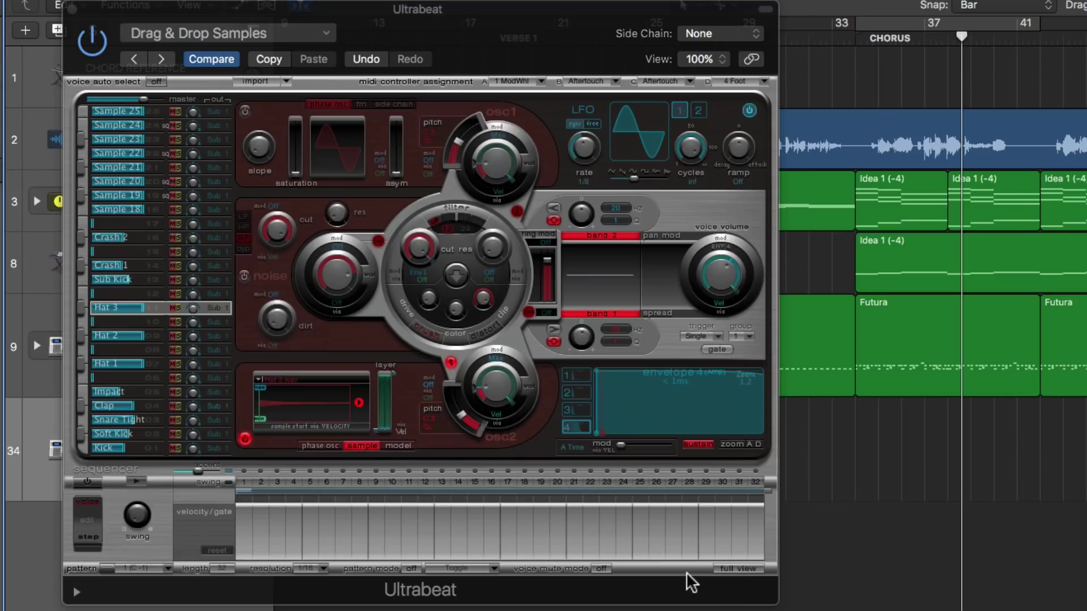
# Step: Show the step grid for all voices, turn on the step sequencer and run the pattern briefly
pyautogui.click(755, 567)
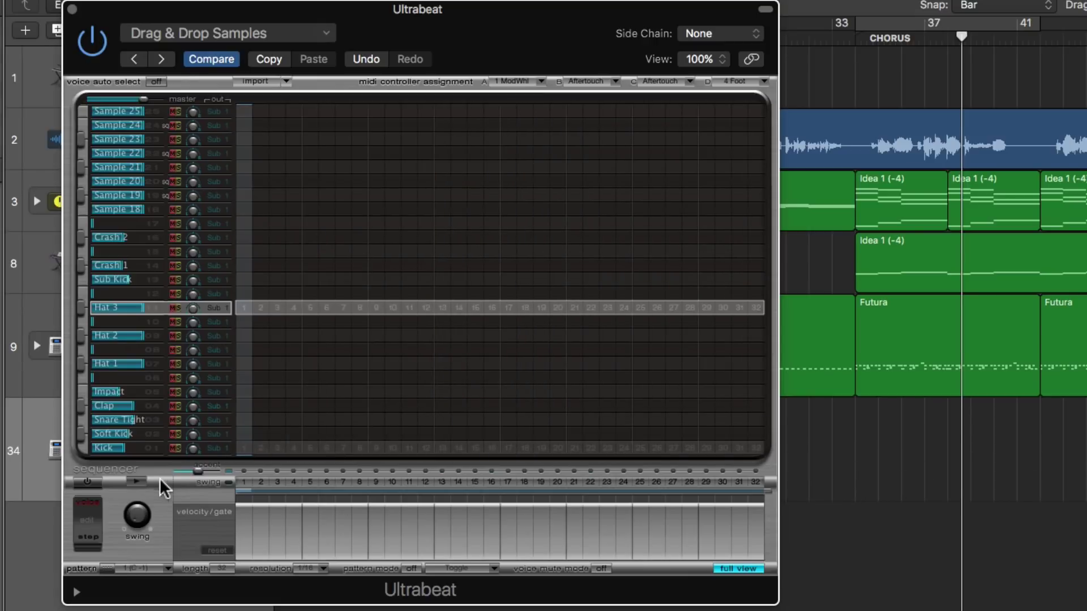
pyautogui.click(139, 482)
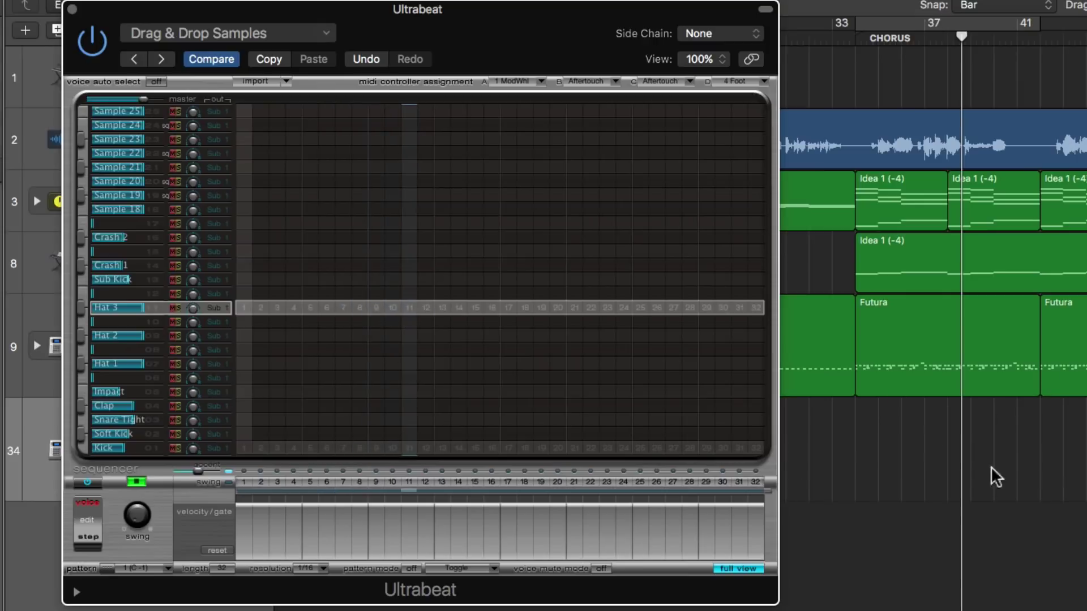
pyautogui.click(138, 481)
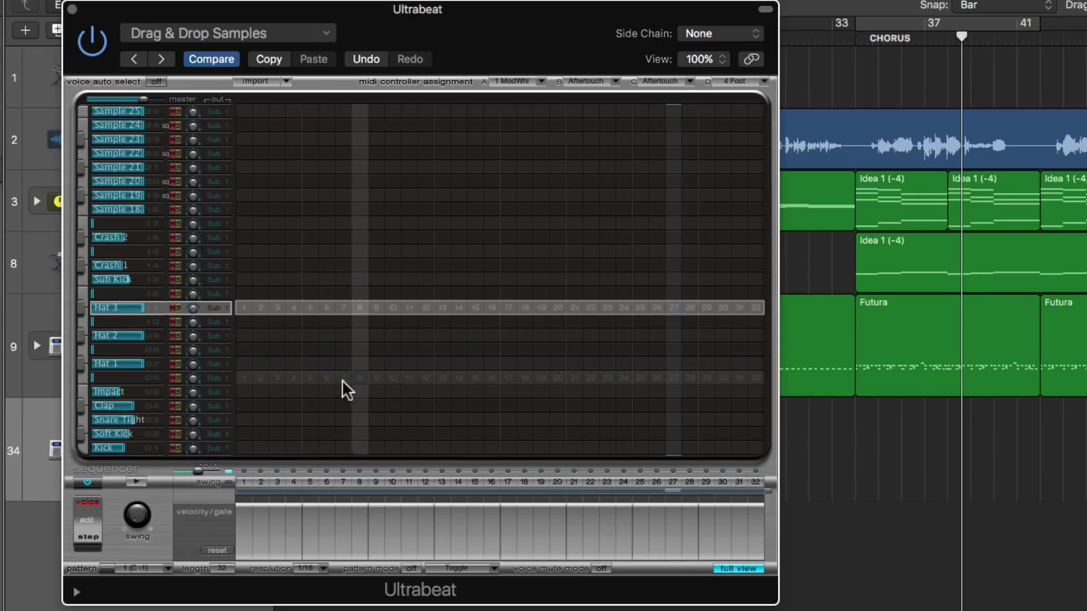
# Step: Add the Kick on every downbeat and Hat 2 on every upbeat of the pattern, and play it back
pyautogui.rightClick(244, 447)
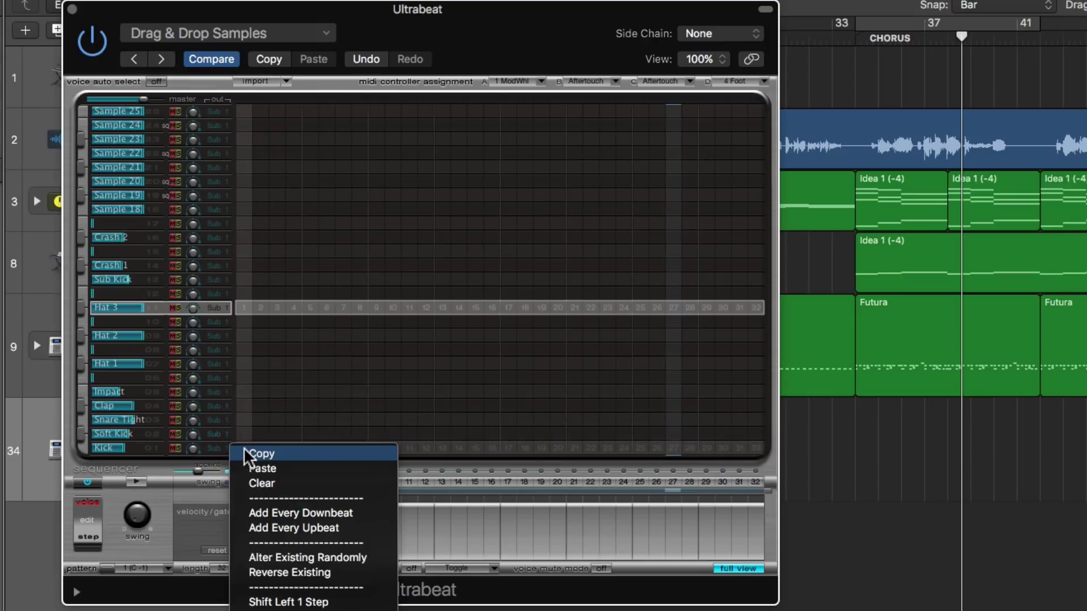
pyautogui.click(348, 511)
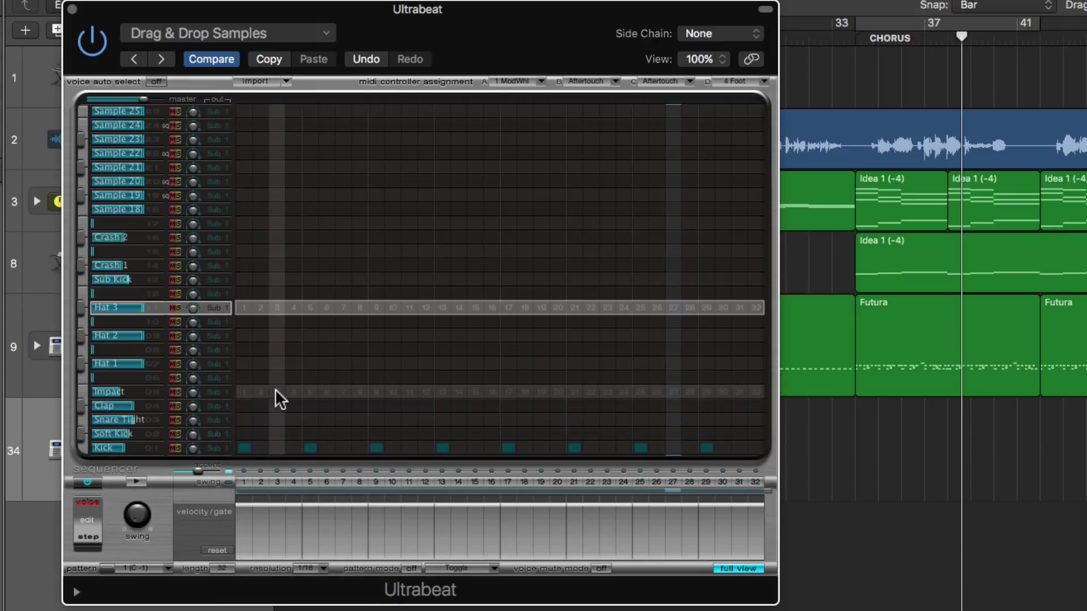
pyautogui.rightClick(253, 331)
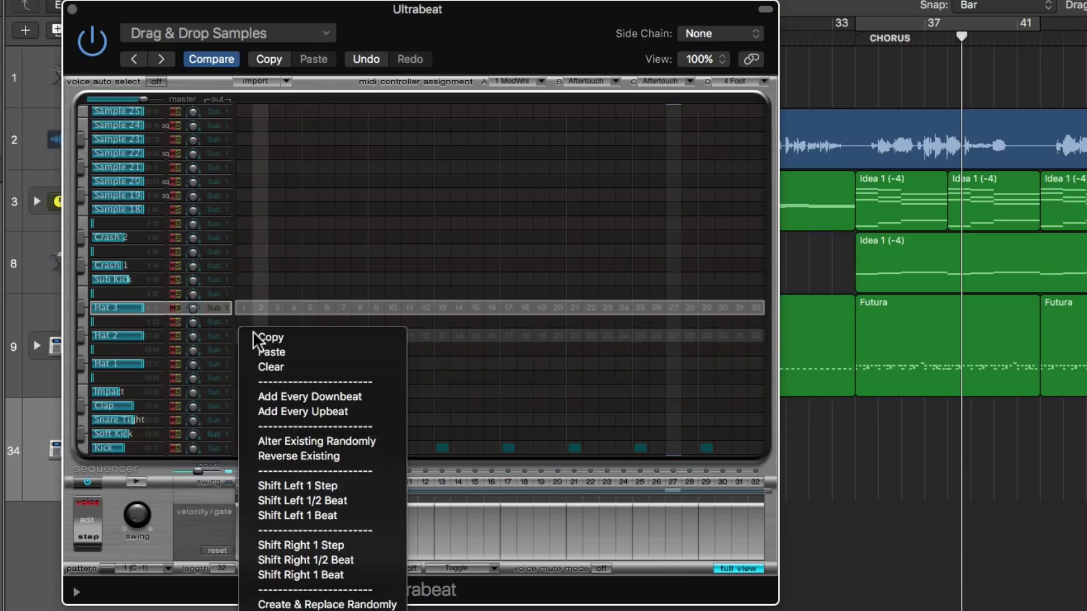
pyautogui.click(352, 410)
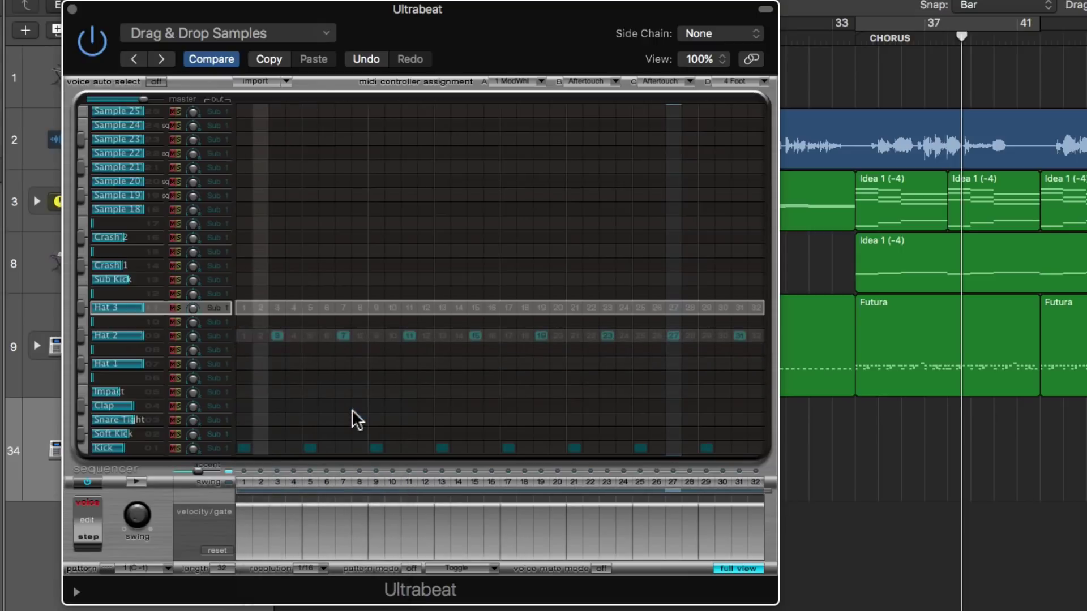
pyautogui.click(138, 481)
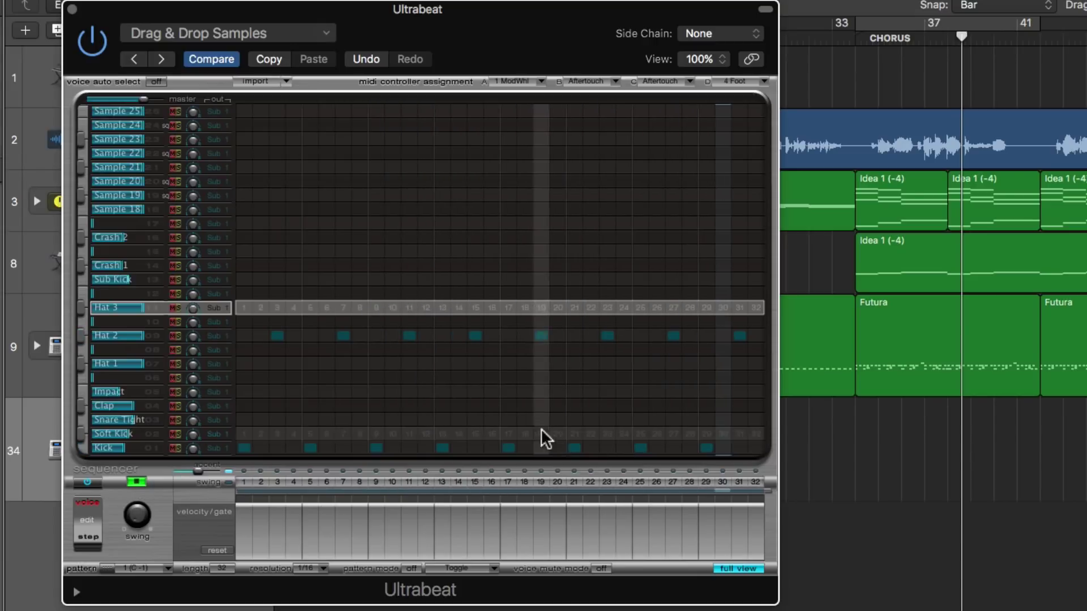
pyautogui.click(138, 481)
# Step: Lower the Ultrabeat master volume slightly and place Soft Kick hits on steps 8, 16 and 32 of the pattern
pyautogui.moveTo(142, 94)
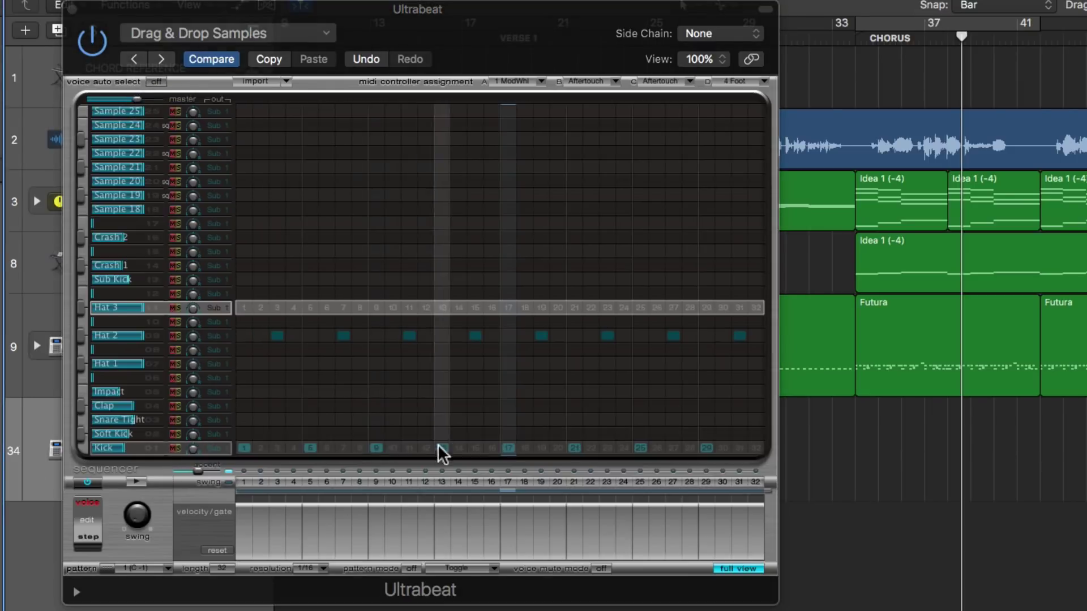
pyautogui.click(359, 433)
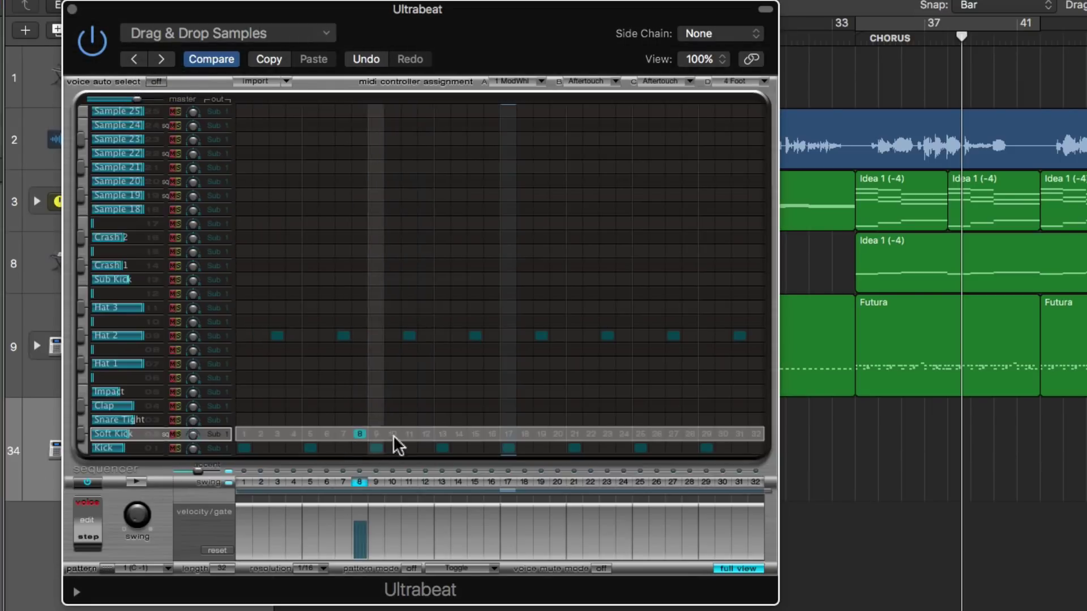
pyautogui.click(492, 433)
pyautogui.click(749, 433)
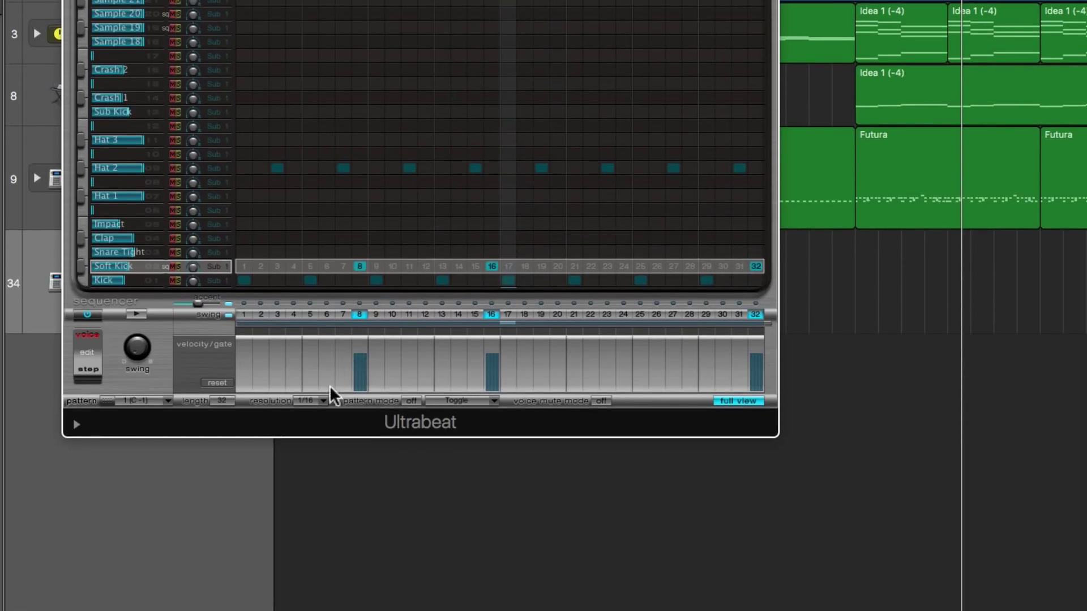
# Step: Examine the sequencer's resolution choices and compare them with the note spacing of the chorus Futura region in the piano roll
pyautogui.click(322, 401)
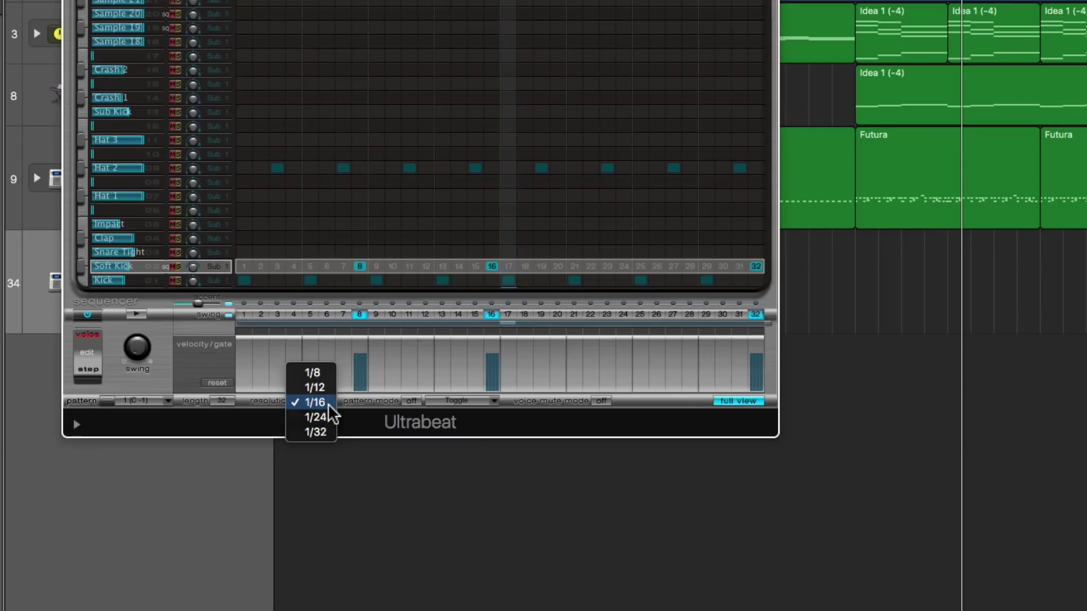
pyautogui.click(316, 403)
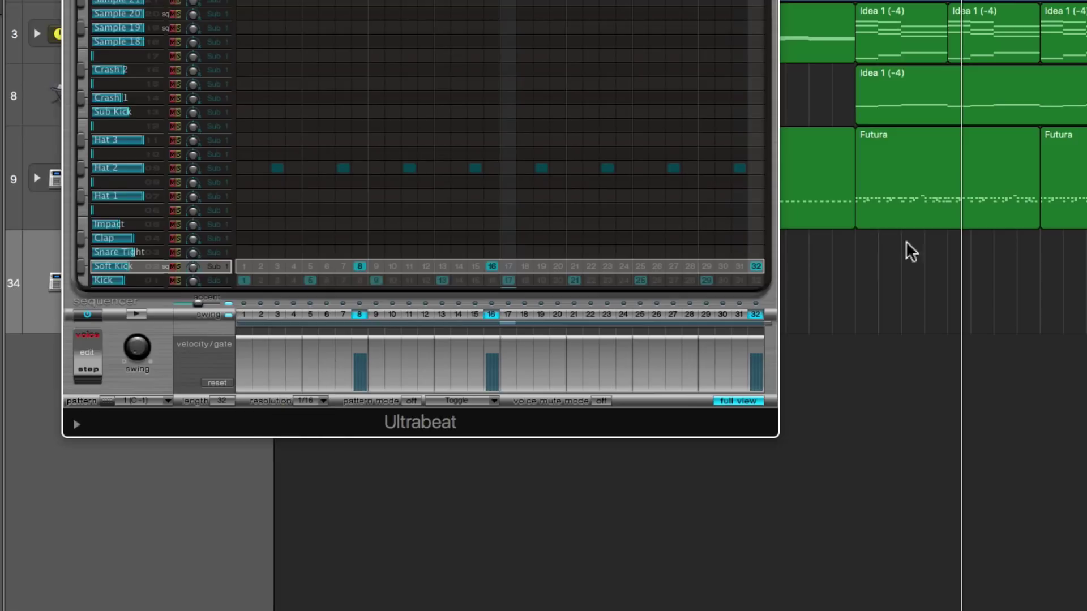
pyautogui.doubleClick(988, 182)
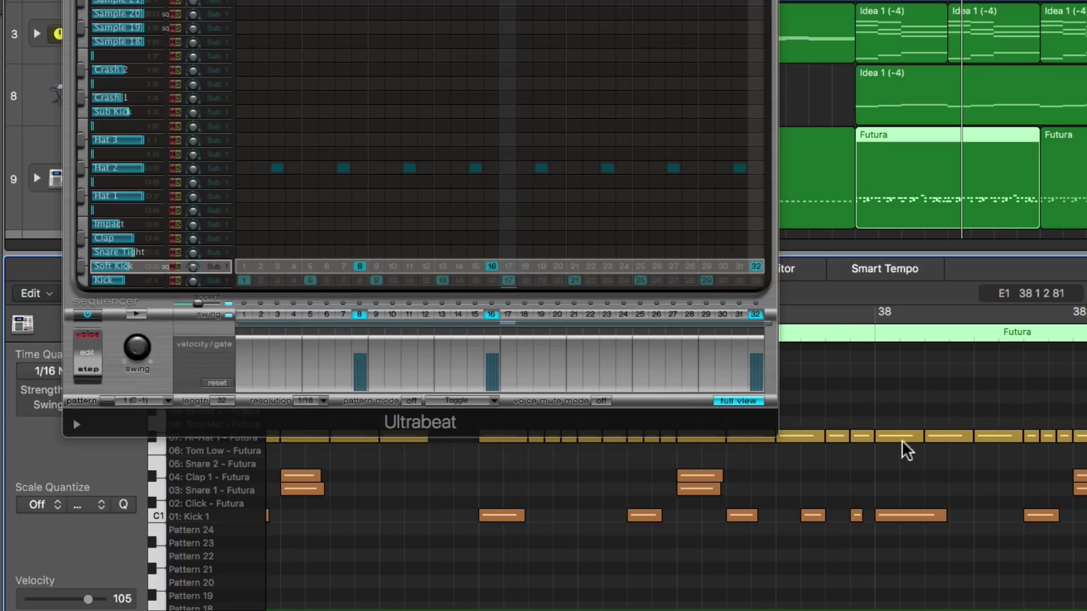
pyautogui.click(319, 403)
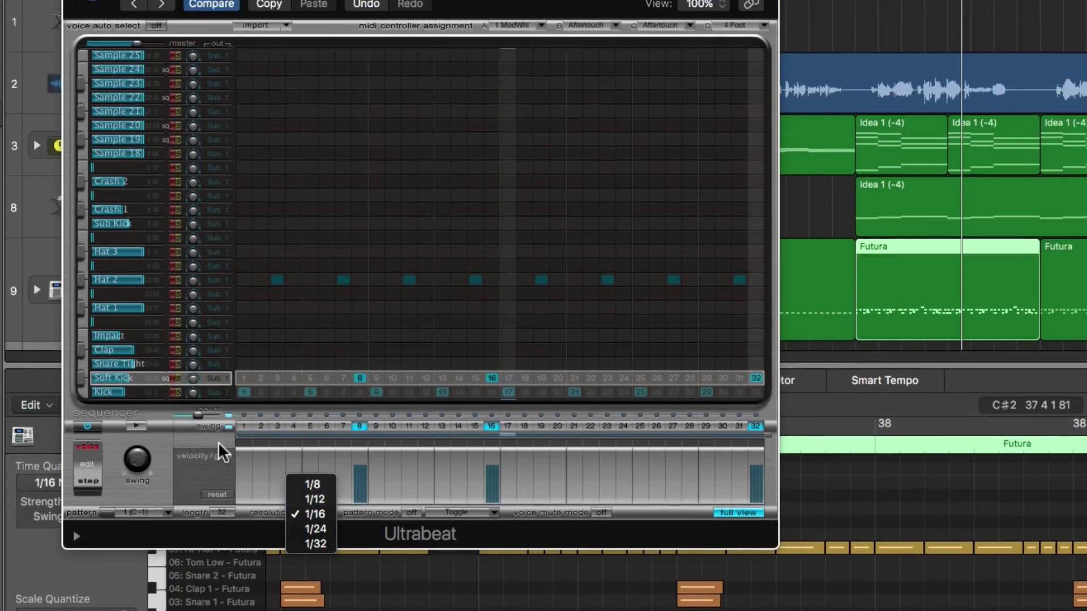
pyautogui.click(219, 339)
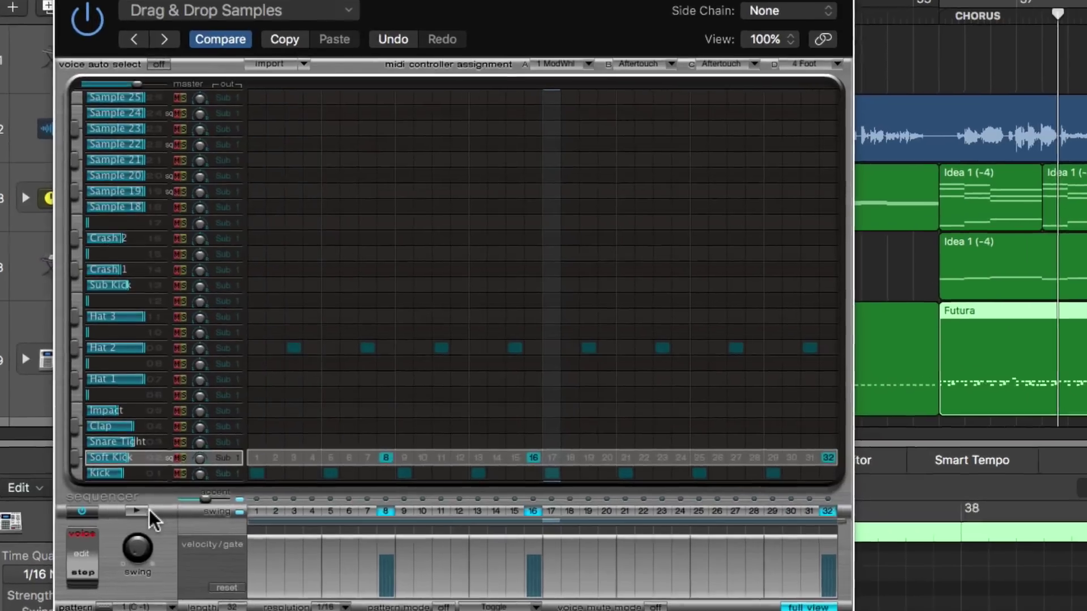
# Step: Run the pattern, add Crash 2 and Crash 1 hits on step 1, and lower Crash 2 to -24.0 dB
pyautogui.click(136, 482)
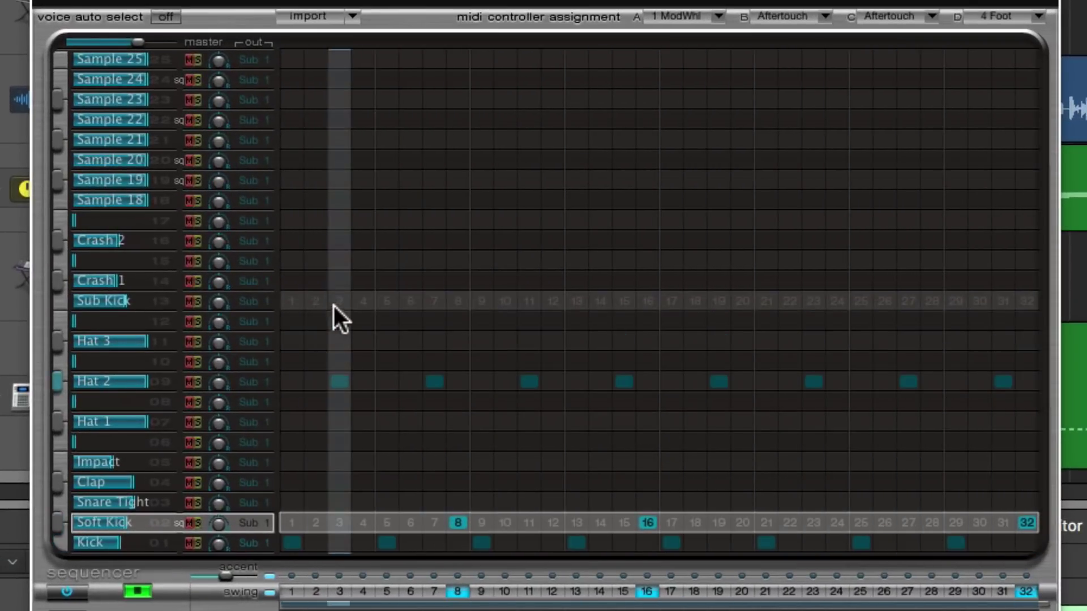
pyautogui.click(286, 243)
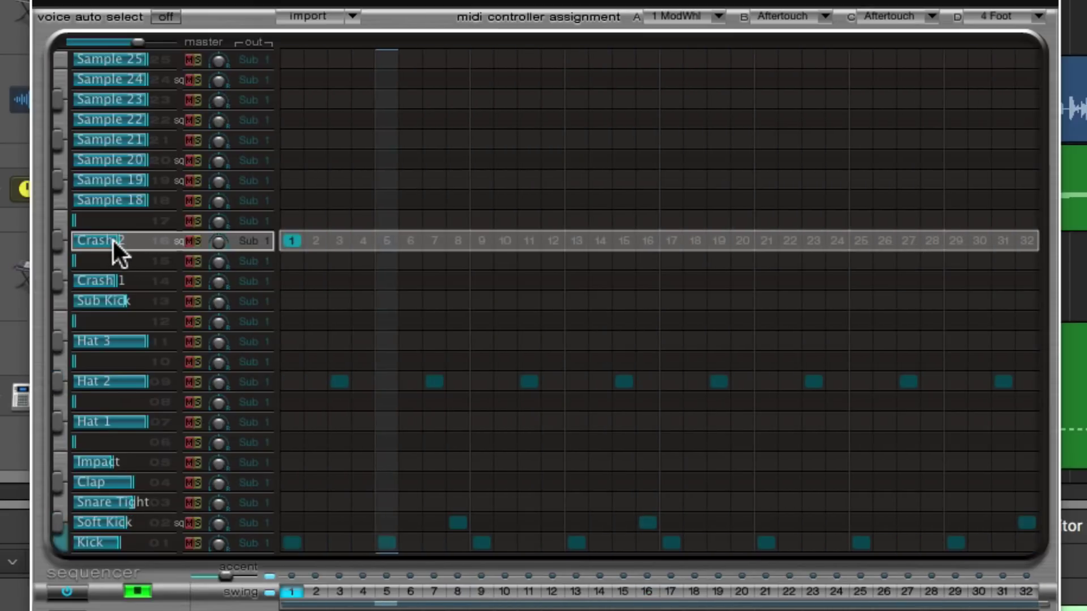
pyautogui.moveTo(103, 240)
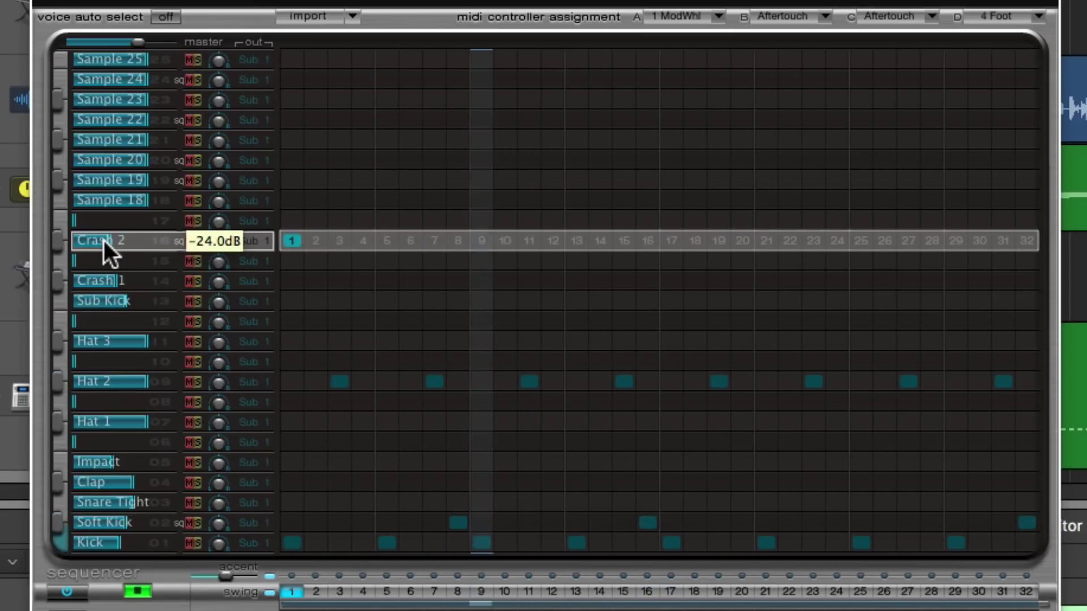
pyautogui.click(285, 277)
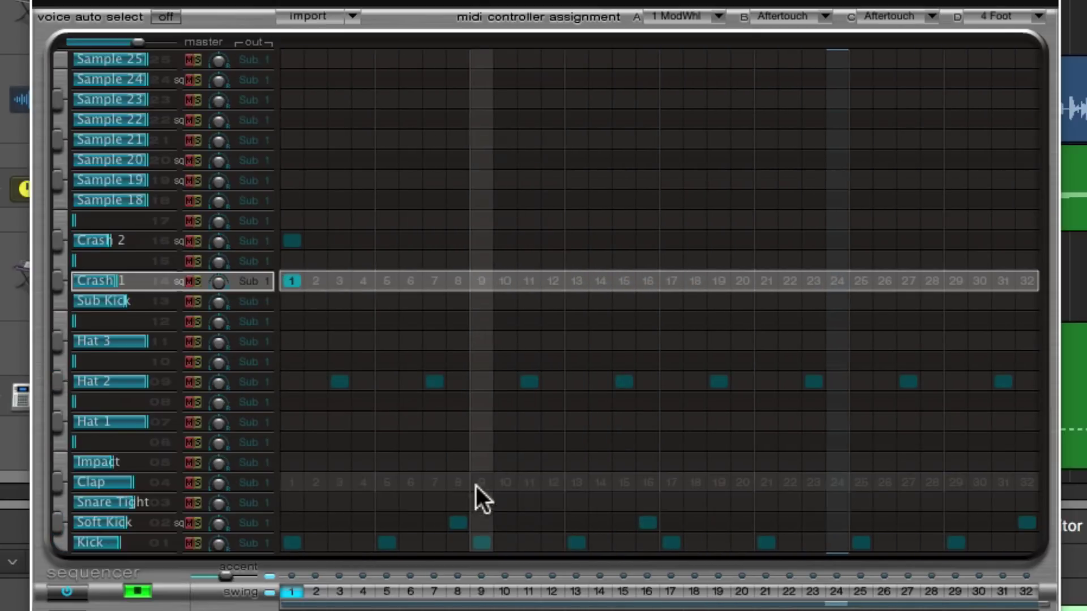
# Step: Place Snare Tight hits on steps 5, 13, 21 and 29 of the pattern
pyautogui.click(386, 496)
pyautogui.click(577, 503)
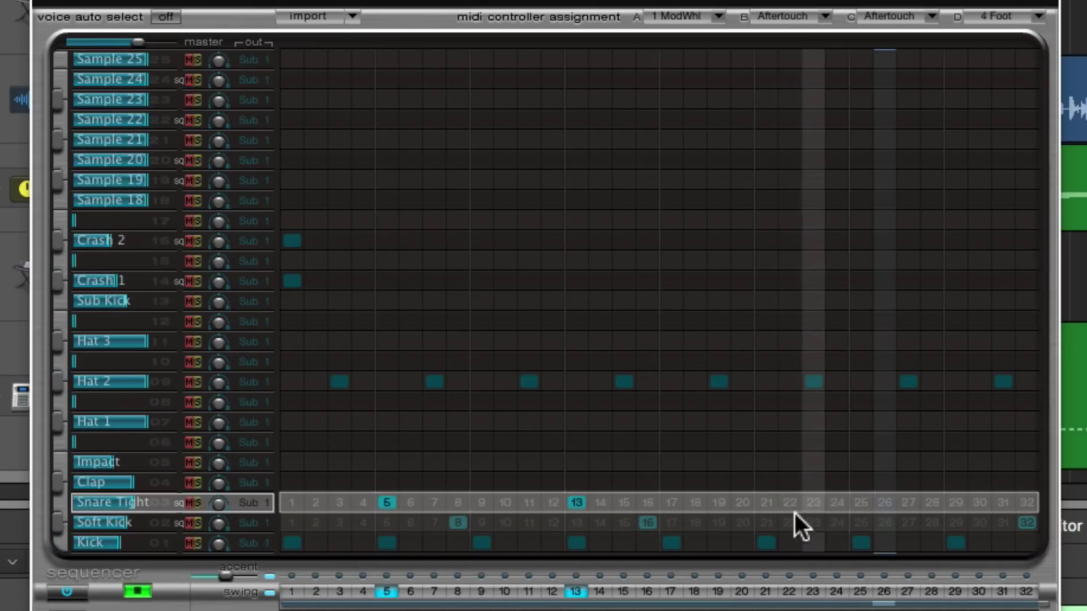
pyautogui.click(765, 502)
pyautogui.click(942, 504)
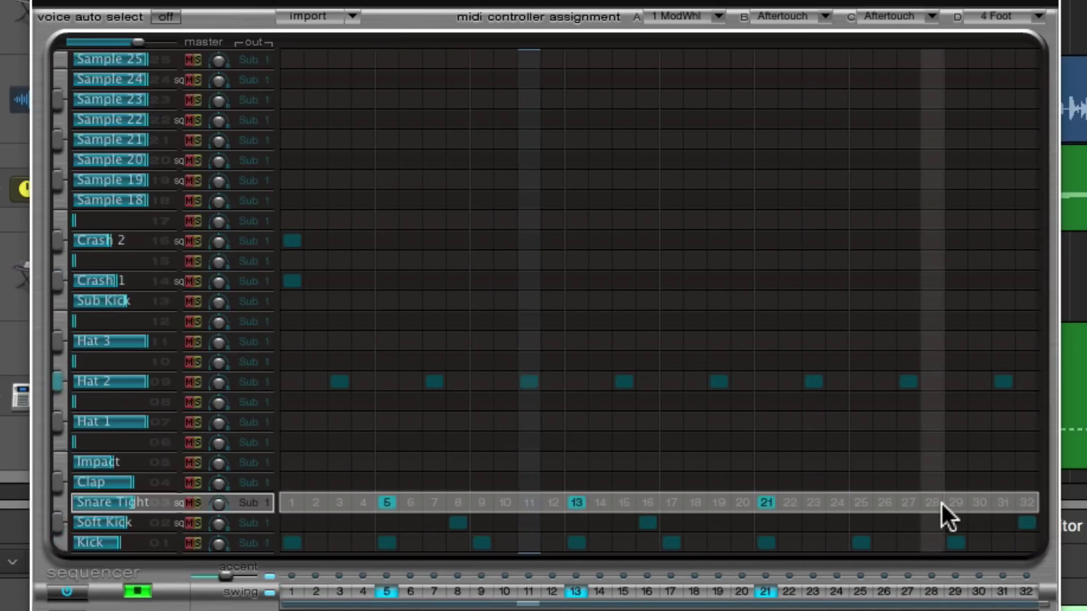
pyautogui.click(942, 502)
pyautogui.click(957, 501)
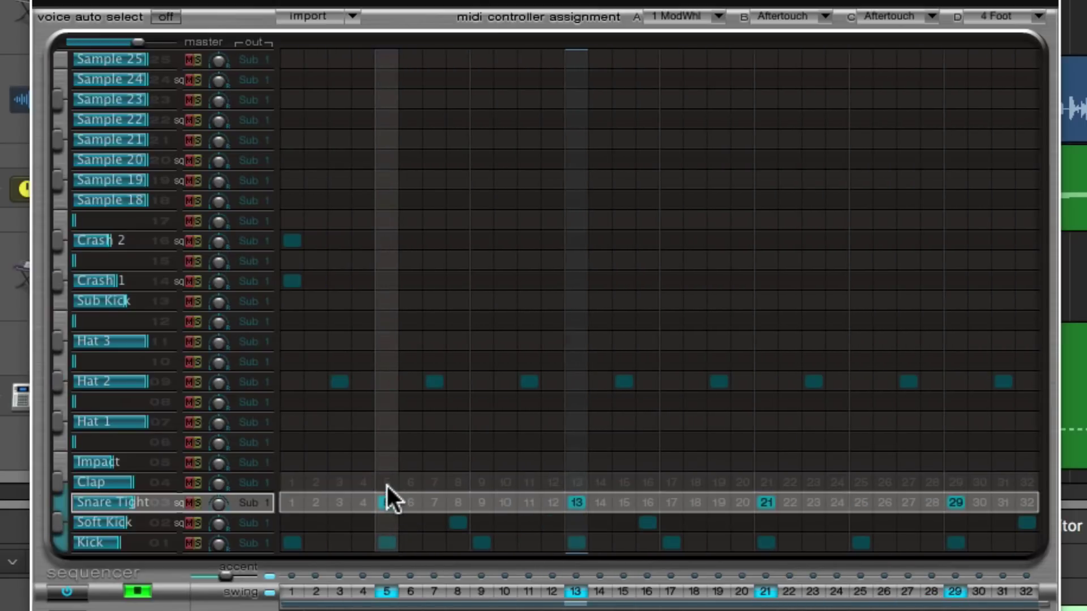
# Step: Add Sub Kick on step 1 and Impact on step 13, move the Crash 1 hit to step 13, and stop playback
pyautogui.click(293, 301)
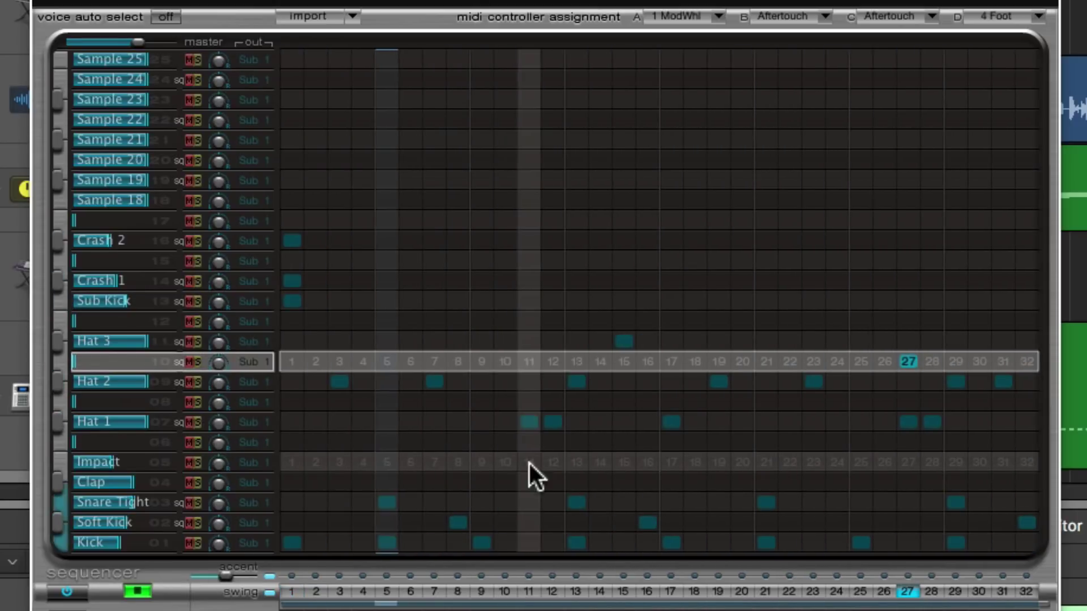
pyautogui.click(573, 461)
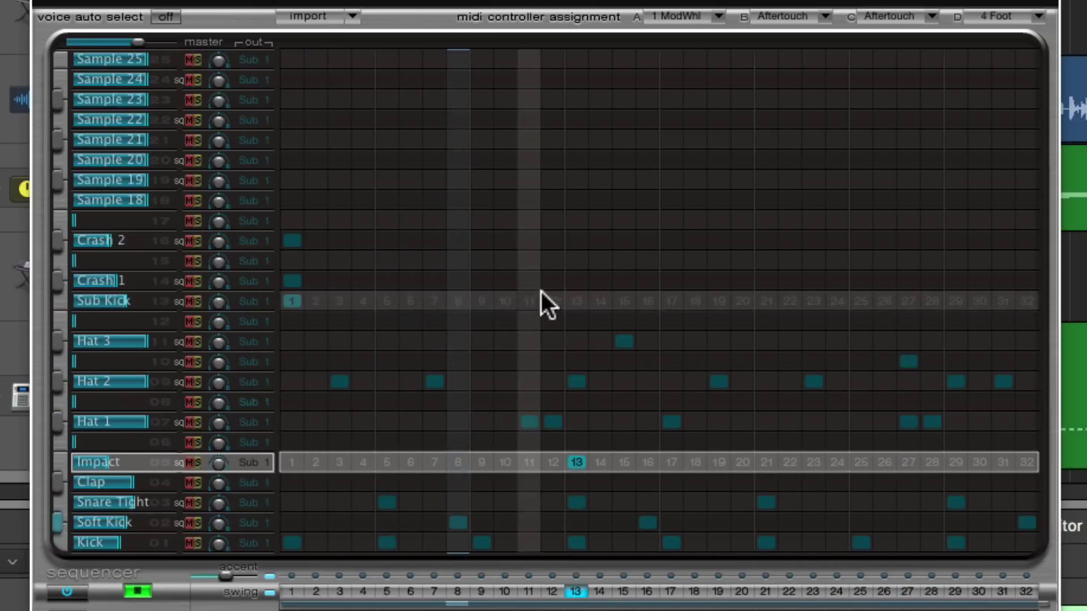
pyautogui.click(573, 279)
pyautogui.click(292, 279)
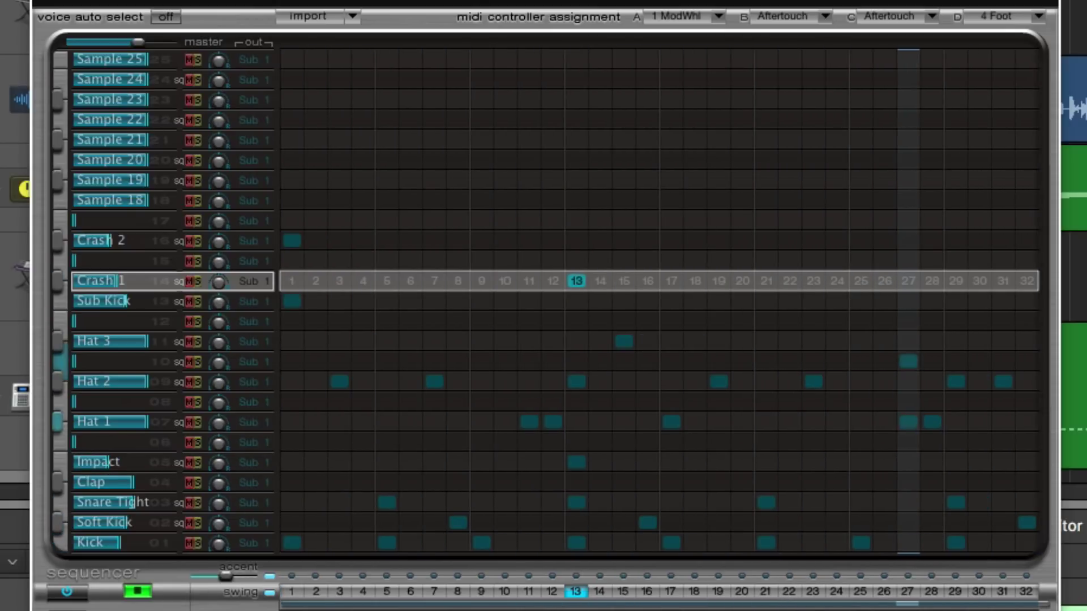
pyautogui.press('space')
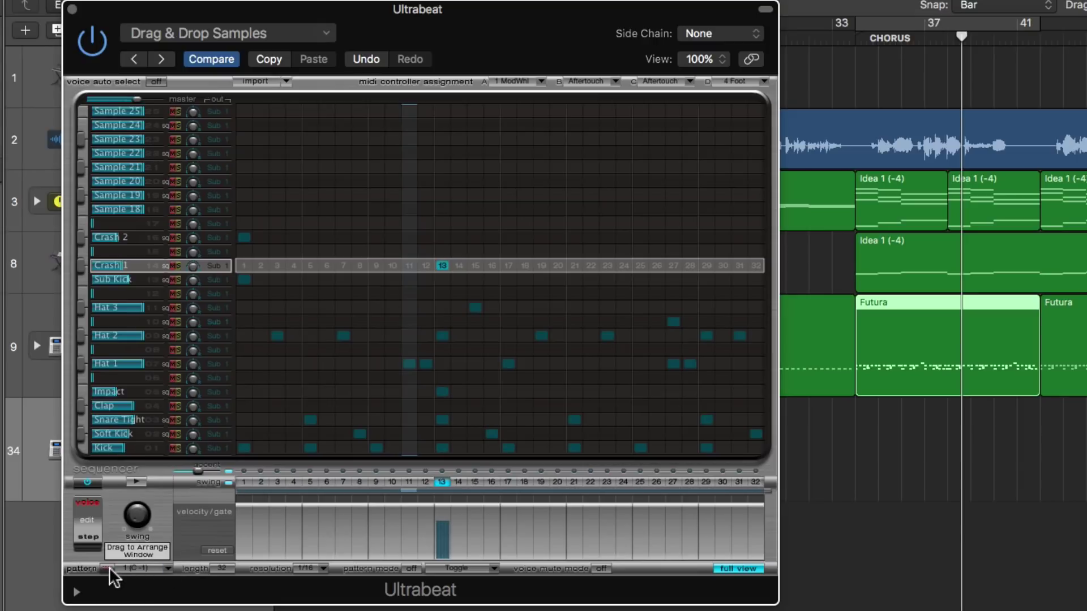
# Step: Place the pattern as a MIDI region on track 34 at the start of the chorus Futura region and view its notes
pyautogui.moveTo(109, 570); pyautogui.dragTo(869, 458)
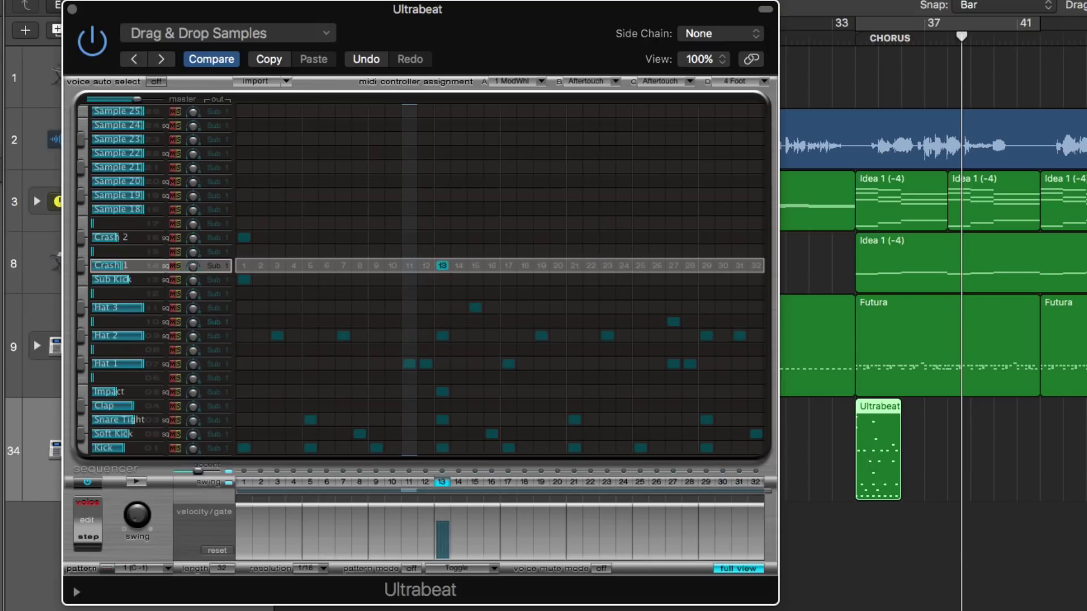
pyautogui.doubleClick(889, 432)
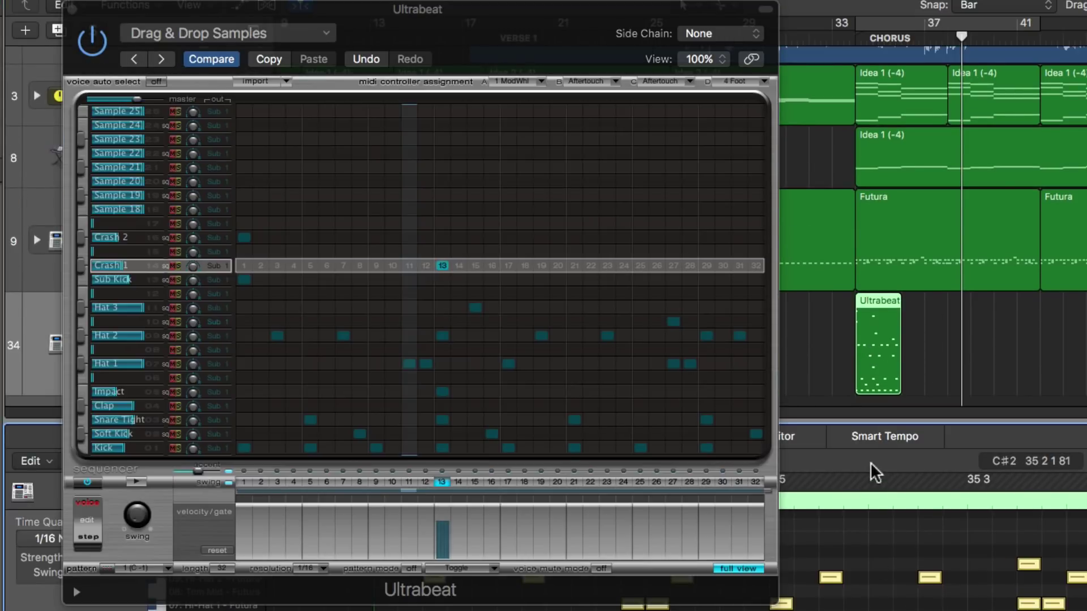
pyautogui.press('e')
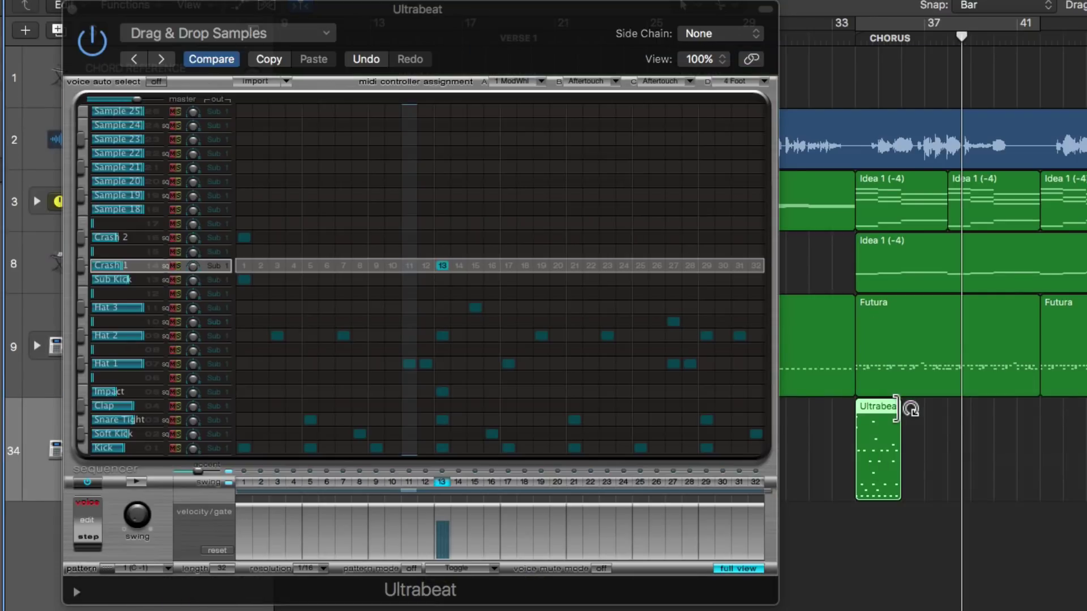
# Step: Try extending the Ultrabeat region on track 34, undo that, and repeat the region four times instead
pyautogui.moveTo(906, 406); pyautogui.dragTo(1019, 447)
pyautogui.press('super+z')
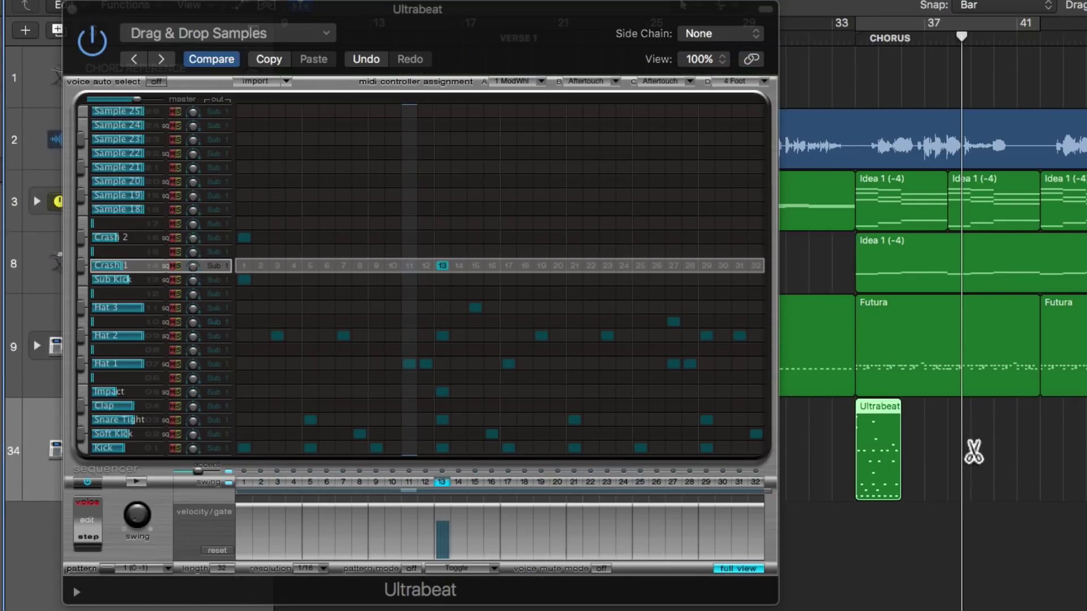
pyautogui.press('super+r')
pyautogui.press('super+r')
pyautogui.press('super+r')
pyautogui.press('super+r')
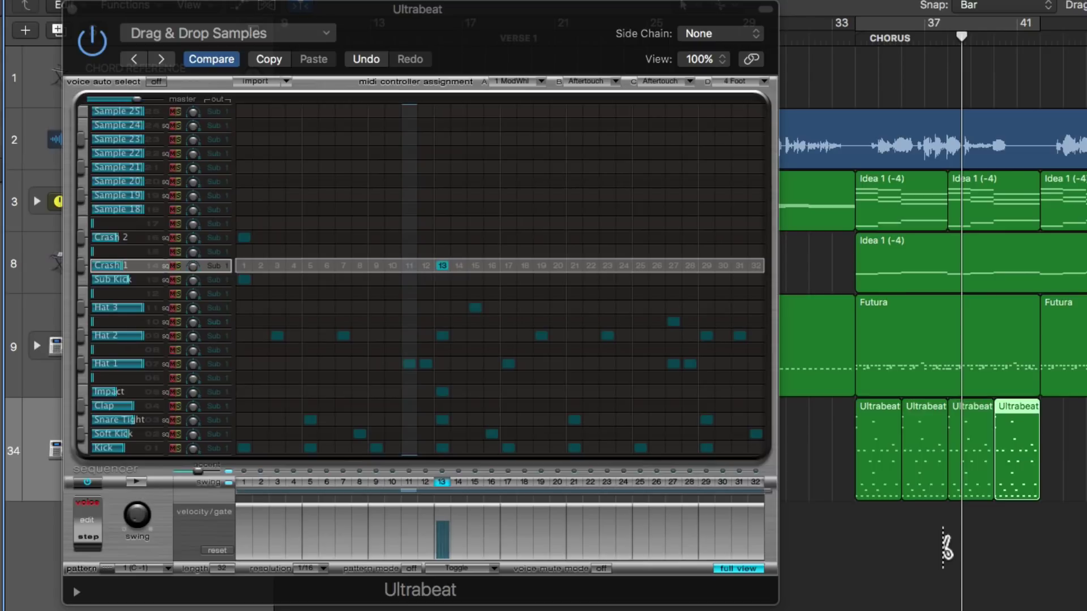
# Step: Join the first four Ultrabeat regions on track 34 into one and delete the leftover fifth region
pyautogui.moveTo(1076, 509); pyautogui.dragTo(883, 450)
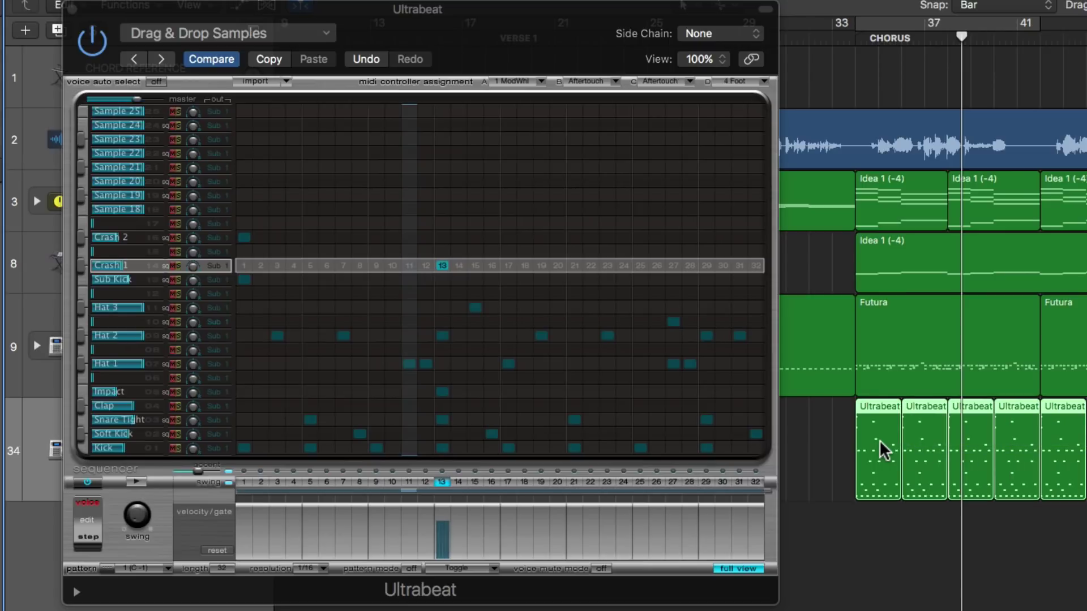
pyautogui.press('super+j')
pyautogui.click(1049, 453)
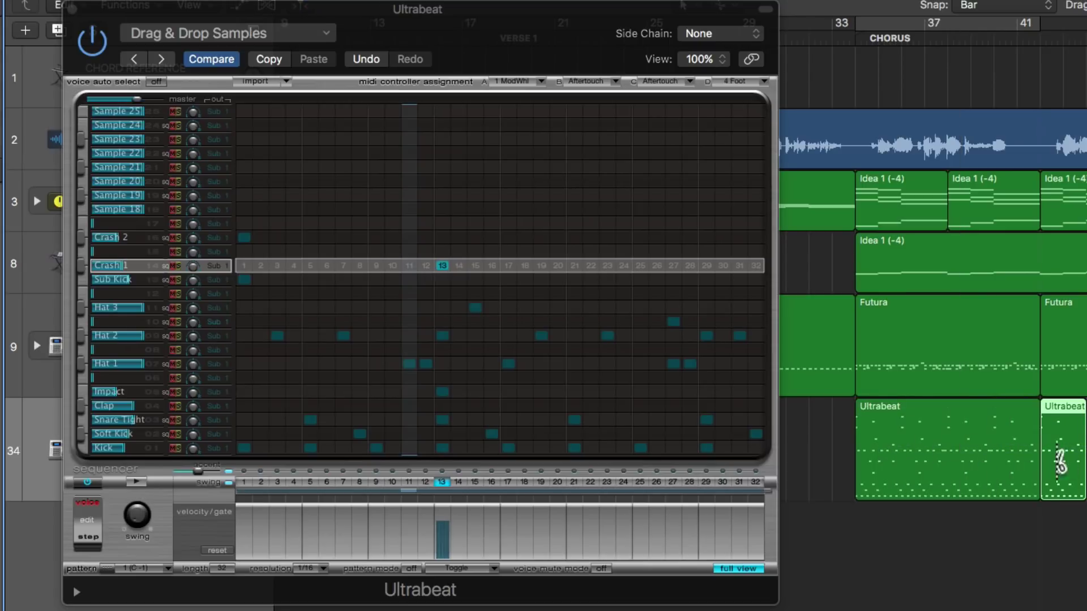
pyautogui.press('Delete')
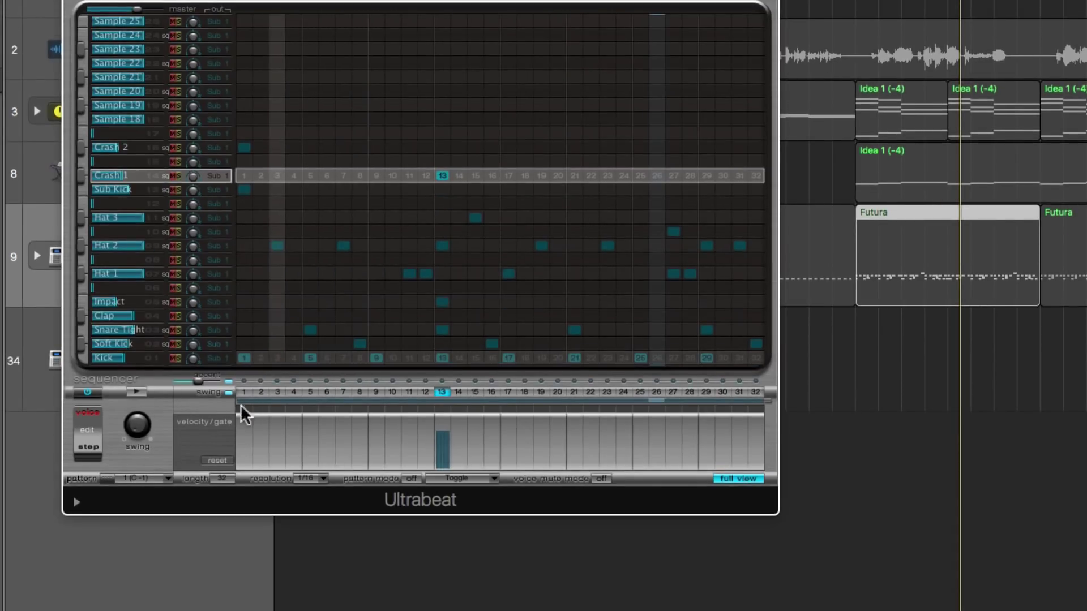
# Step: View the contents of sequencer pattern 2 (C#-1) and return to pattern 1 (C -1)
pyautogui.click(167, 481)
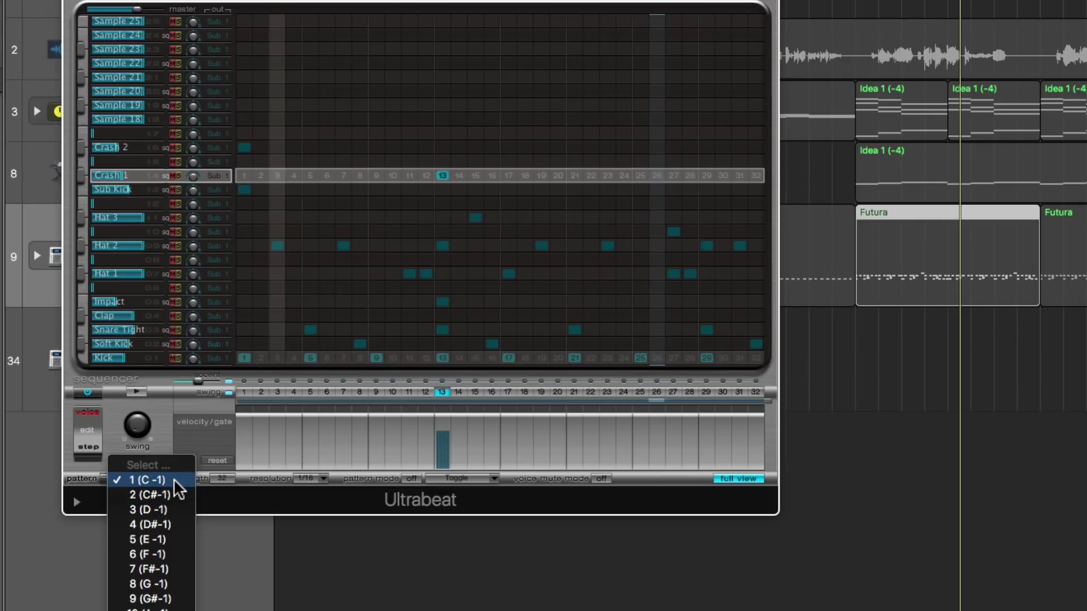
pyautogui.click(175, 482)
pyautogui.click(164, 482)
pyautogui.click(165, 494)
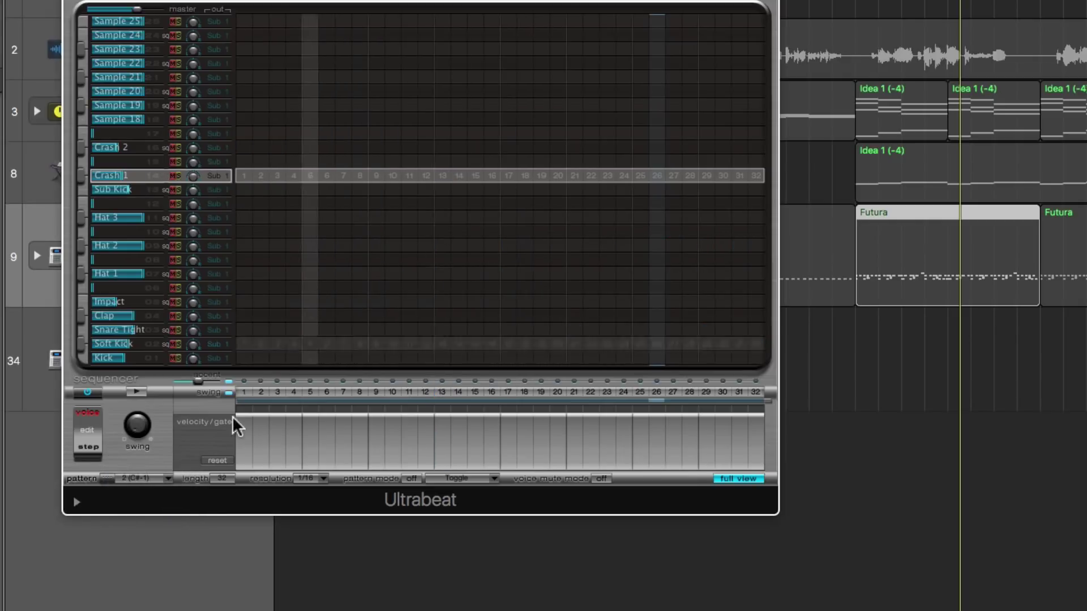
pyautogui.click(169, 484)
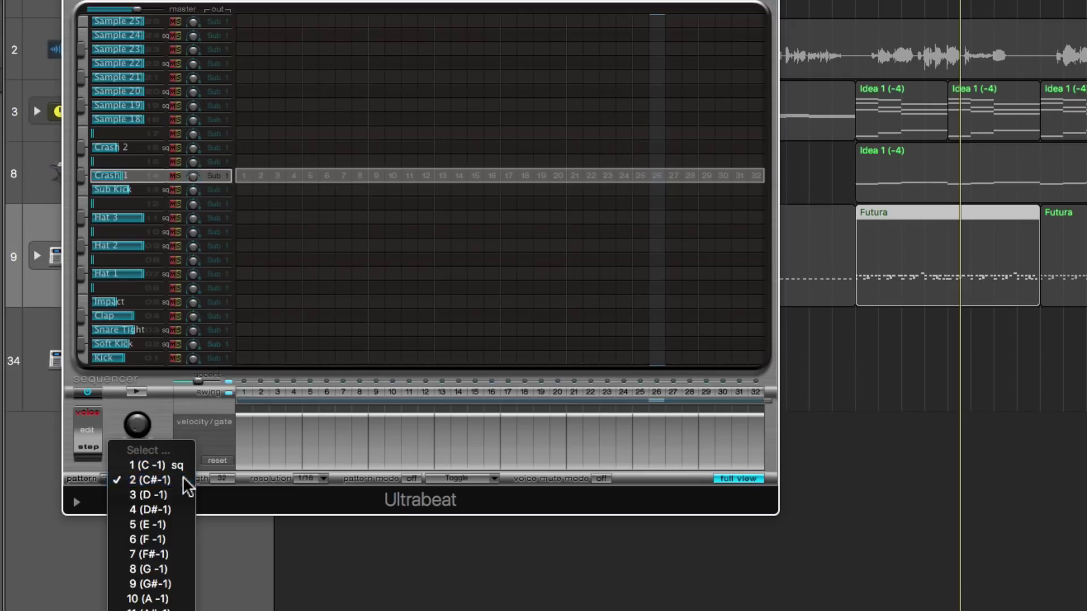
pyautogui.click(183, 480)
pyautogui.click(167, 485)
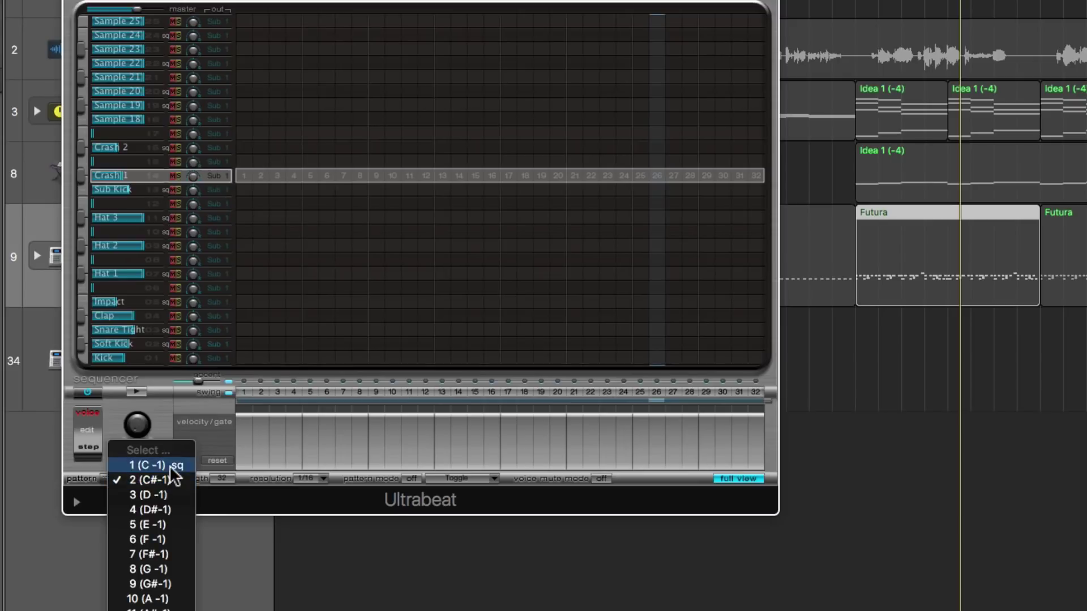
pyautogui.click(187, 467)
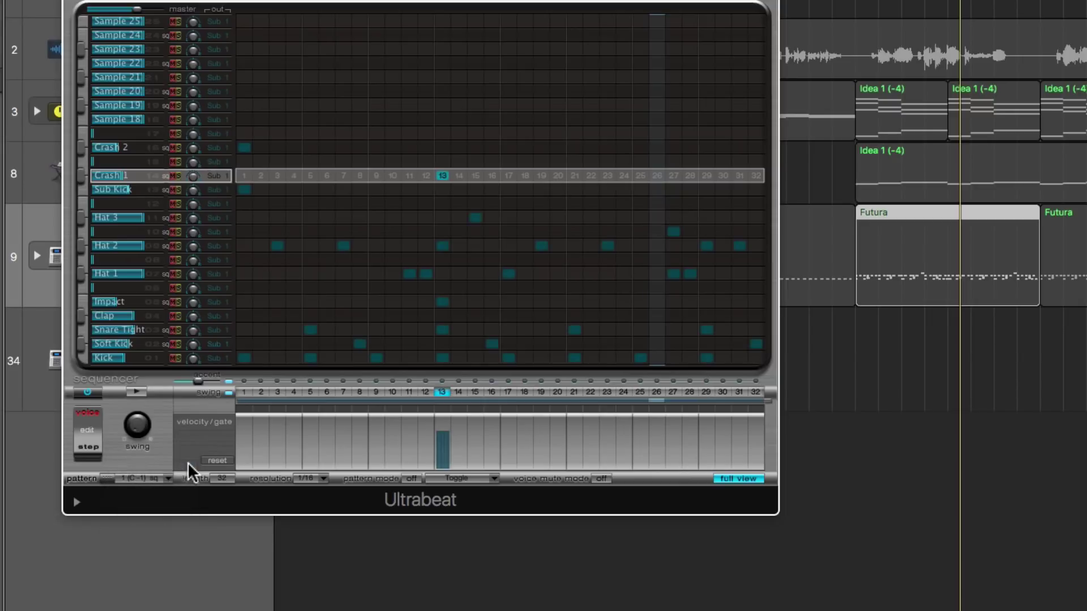
# Step: Copy pattern 1 into pattern 2 (C#-1) and remove the Crash 2 and Sub Kick hits from its step 1
pyautogui.rightClick(145, 487)
pyautogui.click(162, 485)
pyautogui.click(167, 480)
pyautogui.click(173, 435)
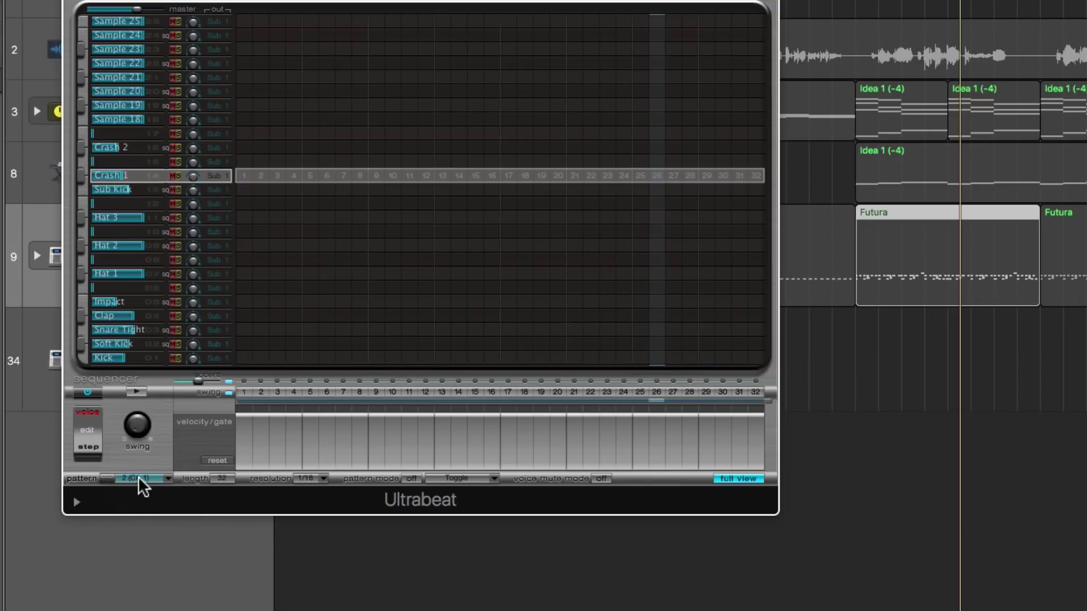
pyautogui.rightClick(144, 487)
pyautogui.click(170, 498)
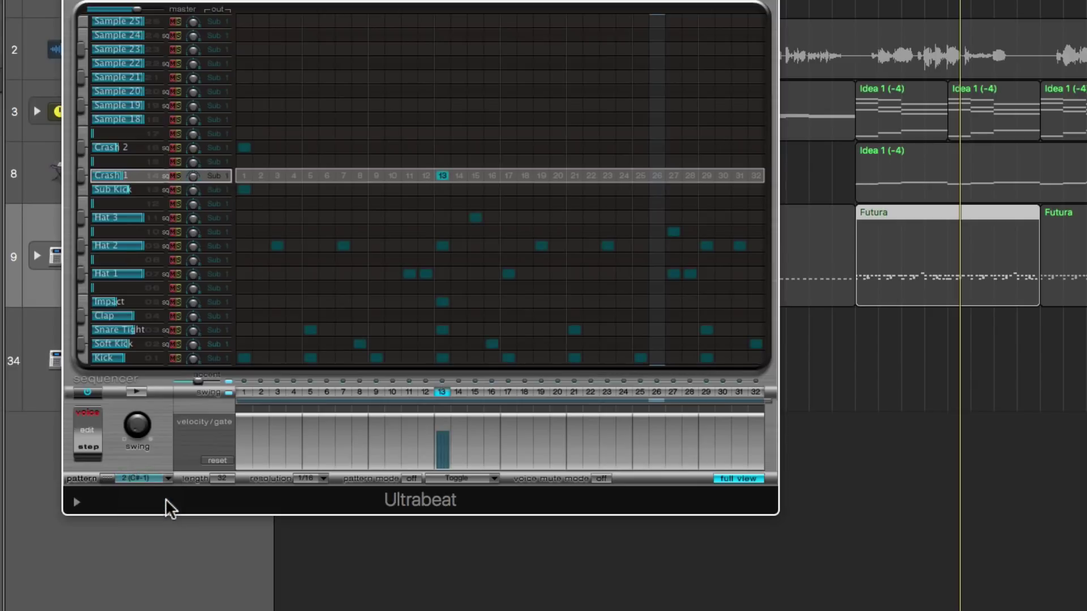
pyautogui.click(246, 150)
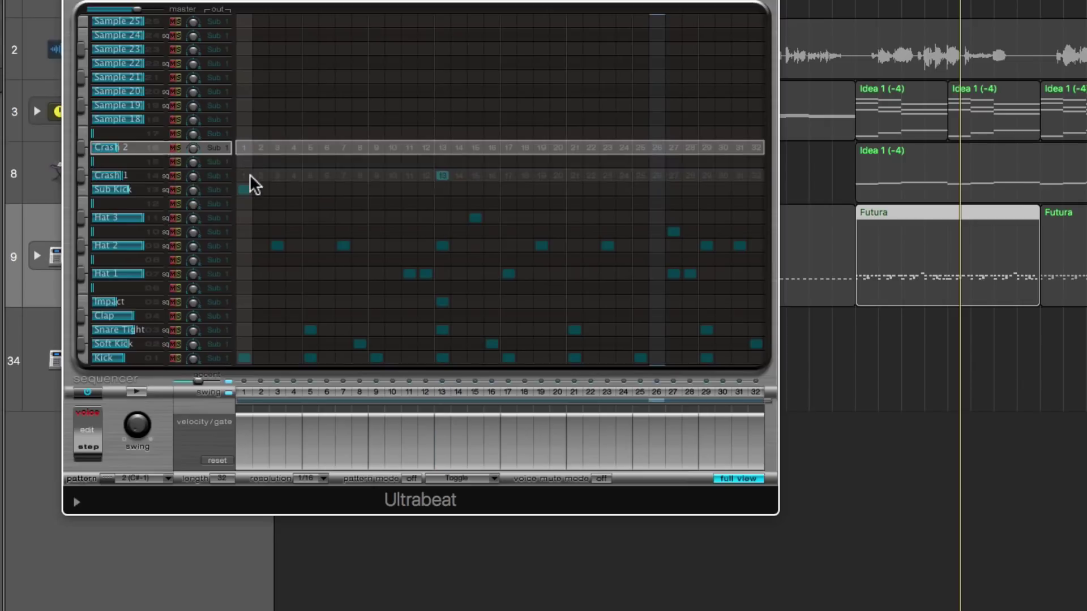
pyautogui.click(247, 191)
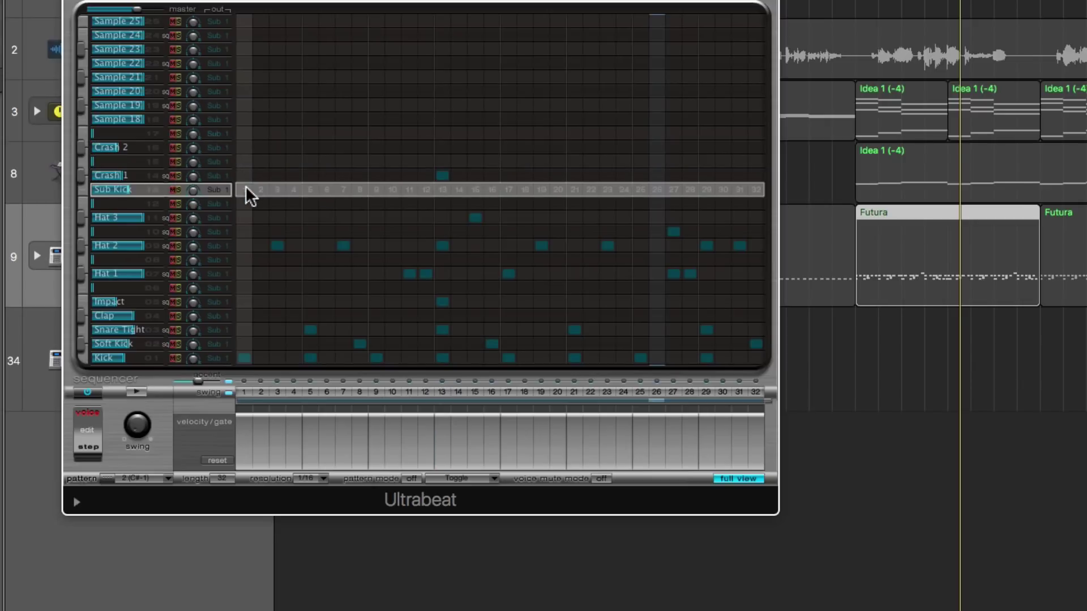
# Step: Place pattern 1 as a MIDI region on track 34 at the start of the chorus Futura region, with pattern 2 directly after it
pyautogui.click(136, 488)
pyautogui.click(145, 461)
pyautogui.moveTo(108, 479); pyautogui.dragTo(861, 376)
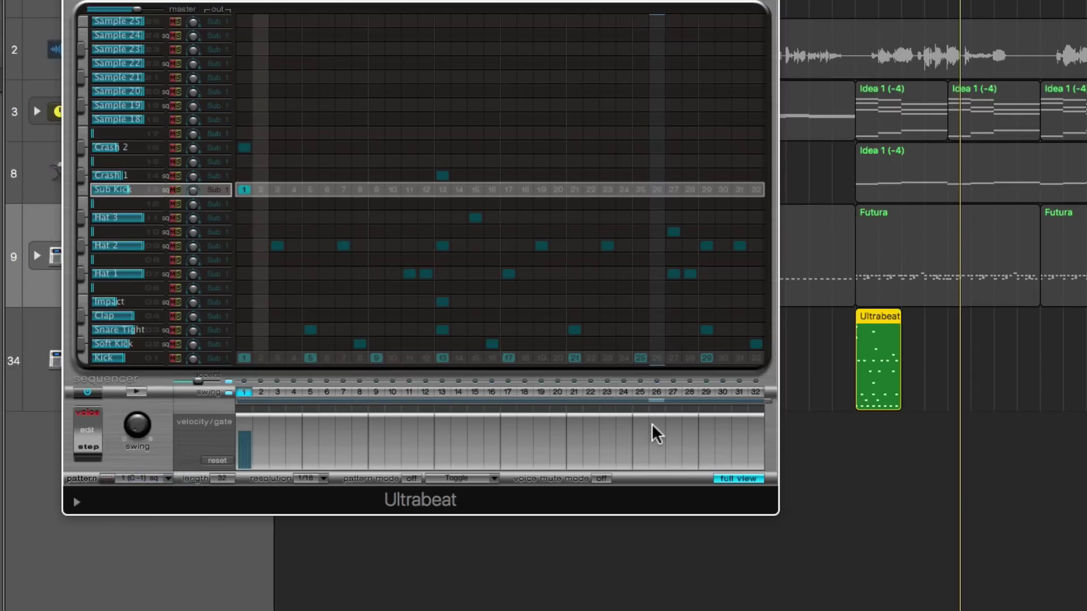
pyautogui.click(150, 480)
pyautogui.click(136, 430)
pyautogui.moveTo(108, 479); pyautogui.dragTo(929, 375)
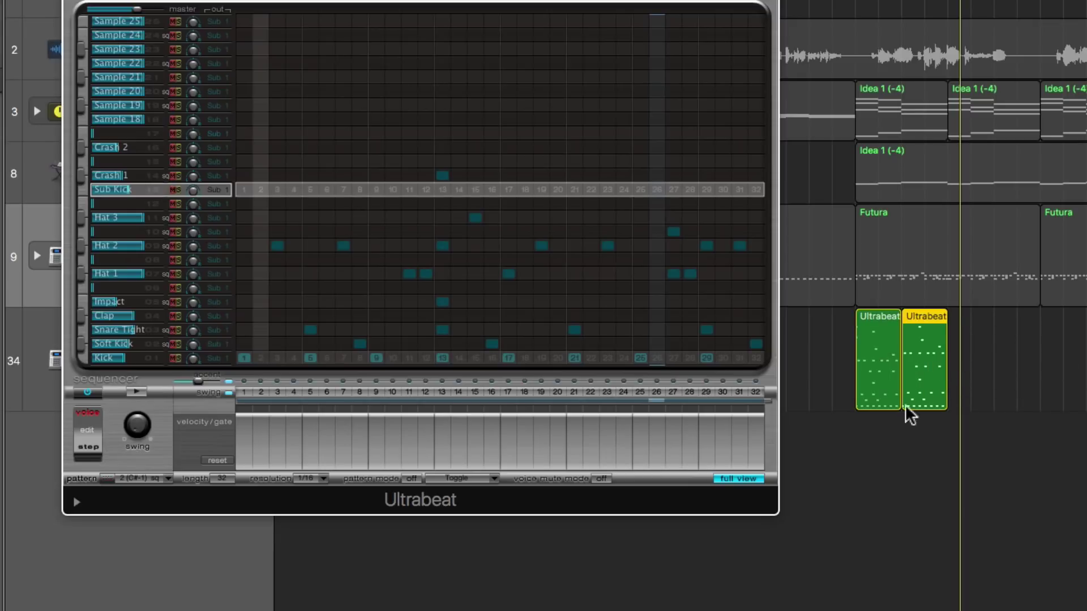
# Step: With the cycle off and the Ultrabeat sequencer on, play the arrangement past the end of the track 34 regions, and switch the sequencer off
pyautogui.click(87, 391)
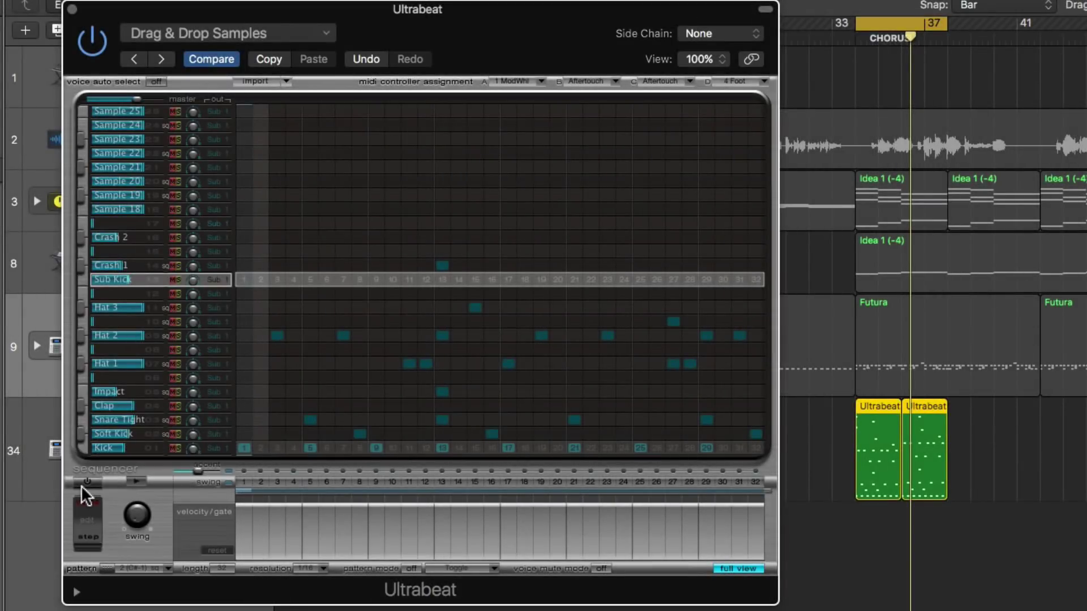
pyautogui.click(86, 481)
pyautogui.press('c')
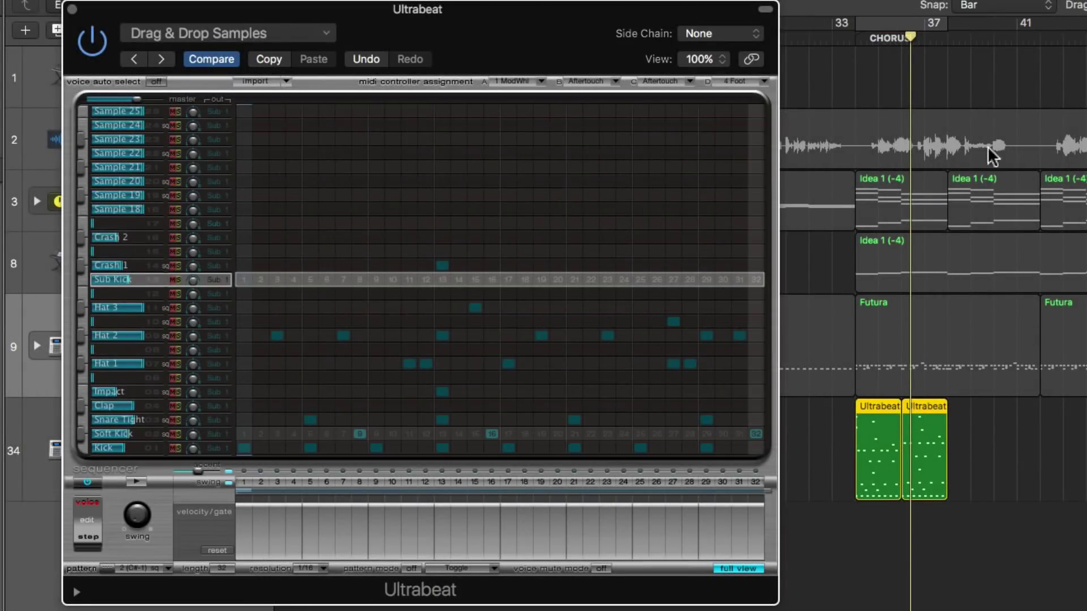
pyautogui.click(994, 41)
pyautogui.click(1056, 411)
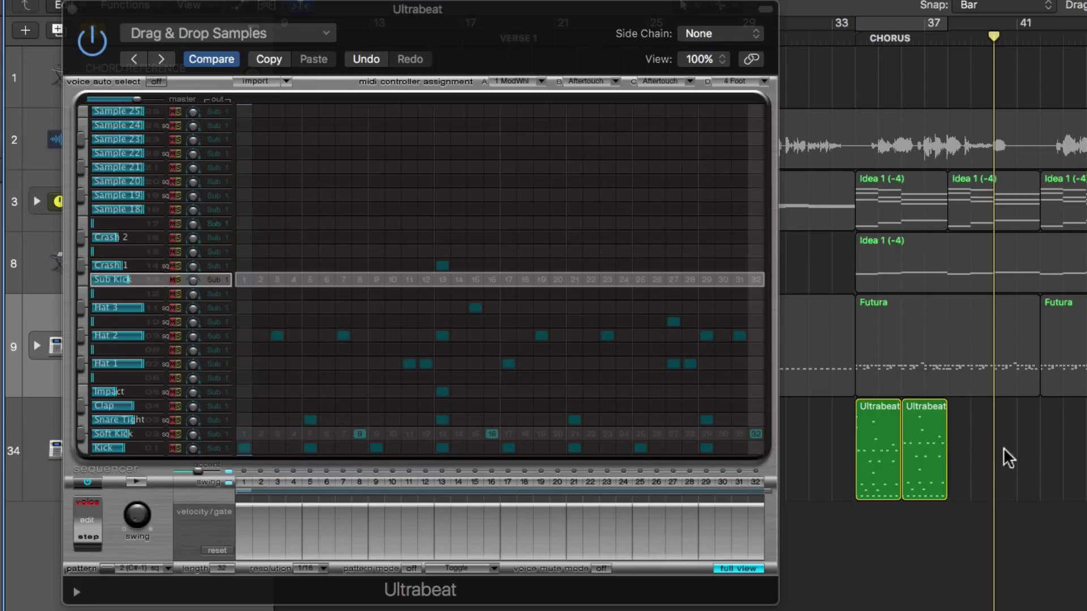
pyautogui.press('space')
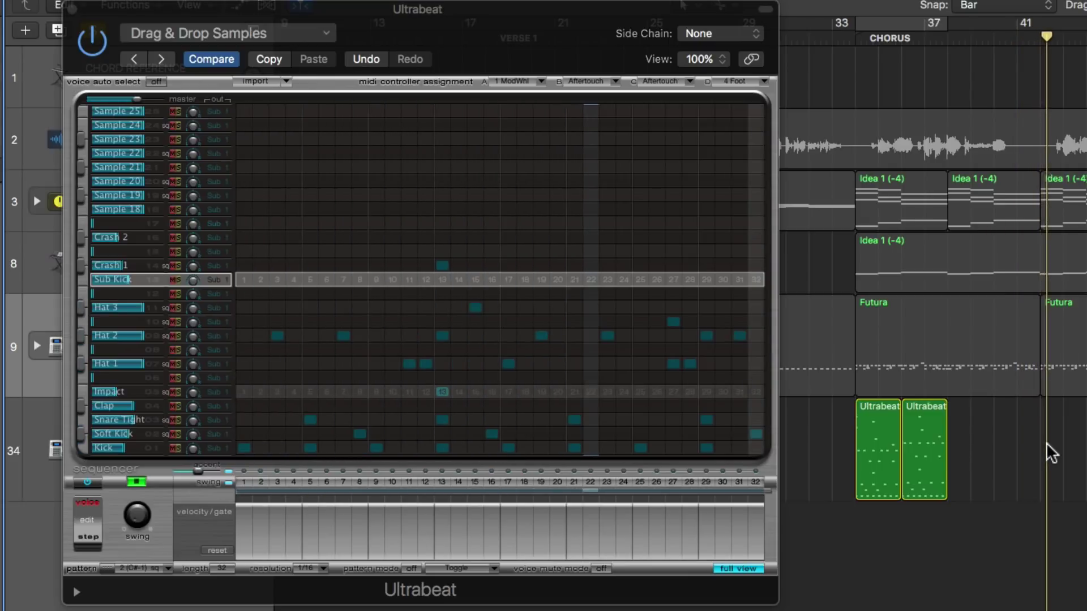
pyautogui.press('space')
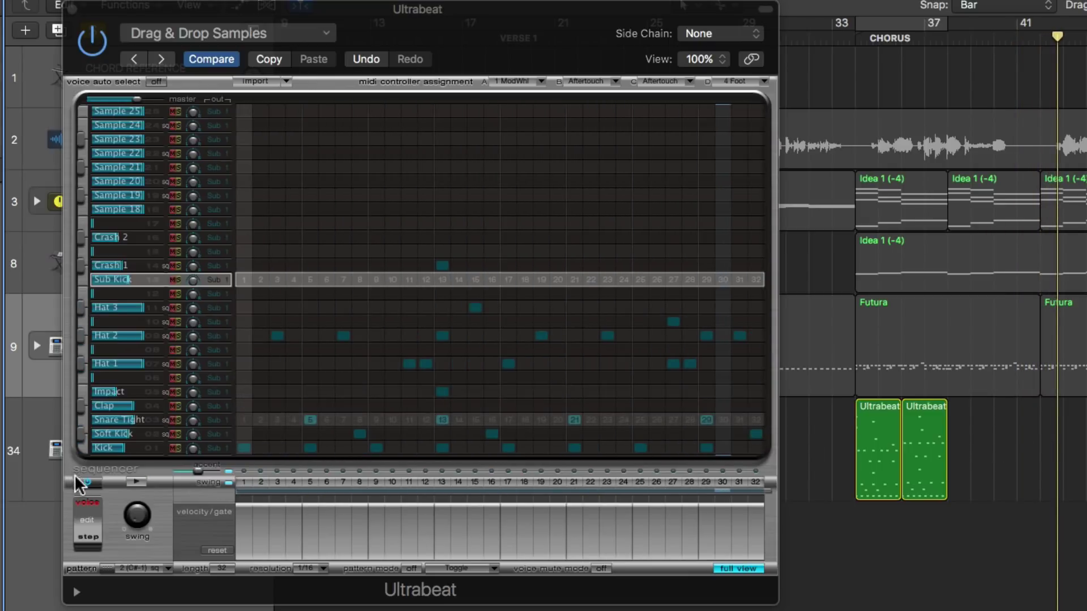
pyautogui.click(83, 482)
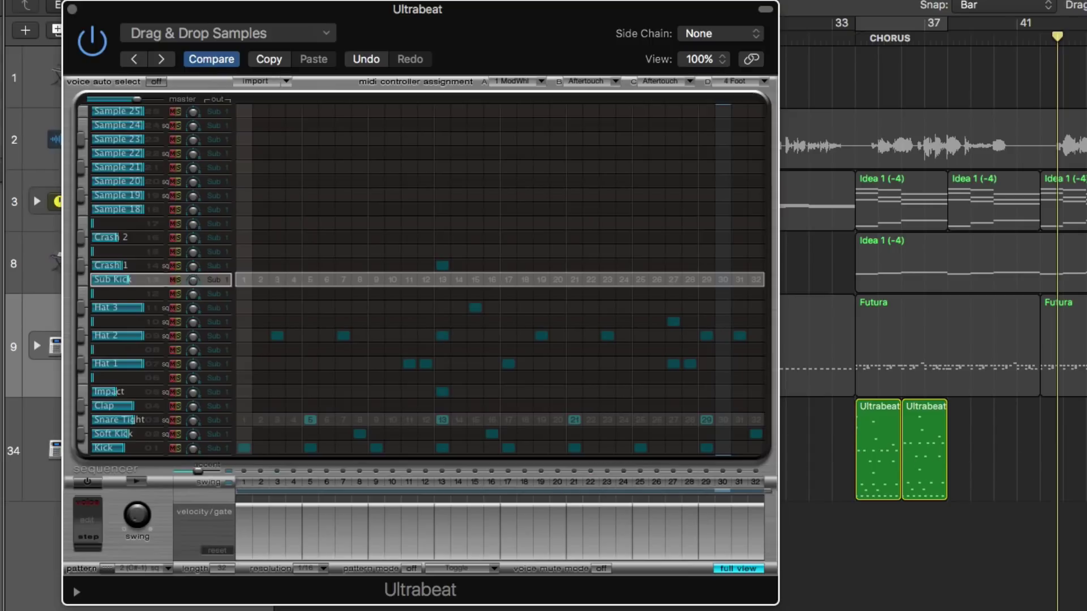
# Step: Select both Ultrabeat regions on track 34
pyautogui.moveTo(1032, 473); pyautogui.dragTo(906, 463)
pyautogui.click(856, 562)
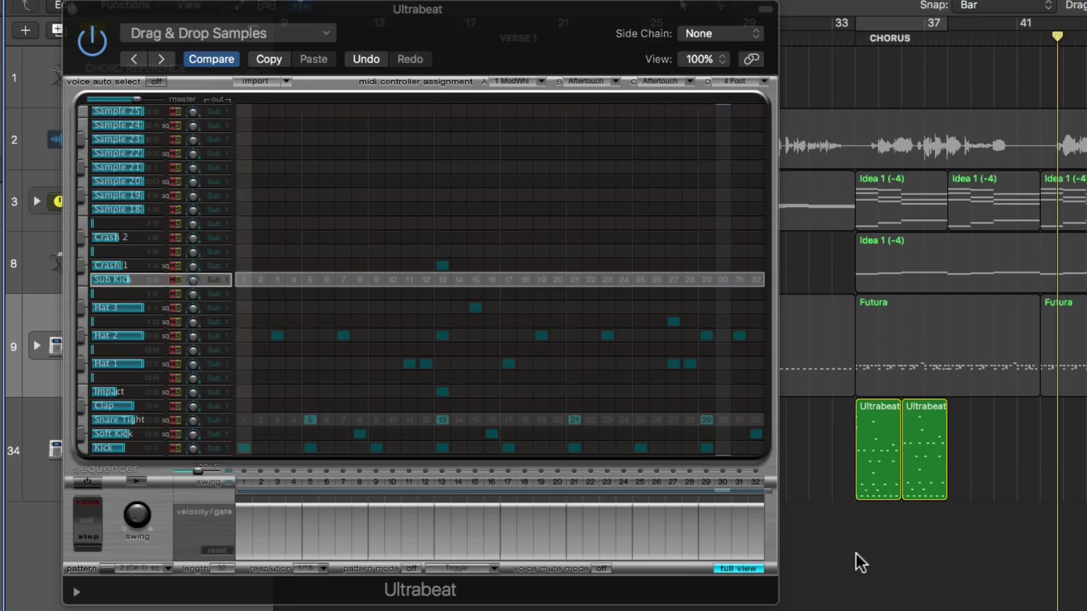
pyautogui.moveTo(856, 563); pyautogui.dragTo(963, 446)
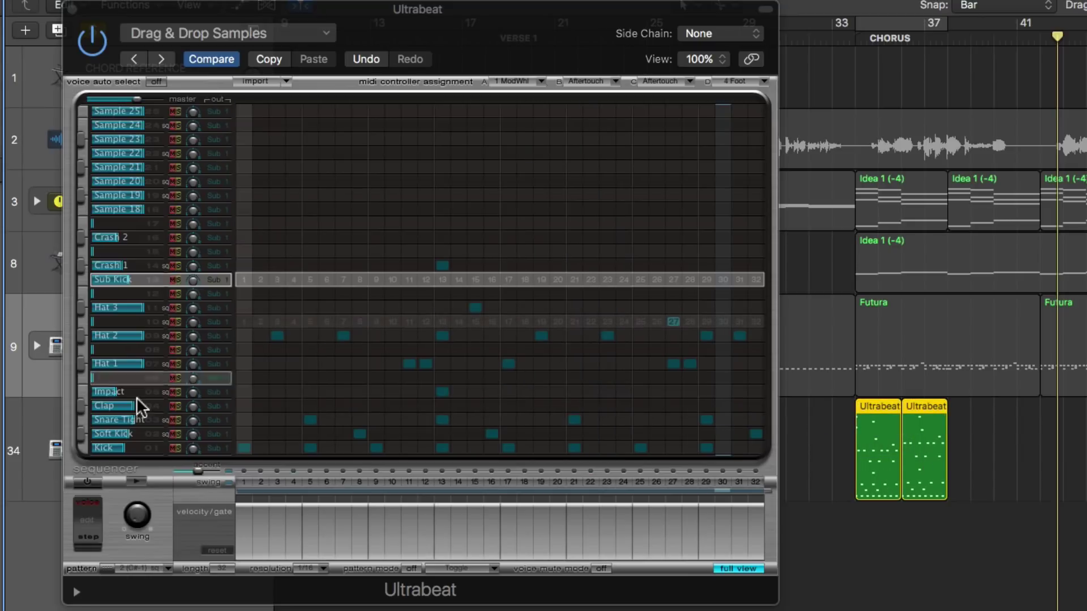
# Step: Switch the Ultrabeat instrument on track 34 to its Multi-Output version
pyautogui.click(31, 424)
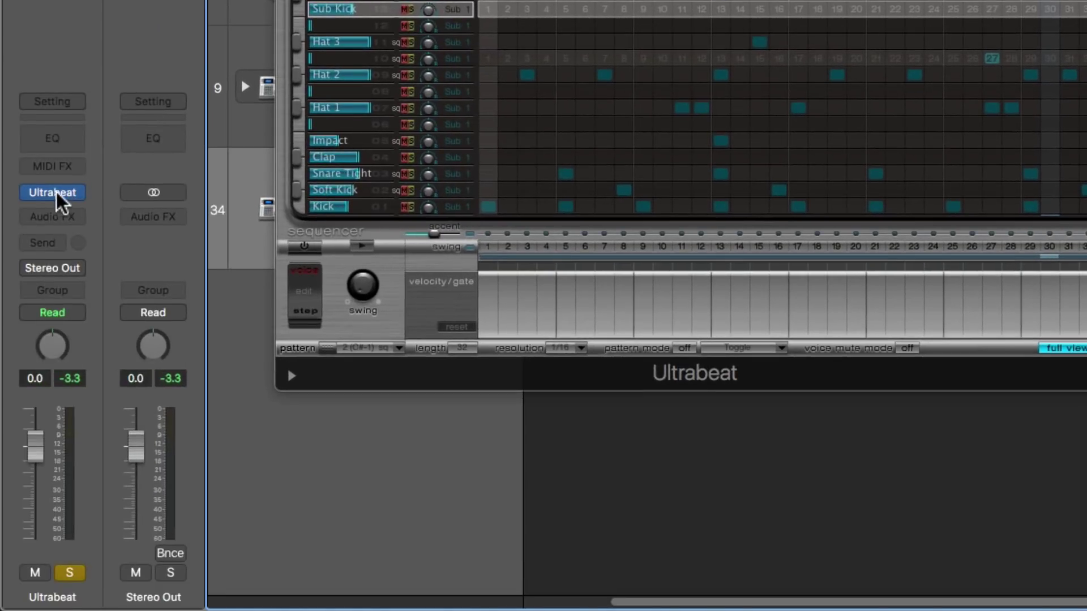
pyautogui.click(59, 193)
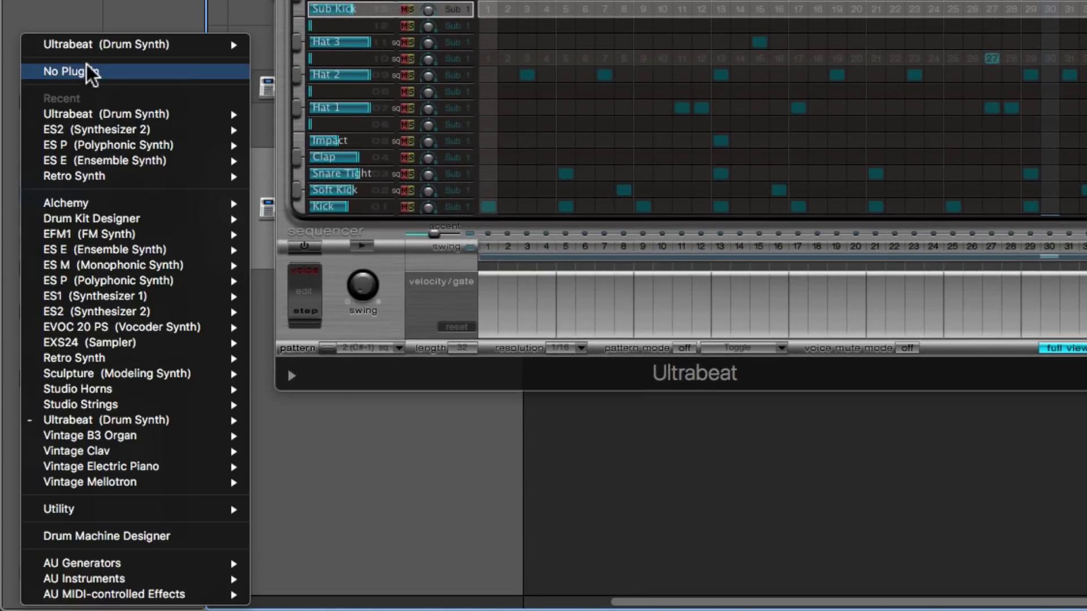
pyautogui.moveTo(124, 54)
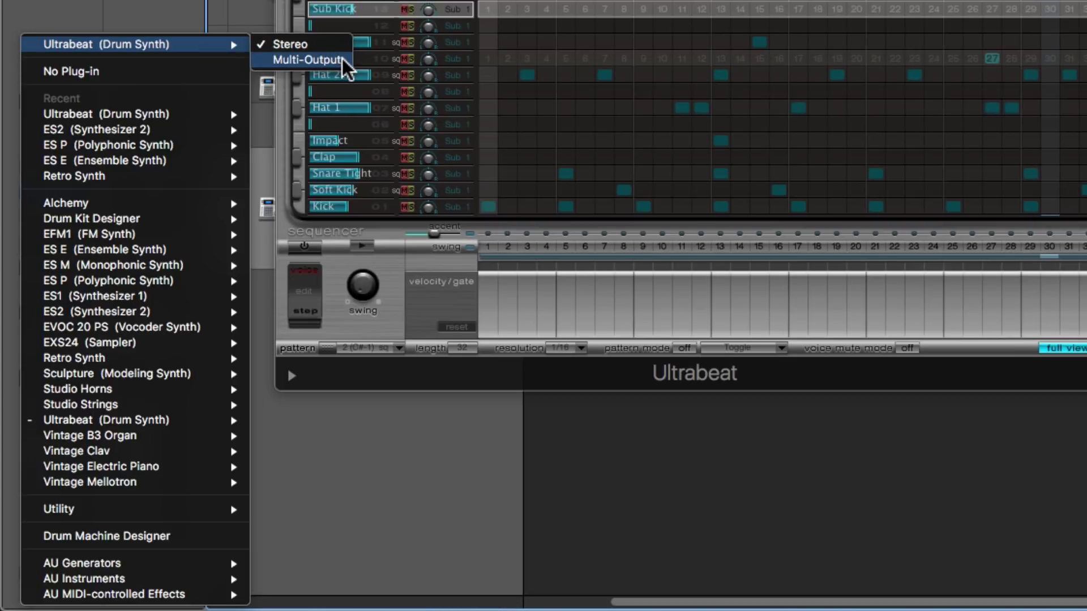
pyautogui.click(317, 59)
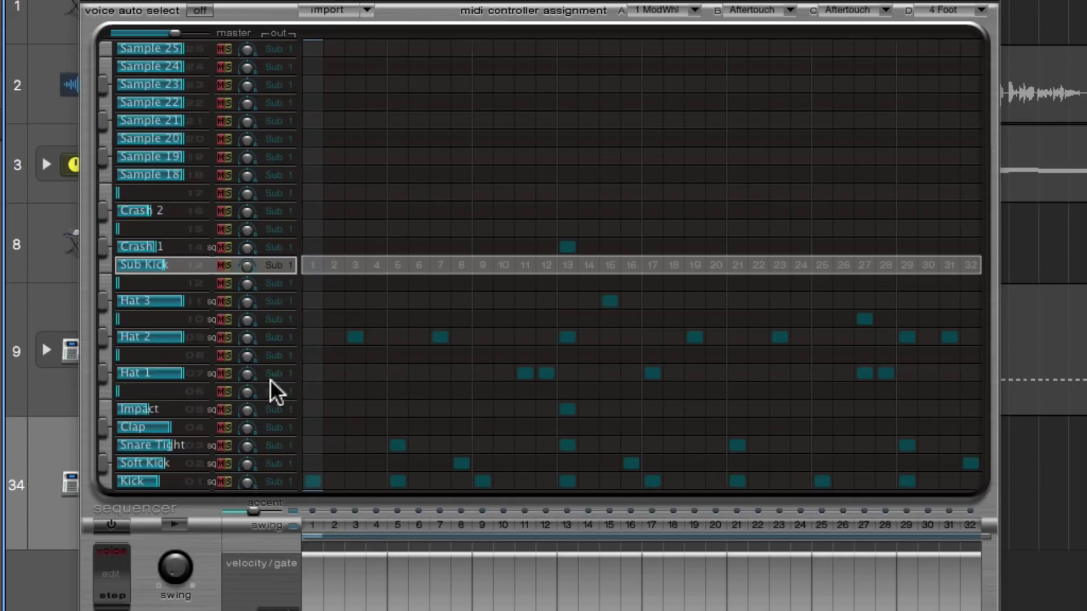
# Step: Assign the outputs of the Kick, Soft Kick and Sub Kick voices to Sub Group 1 (Main)
pyautogui.click(274, 484)
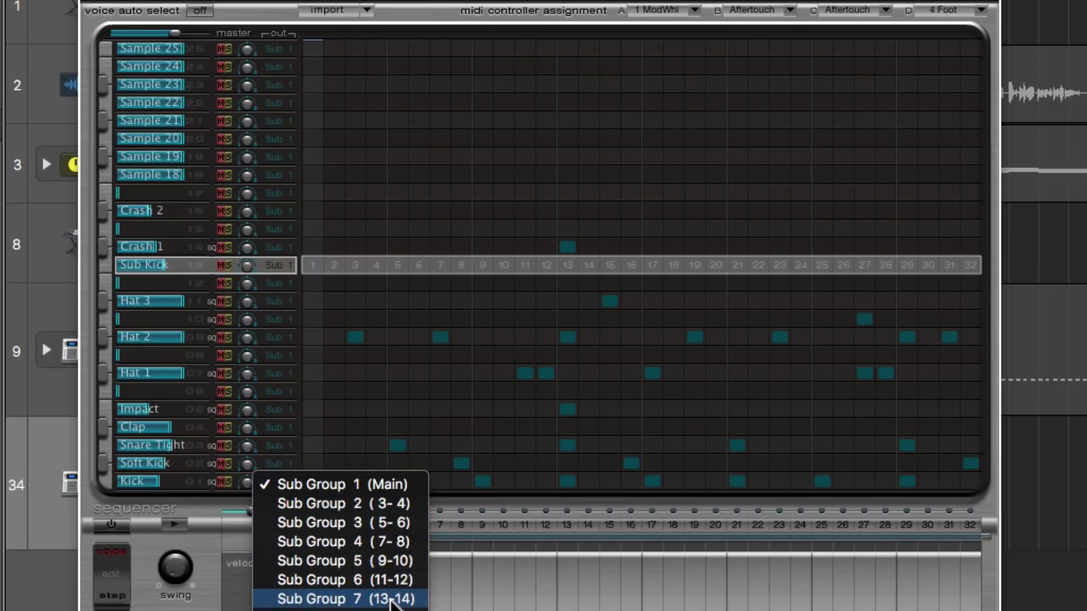
pyautogui.click(391, 485)
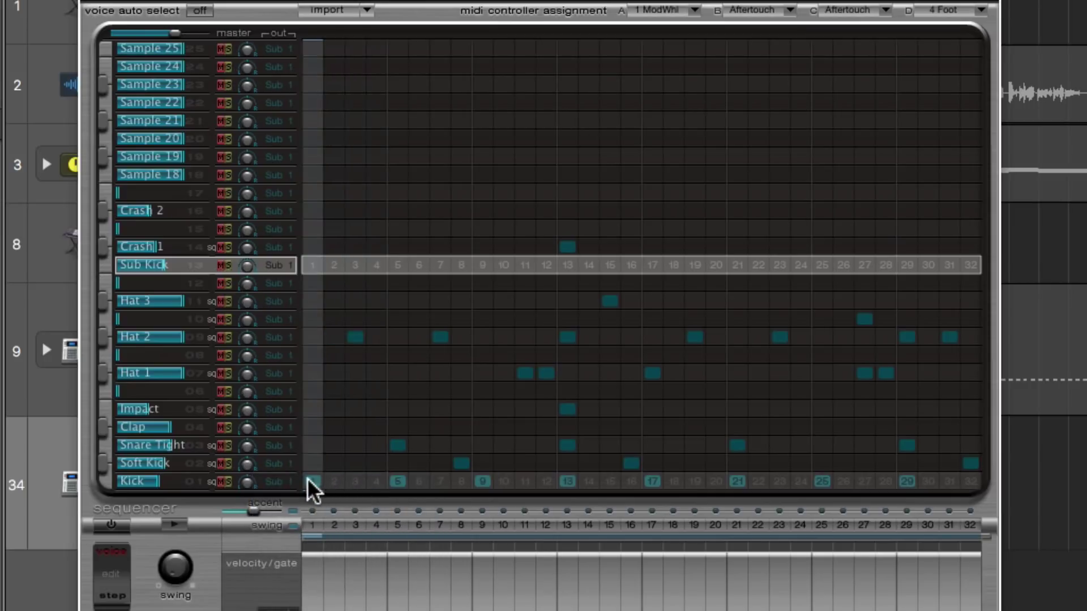
pyautogui.click(272, 462)
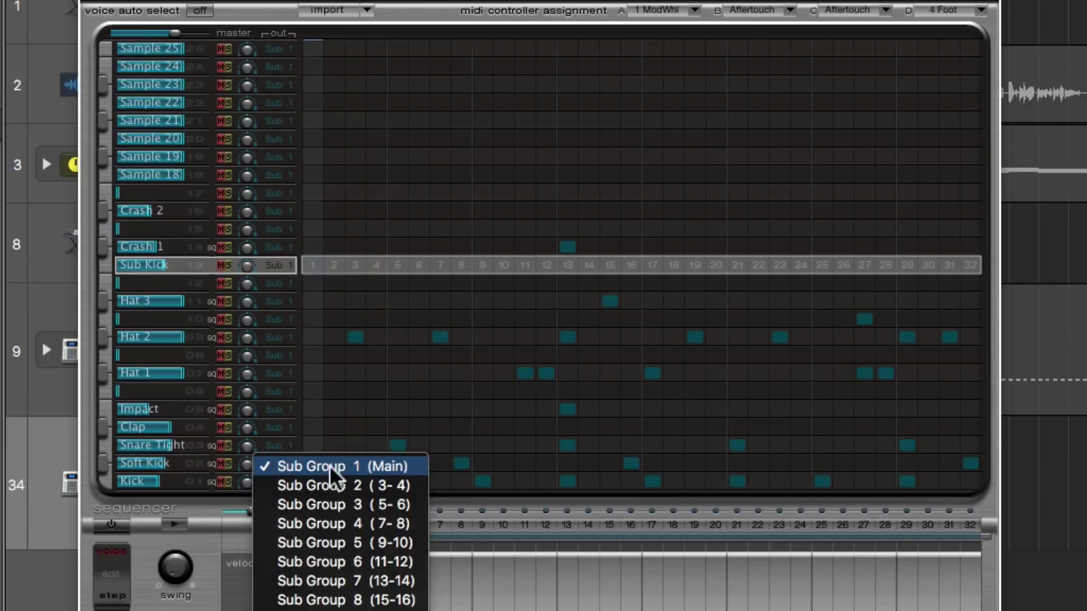
pyautogui.click(352, 467)
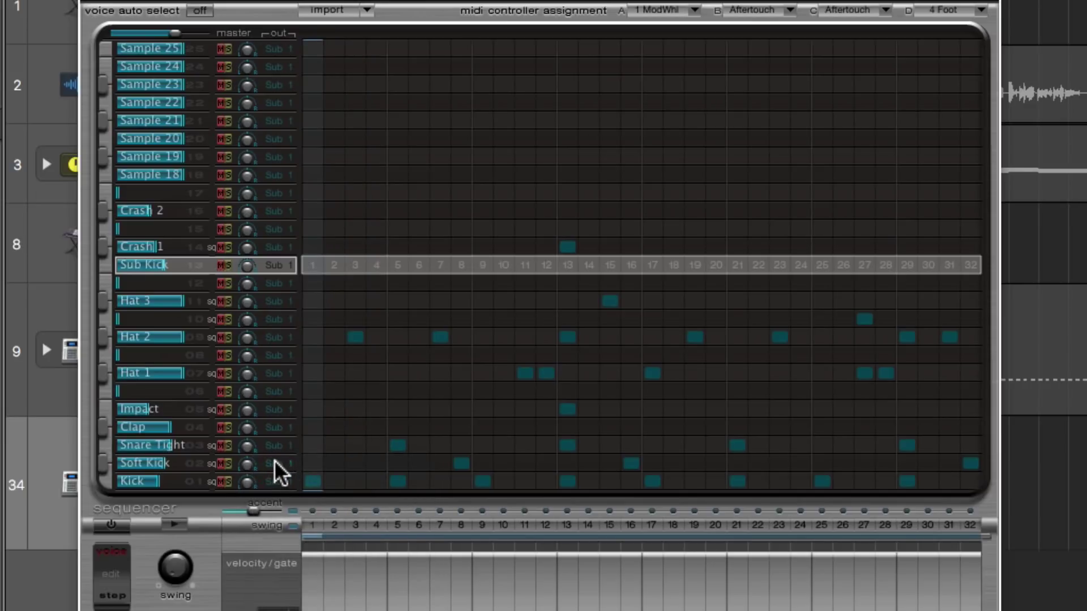
pyautogui.click(271, 262)
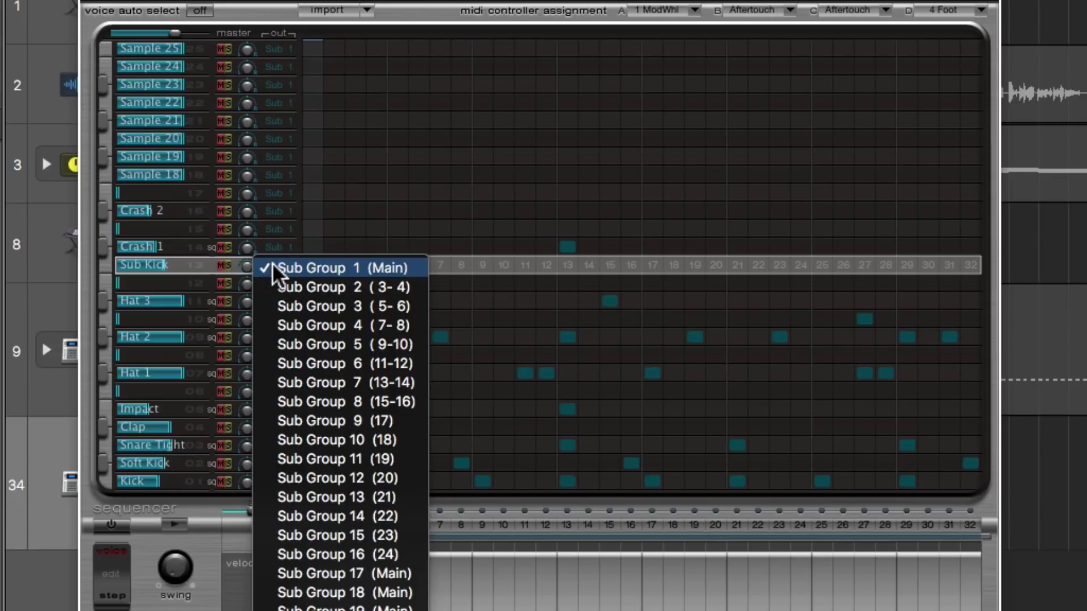
pyautogui.click(371, 267)
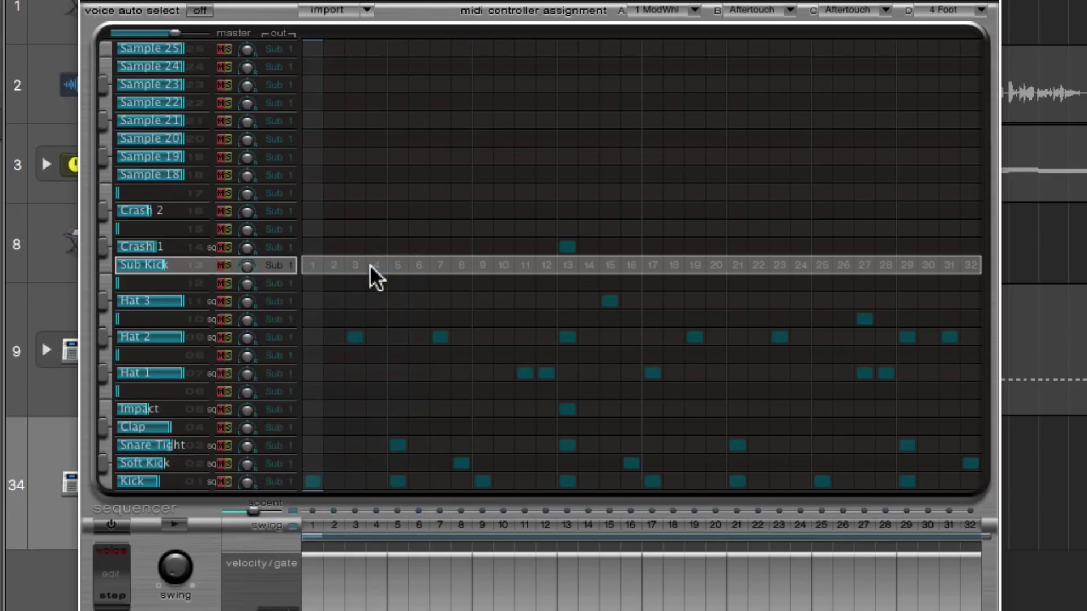
# Step: Route the Snare Tight, Clap and Impact voices to Sub Group 2 (3-4)
pyautogui.click(277, 443)
pyautogui.click(328, 466)
pyautogui.click(273, 428)
pyautogui.click(289, 444)
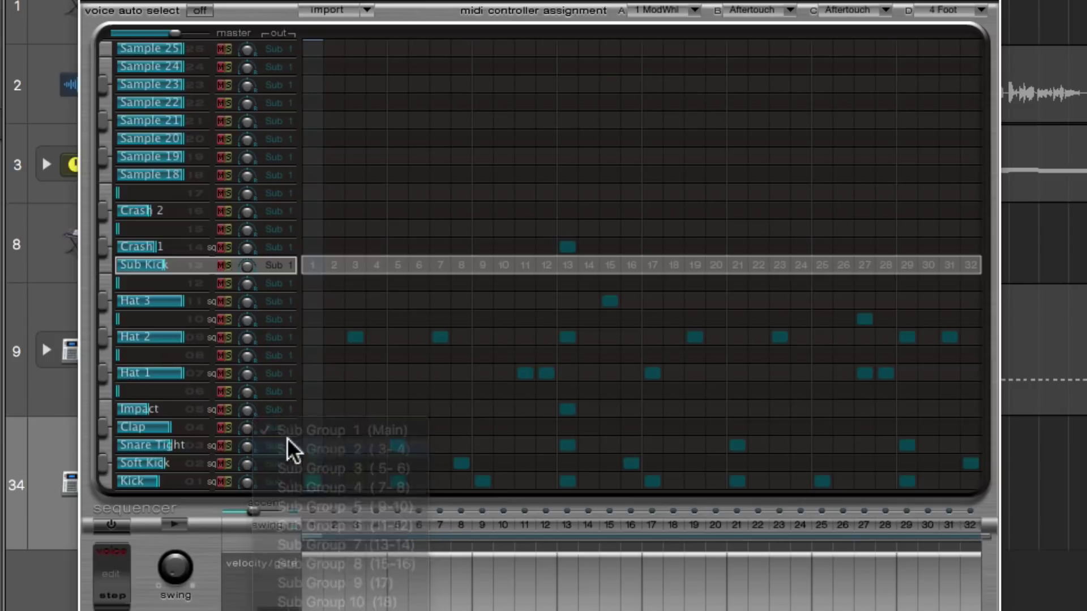
pyautogui.click(280, 409)
pyautogui.click(315, 429)
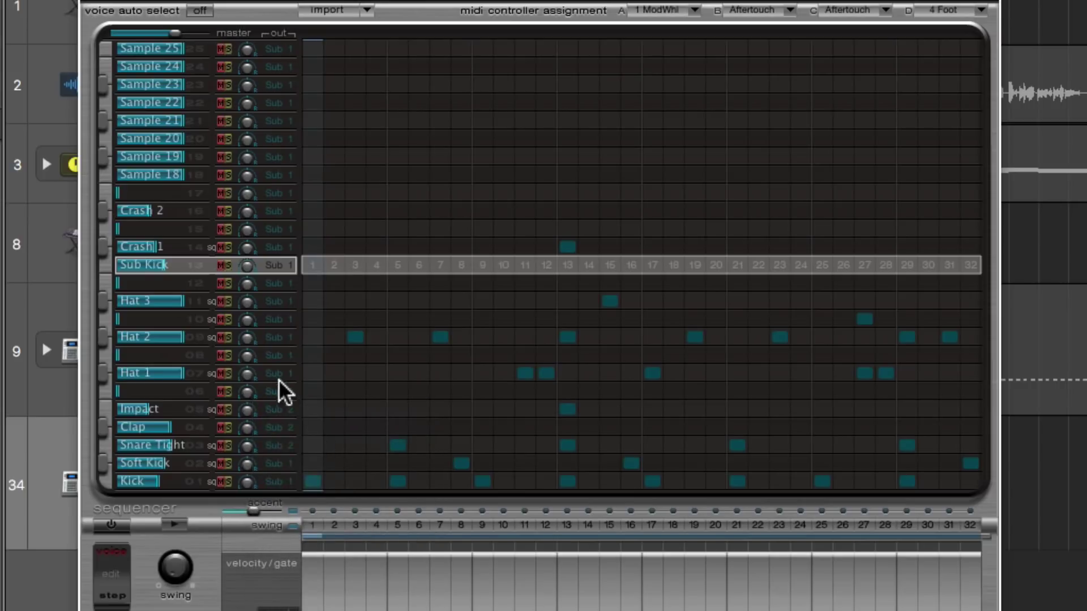
# Step: Route the Hat 1, Hat 2 and Hat 3 voices to Sub Group 3 (5-6)
pyautogui.click(275, 374)
pyautogui.click(300, 413)
pyautogui.click(278, 338)
pyautogui.click(318, 351)
pyautogui.click(283, 303)
pyautogui.click(324, 338)
# Step: Route the Crash 1 and Crash 2 voices to Sub Group 4 (7-8) and close the Ultrabeat window
pyautogui.click(274, 248)
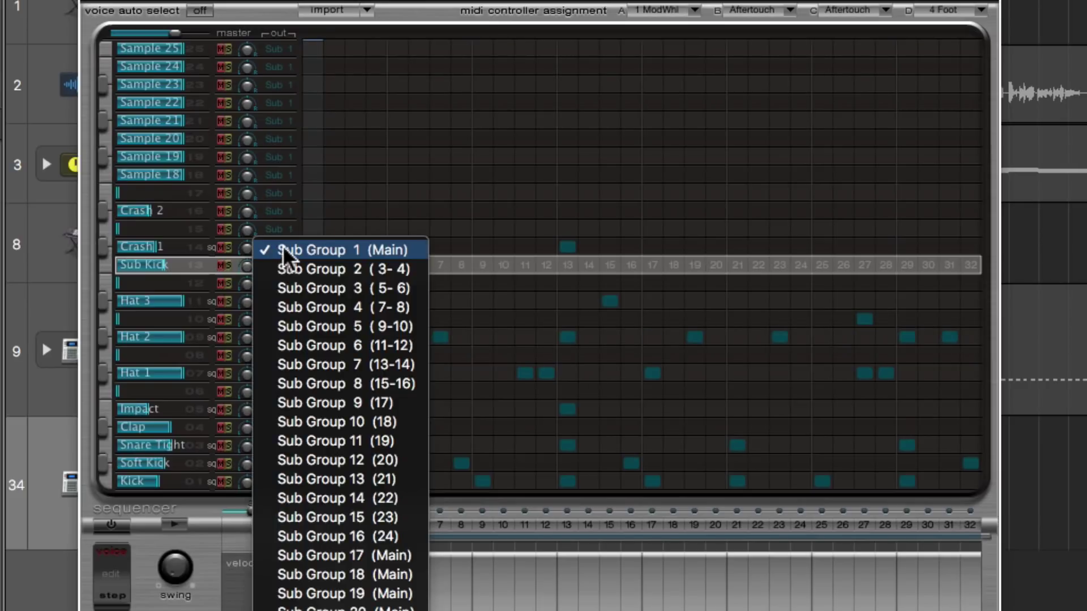
pyautogui.click(359, 307)
pyautogui.click(276, 212)
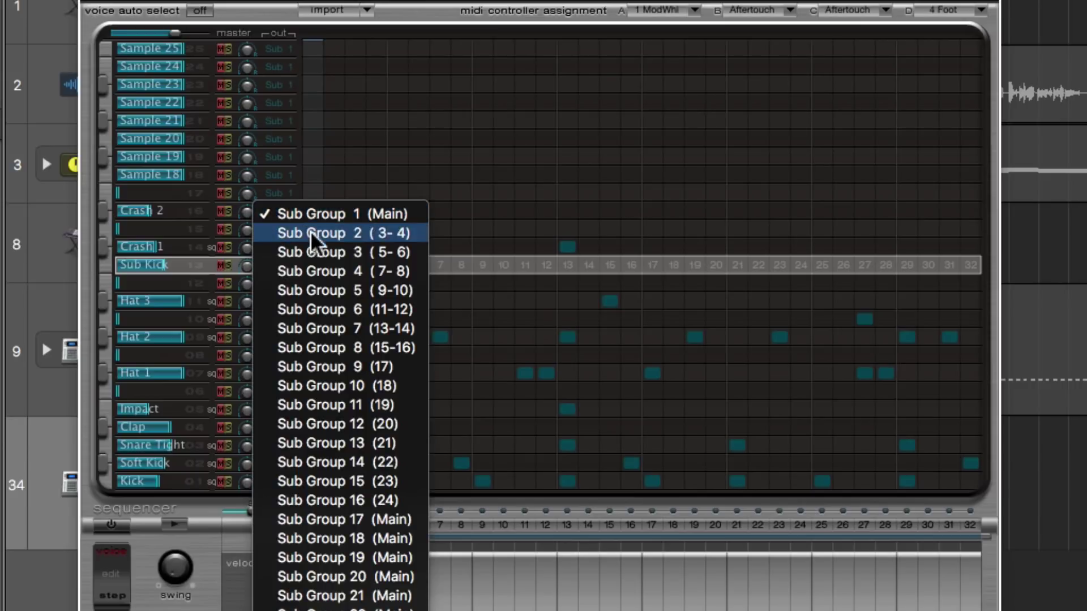
pyautogui.click(325, 273)
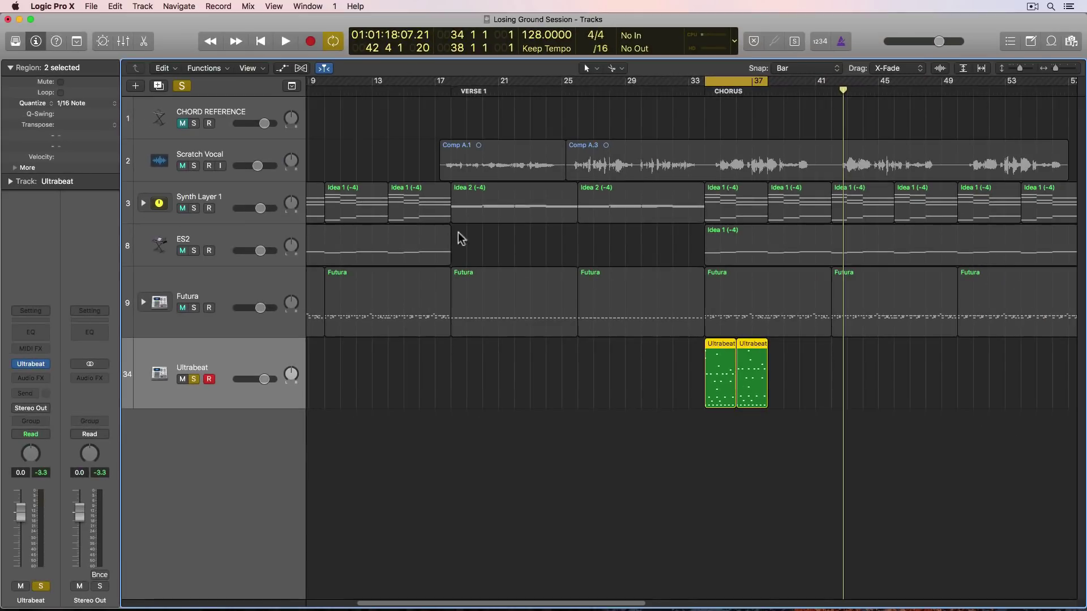
# Step: Open the mixer beneath the arrangement and enlarge it to show the channel strips with their inputs and effects
pyautogui.click(793, 437)
pyautogui.press('super+Right')
pyautogui.press('super+Right')
pyautogui.press('super+Right')
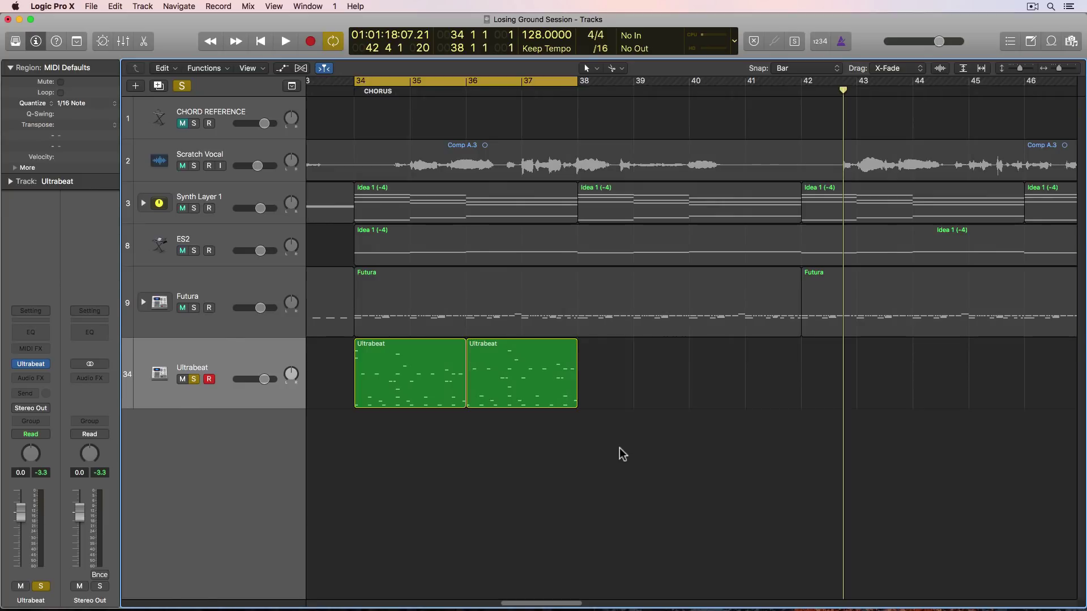
pyautogui.press('x')
pyautogui.scroll(-5, 554, 301)
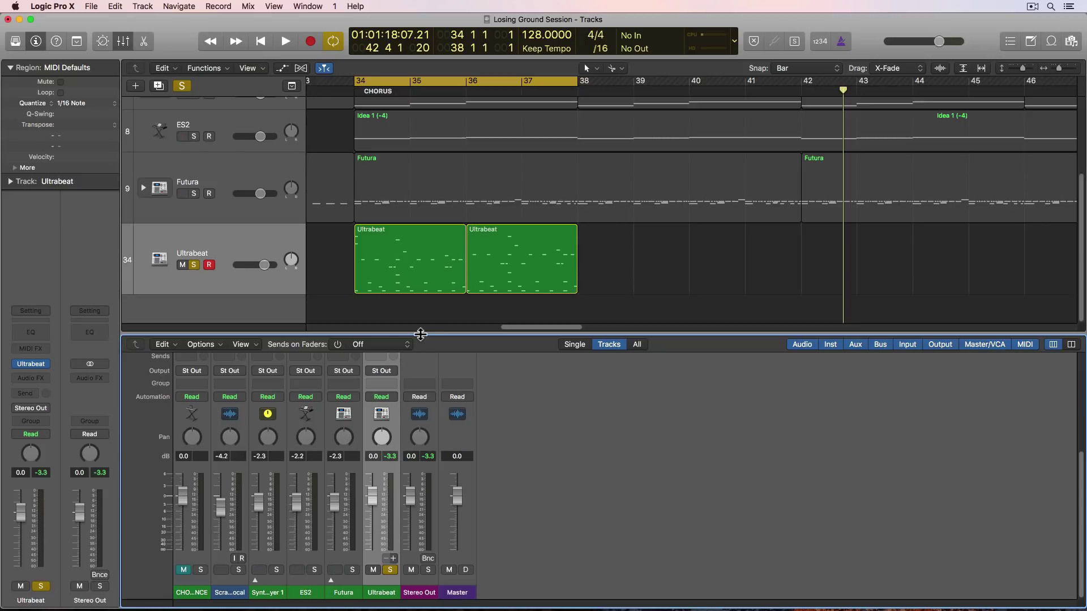
pyautogui.moveTo(421, 334); pyautogui.dragTo(421, 229)
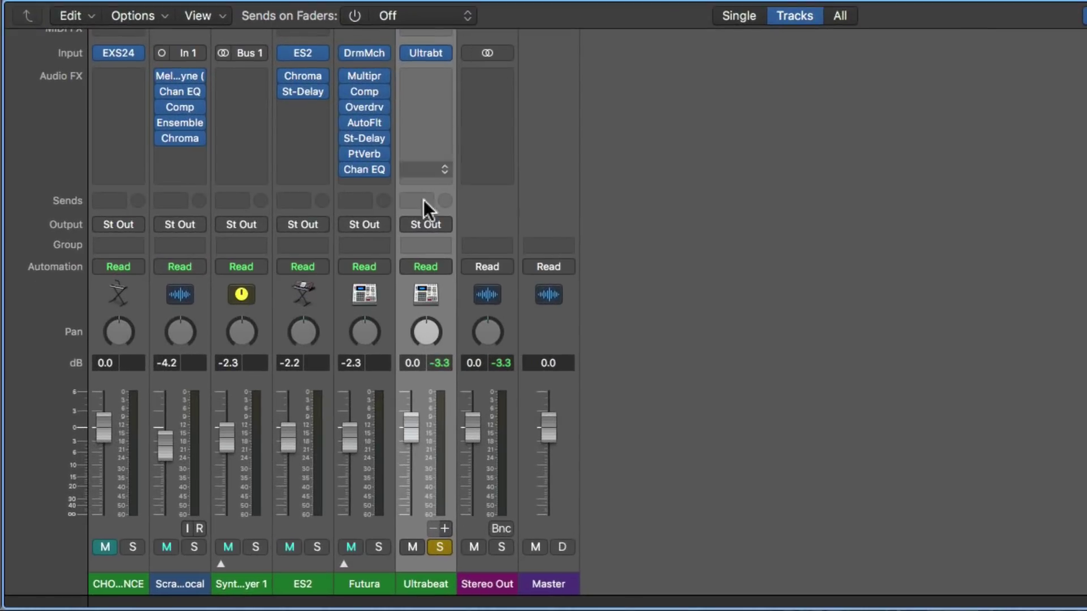
# Step: Add three aux channels to the Ultrabeat channel strip for its outputs 3-4, 5-6 and 7-8
pyautogui.click(445, 529)
pyautogui.click(444, 528)
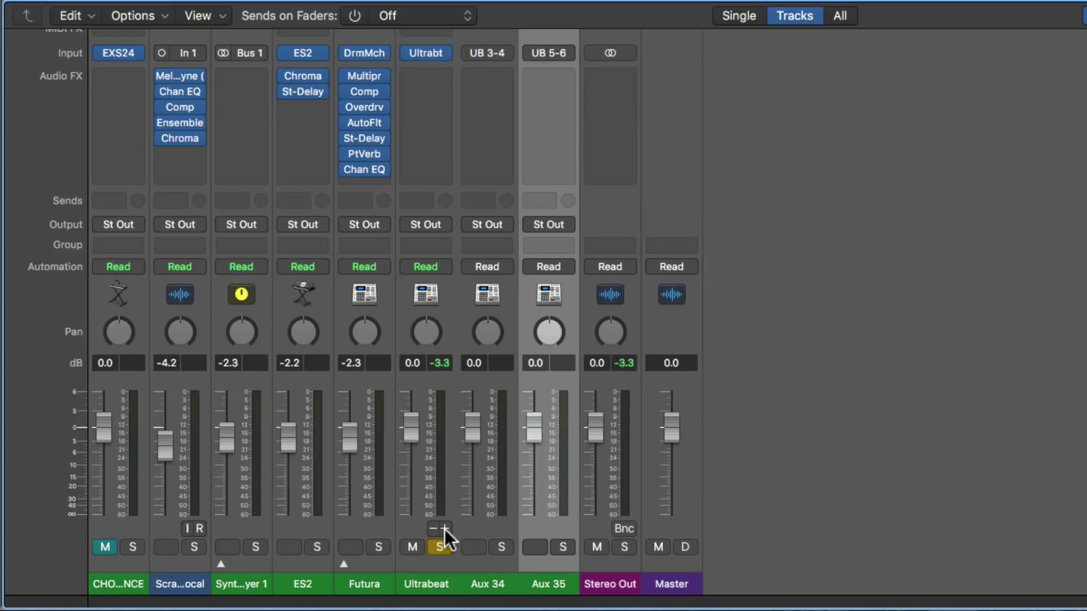
pyautogui.click(445, 529)
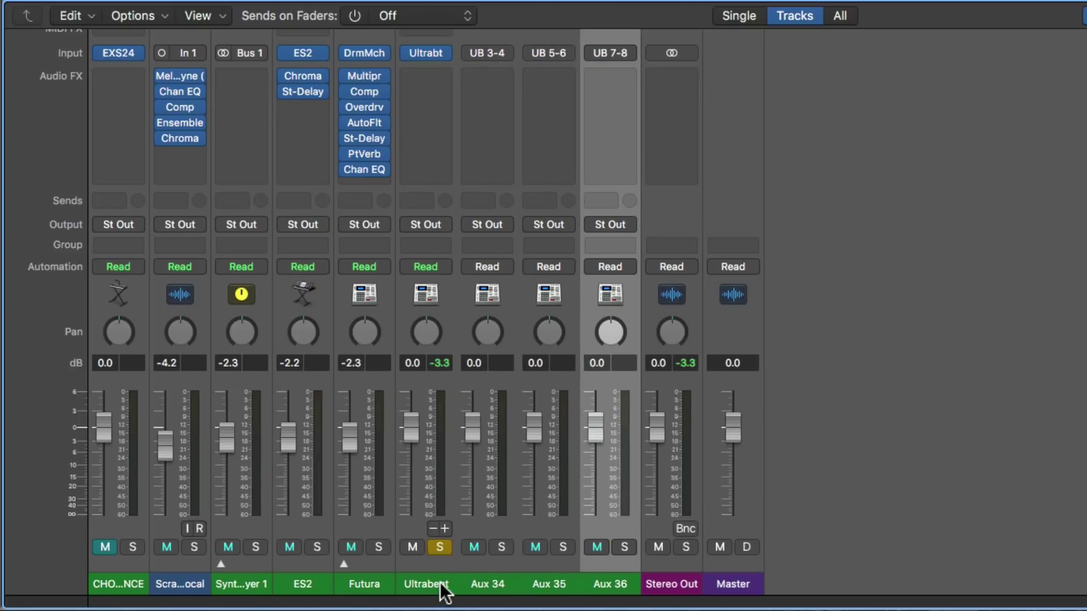
# Step: Go through the Ultrabeat channel and its three aux channels in the mixer, selecting each in turn
pyautogui.click(445, 589)
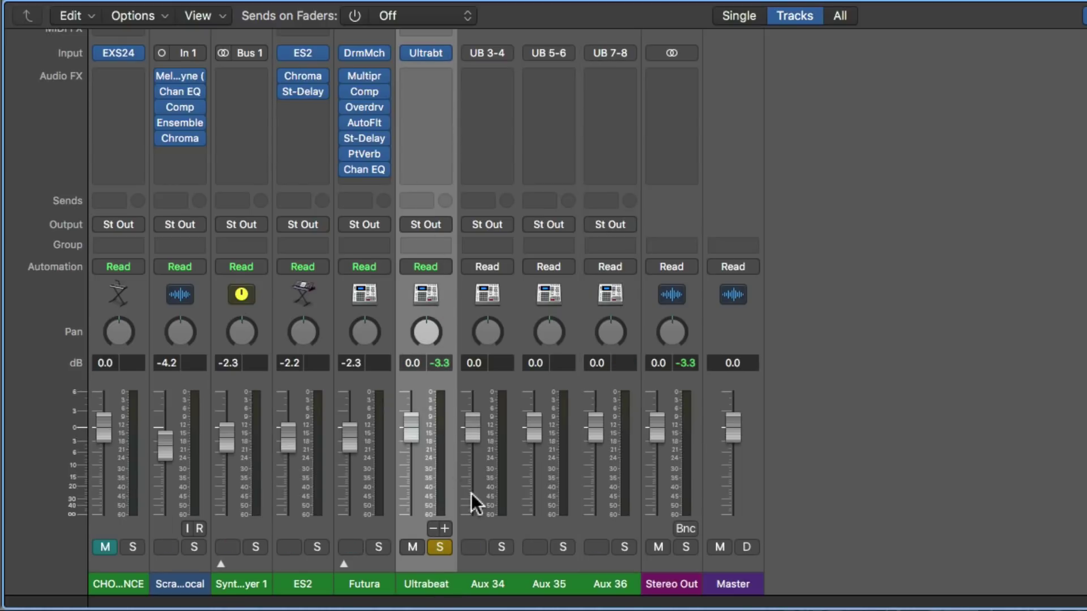
pyautogui.click(501, 578)
pyautogui.click(556, 577)
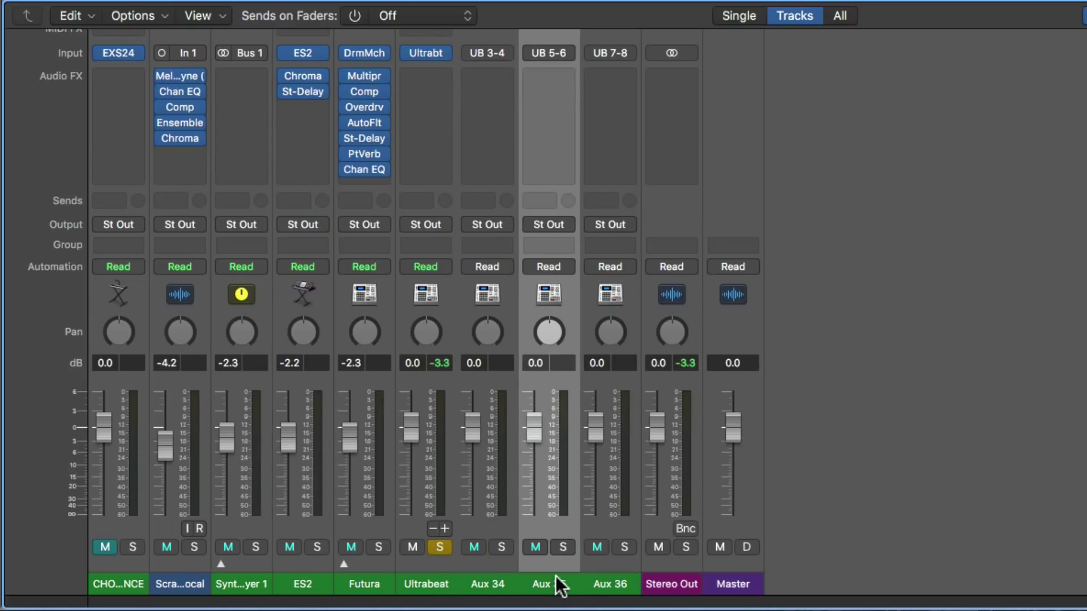
pyautogui.click(613, 586)
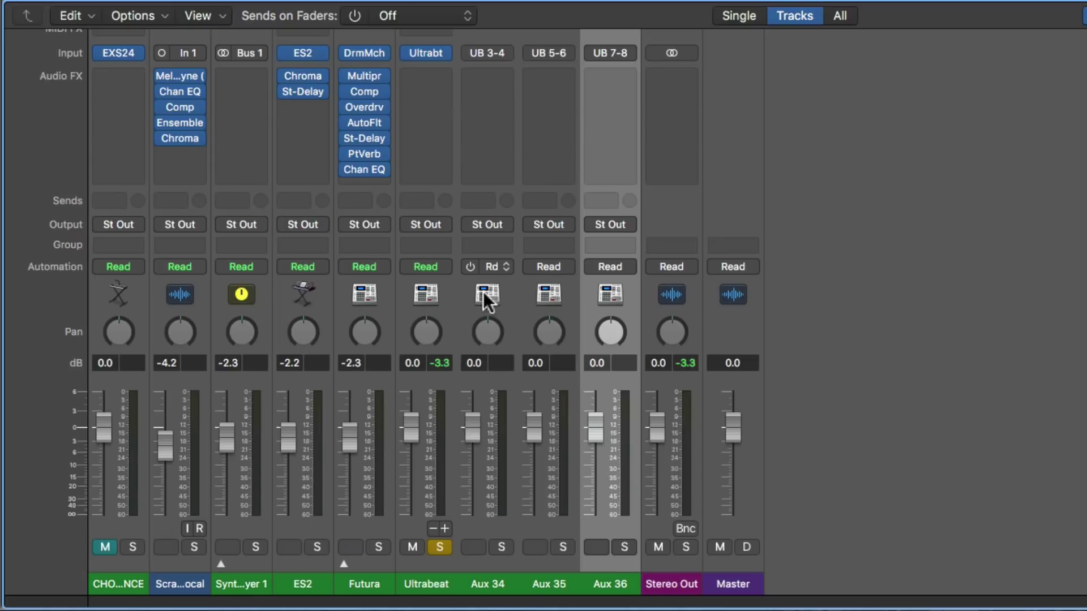
# Step: Rename the three Ultrabeat aux channels Snares (UB 3-4), HHs (UB 5-6) and Cymbals (UB 7-8)
pyautogui.doubleClick(433, 584)
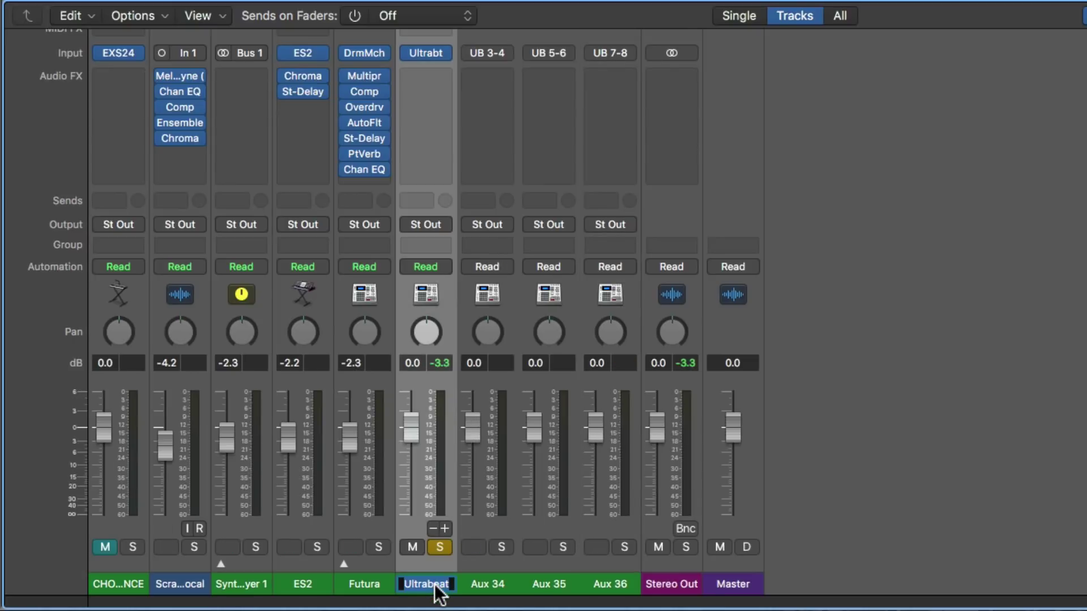
pyautogui.doubleClick(487, 586)
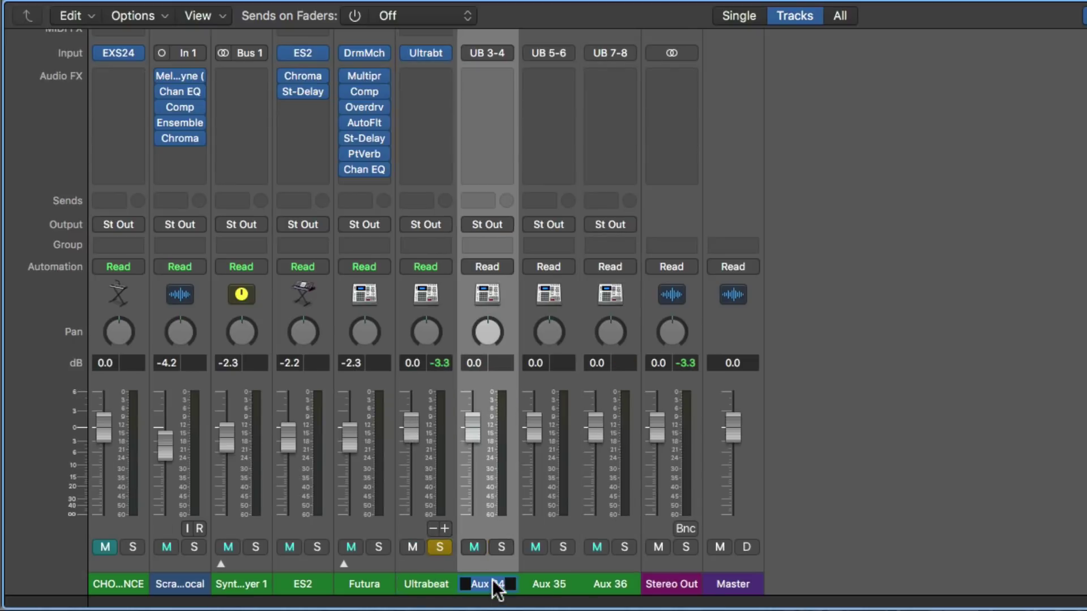
pyautogui.write('Snares')
pyautogui.press('Tab')
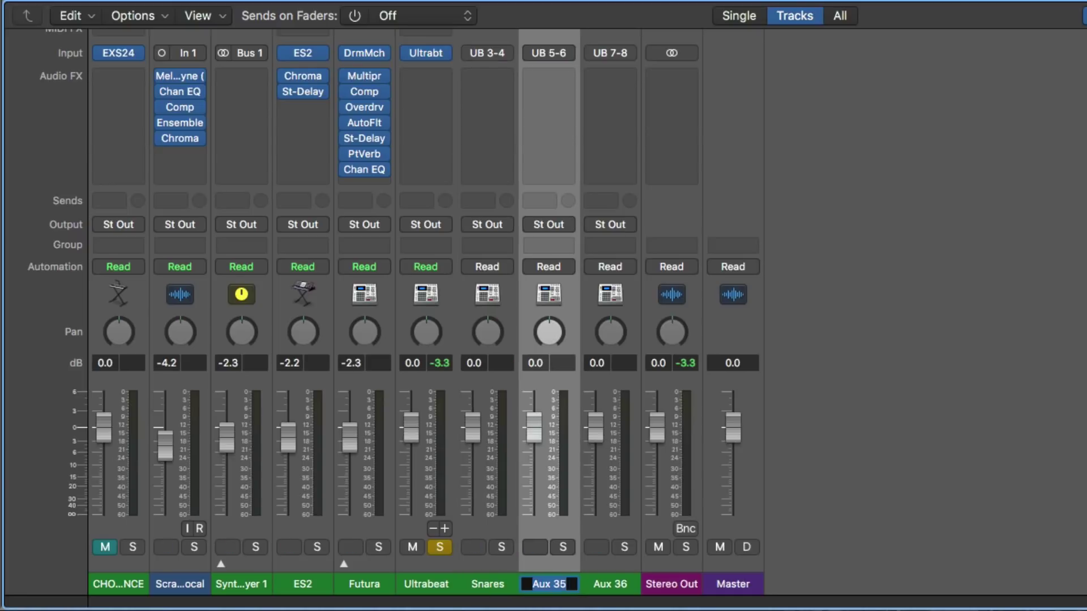
pyautogui.write('HHs')
pyautogui.press('Tab')
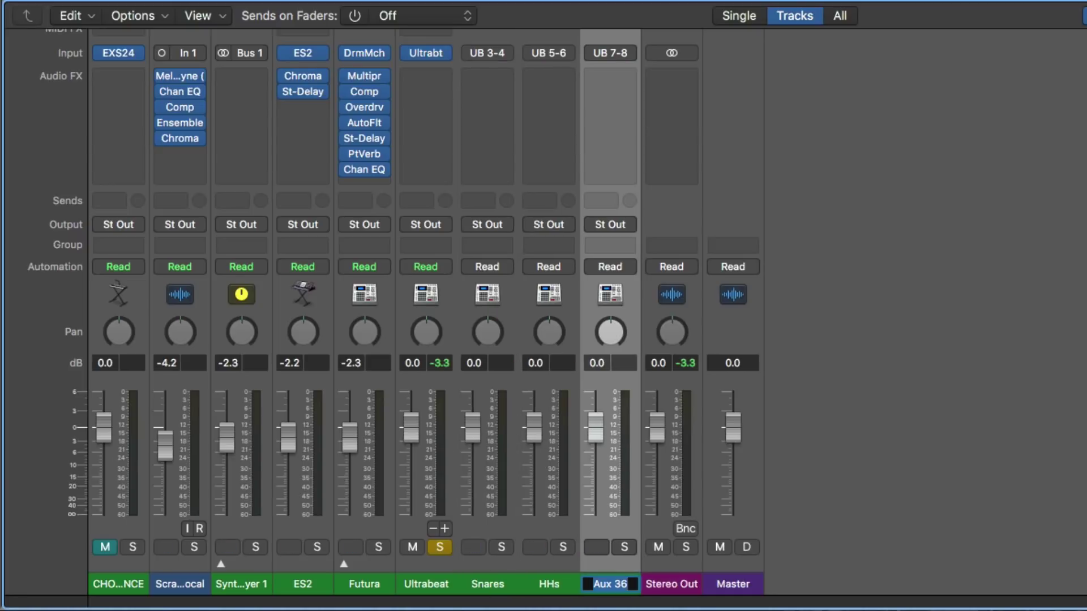
pyautogui.write('Cymbals')
pyautogui.click(475, 589)
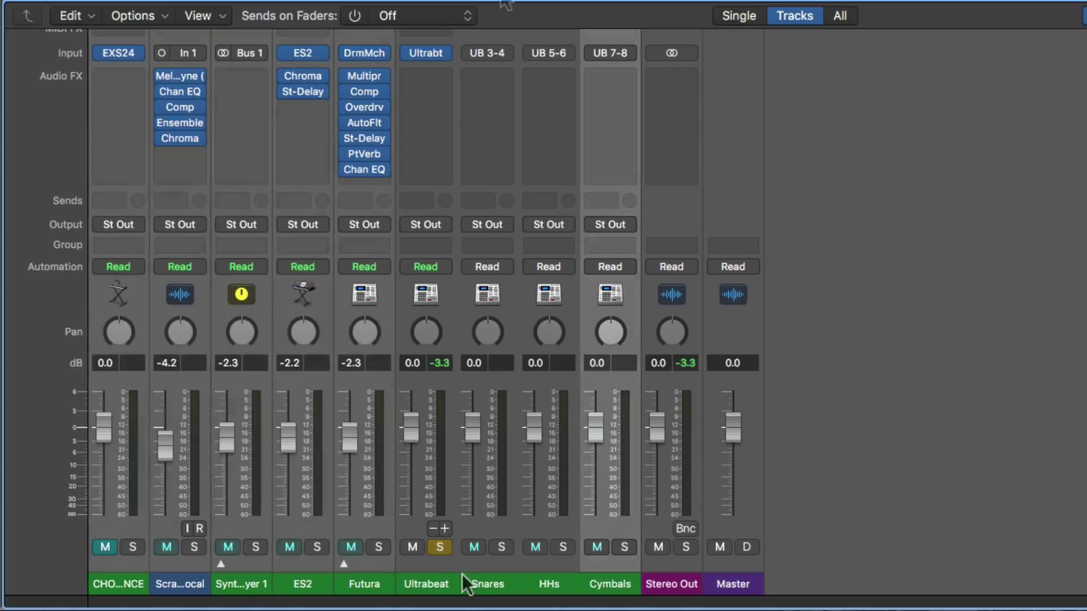
# Step: Play the loop and lower the Snares fader to -0.9 dB and the Ultrabeat fader to -0.8 dB
pyautogui.press('space')
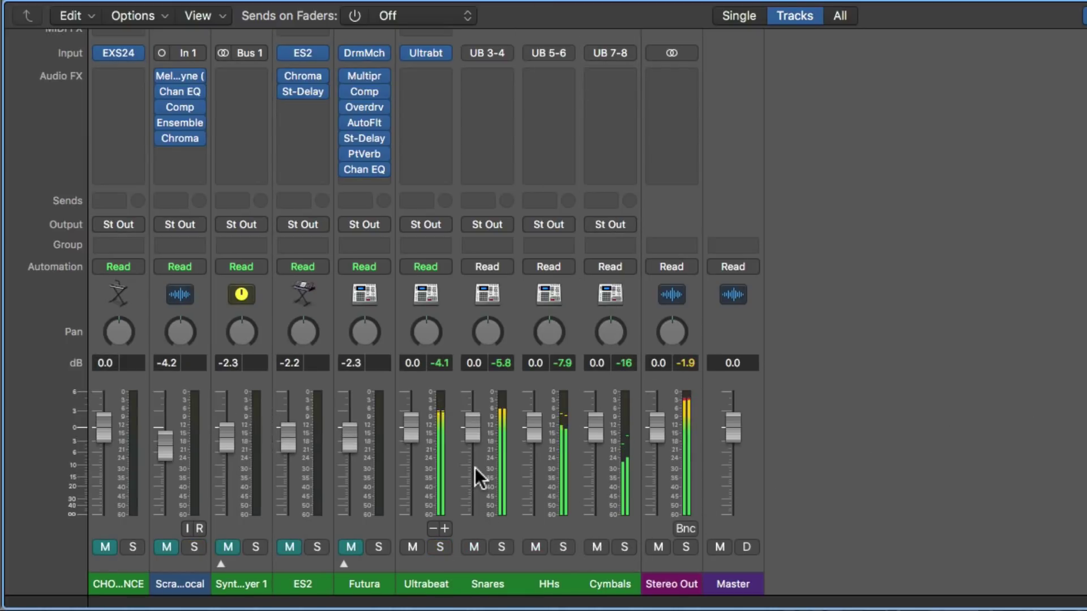
pyautogui.moveTo(470, 438); pyautogui.dragTo(469, 441)
pyautogui.moveTo(412, 424); pyautogui.dragTo(411, 431)
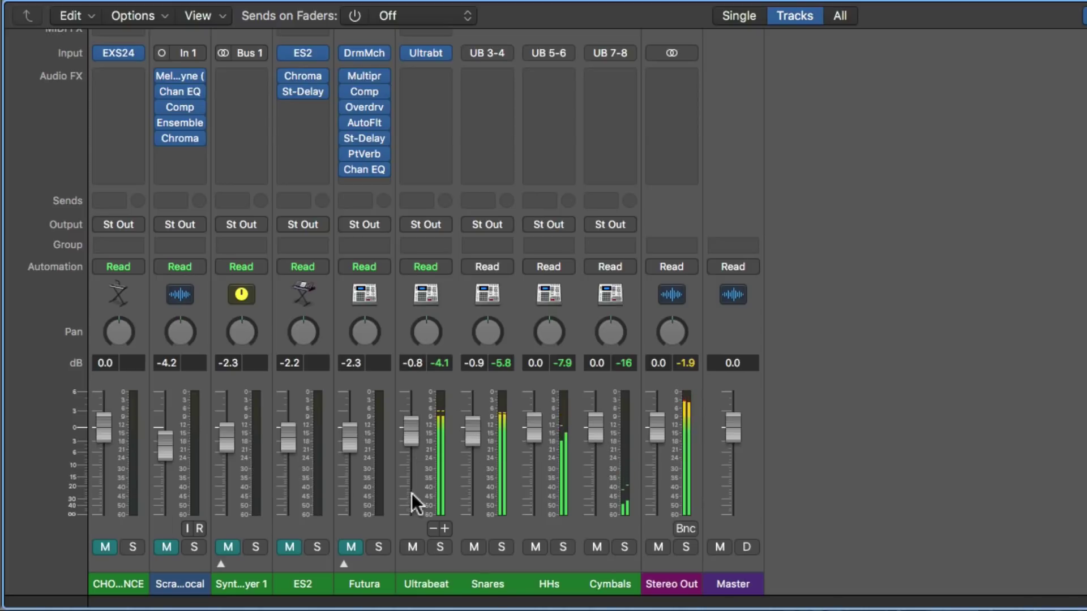
# Step: Solo the Ultrabeat, Snares, HHs and Cymbals channels one after another to hear each output on its own
pyautogui.click(441, 547)
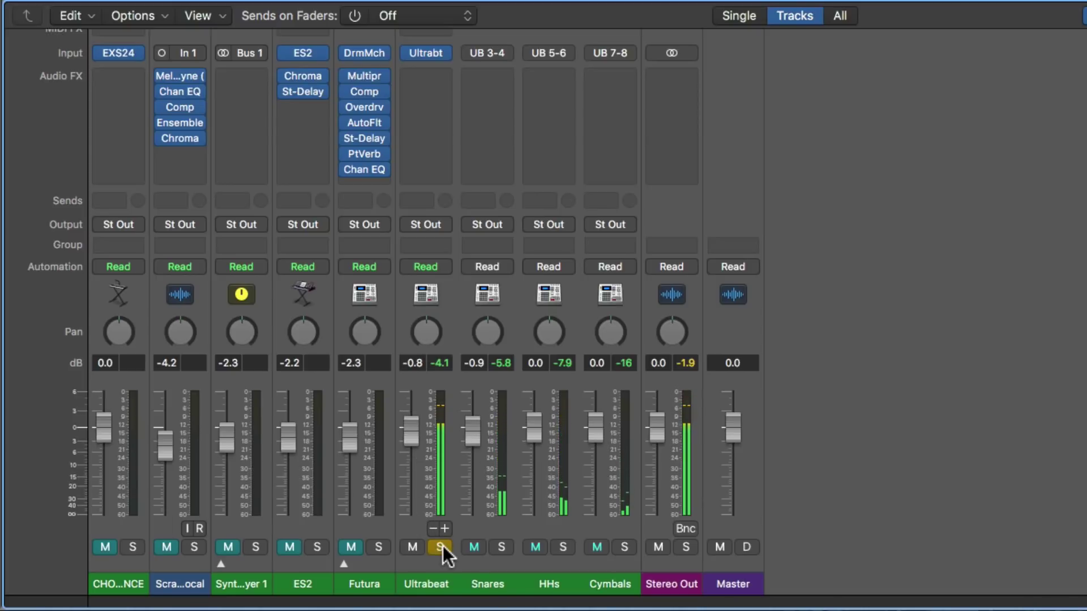
pyautogui.click(441, 547)
pyautogui.click(501, 548)
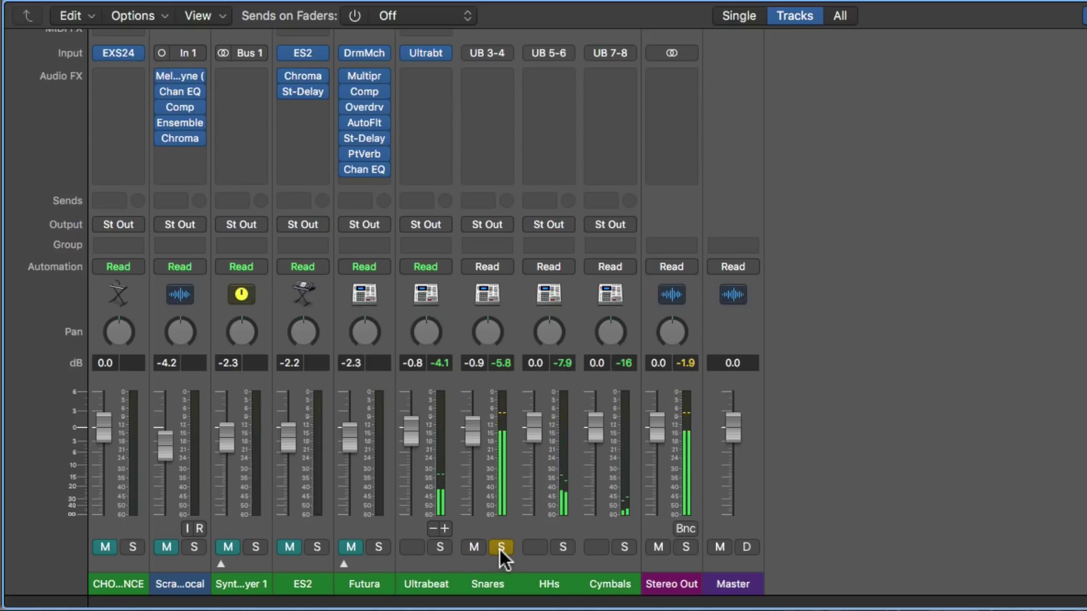
pyautogui.click(500, 548)
pyautogui.click(559, 547)
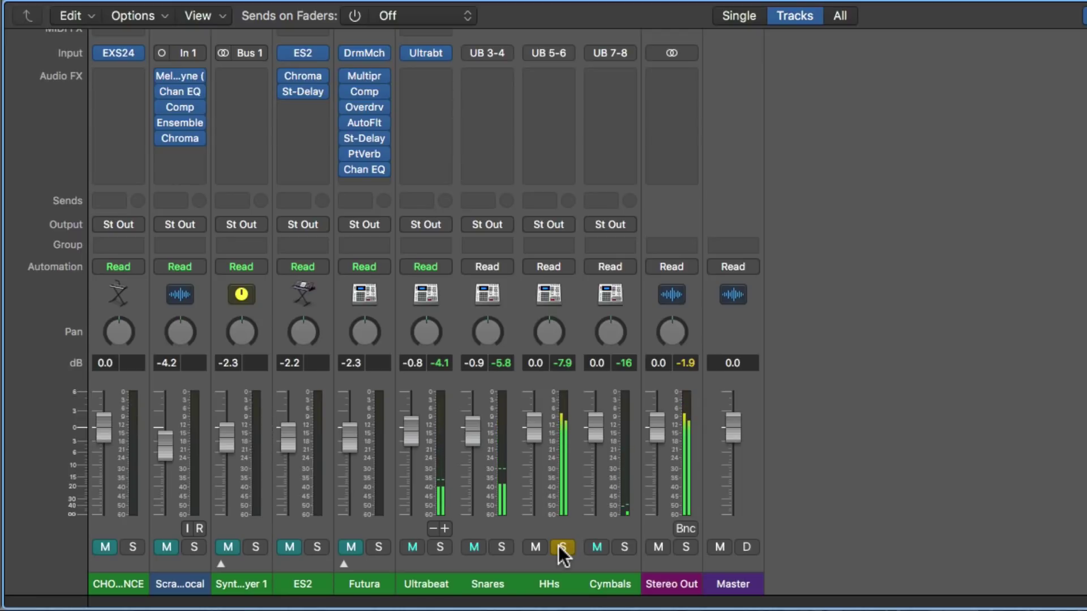
pyautogui.click(559, 547)
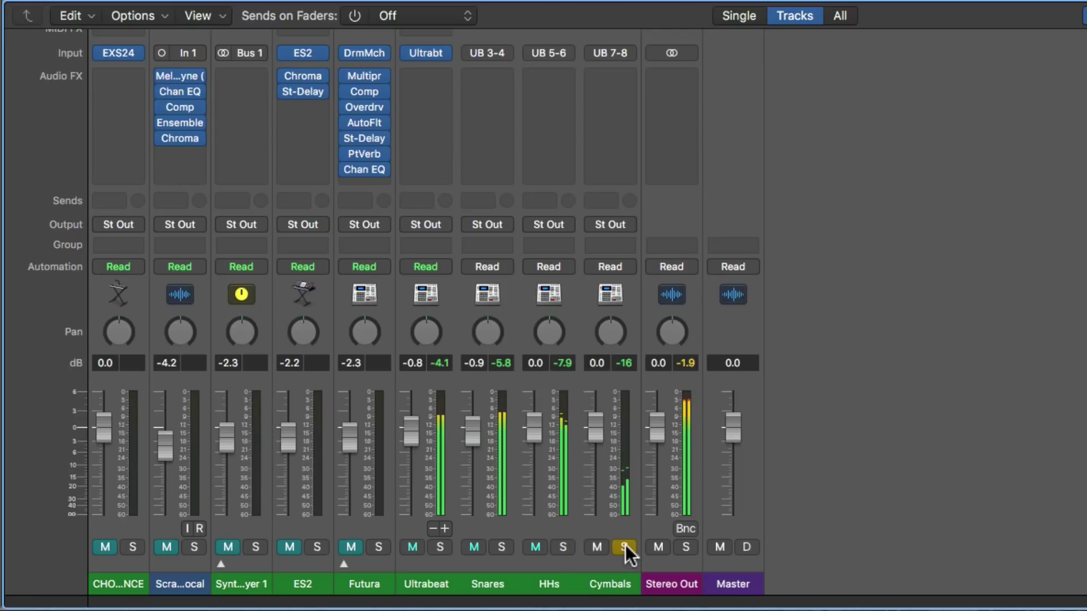
pyautogui.click(625, 546)
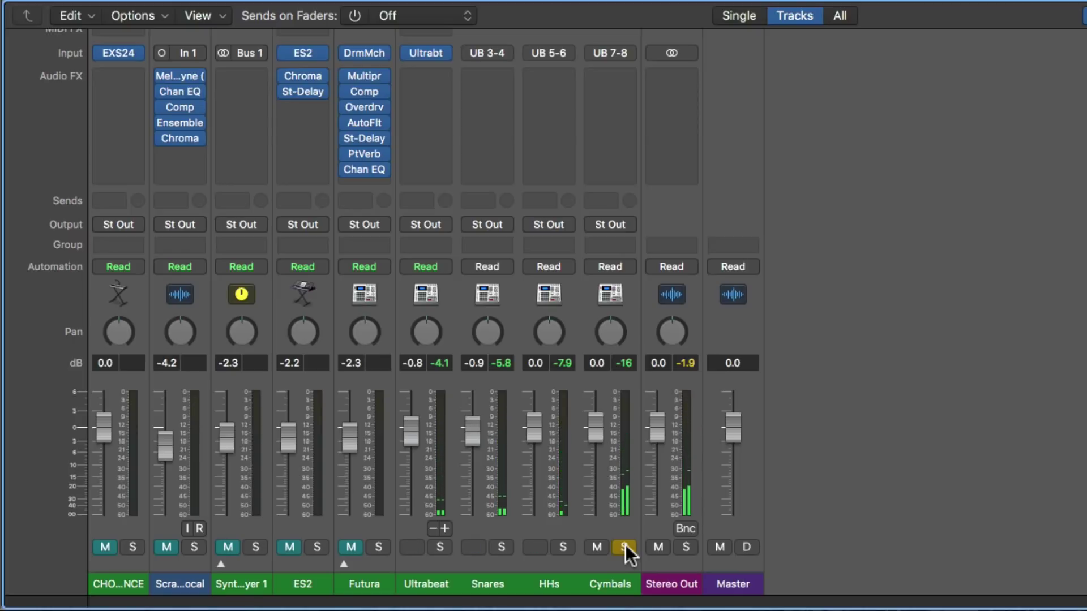
pyautogui.click(625, 545)
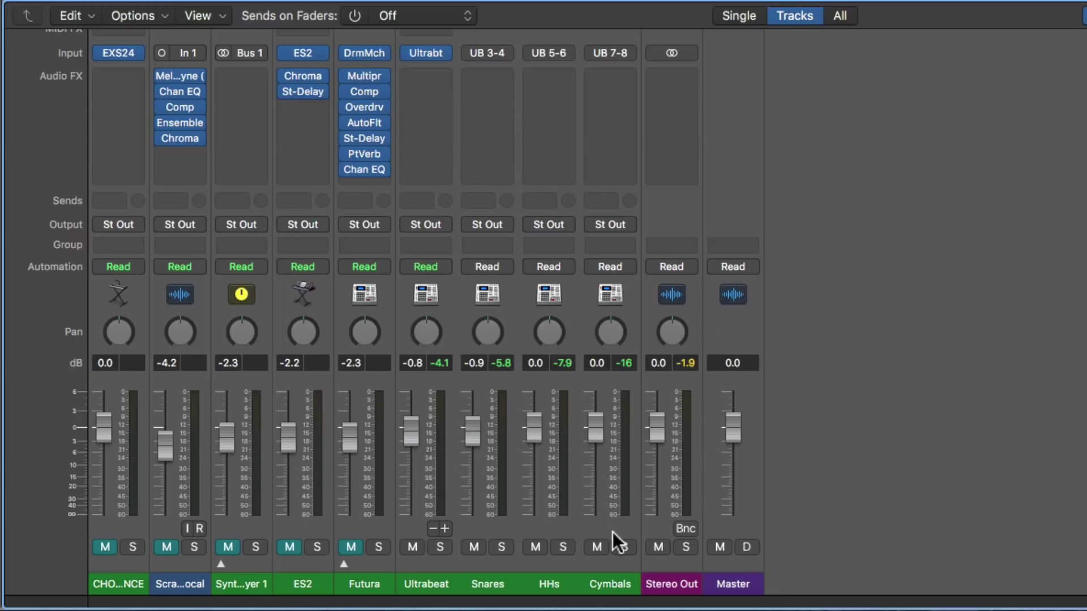
# Step: Solo the Cymbals channel and insert a Channel EQ in its first audio effect slot
pyautogui.click(624, 547)
pyautogui.click(614, 77)
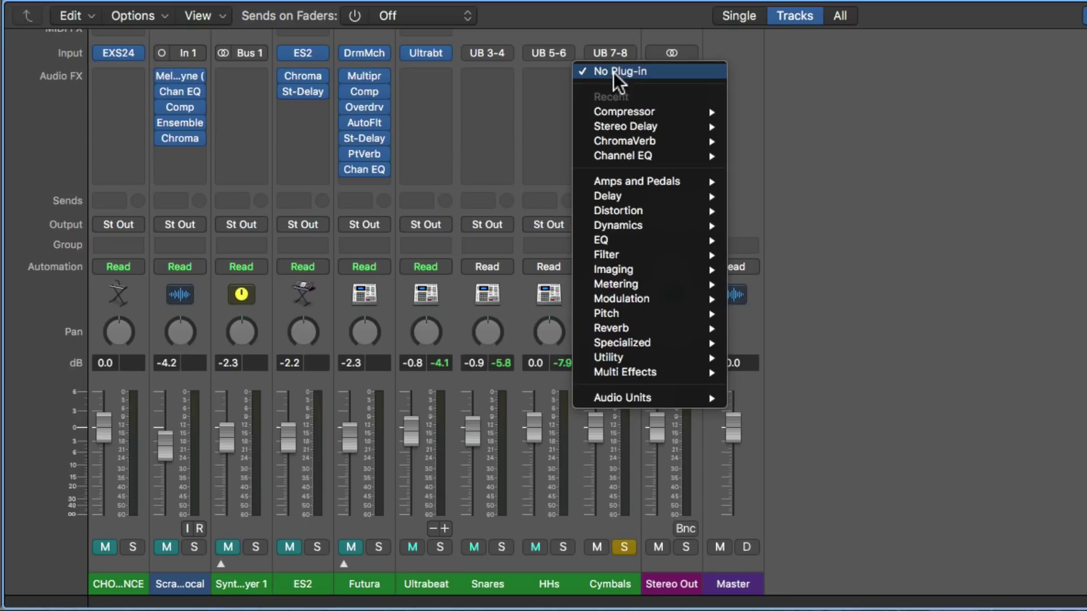
pyautogui.moveTo(652, 150)
pyautogui.click(781, 154)
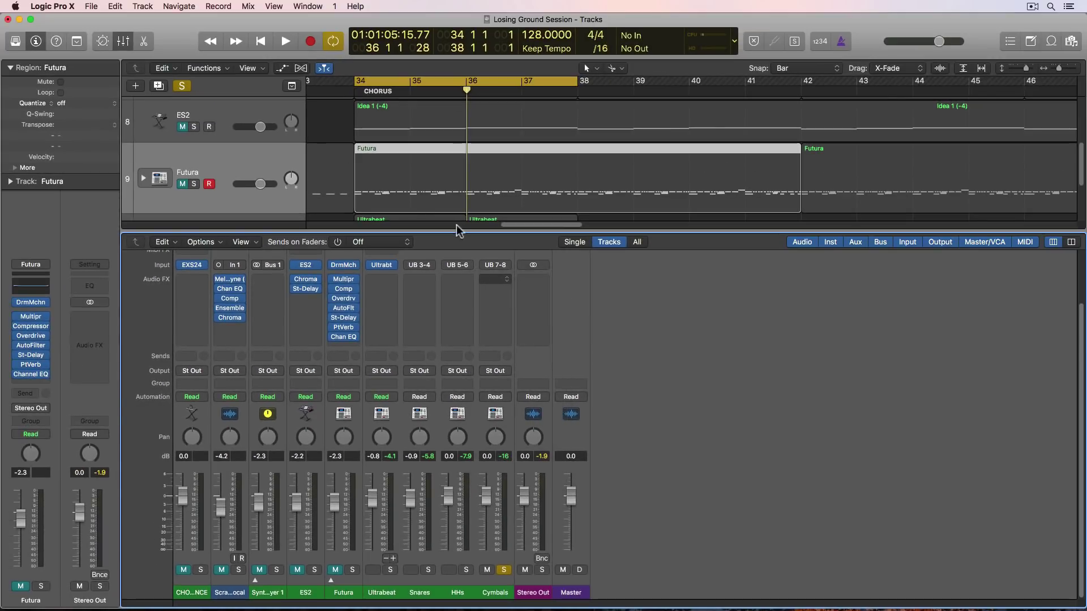
# Step: Shape the cymbals' EQ with a 148 Hz low cut (Q 0.16) and a +6.0 dB high shelf at 5700 Hz (Q 0.45), and close it
pyautogui.click(54, 88)
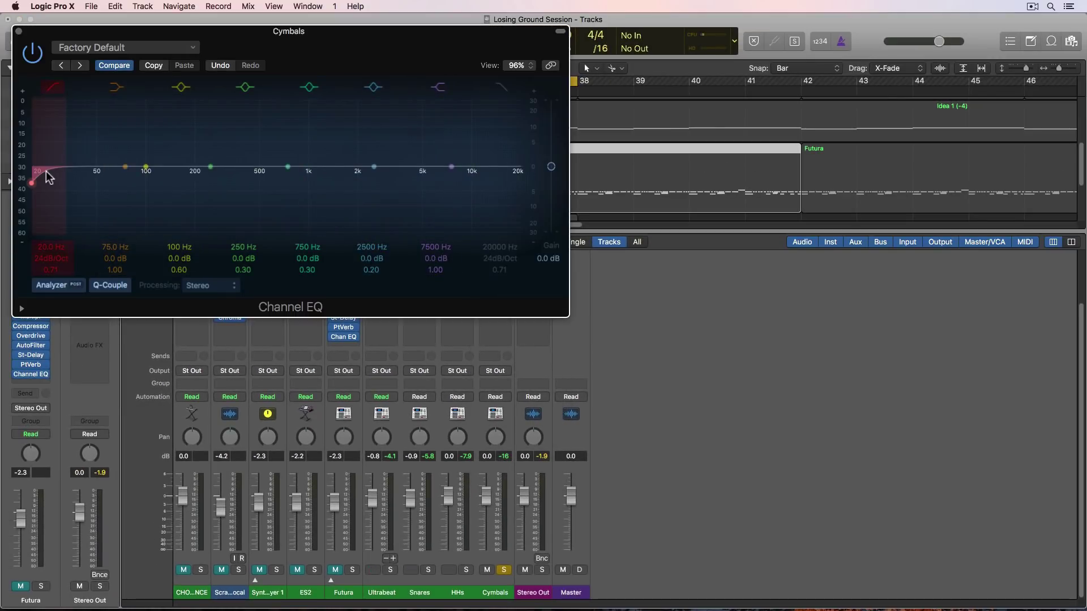
pyautogui.moveTo(31, 182); pyautogui.dragTo(186, 218)
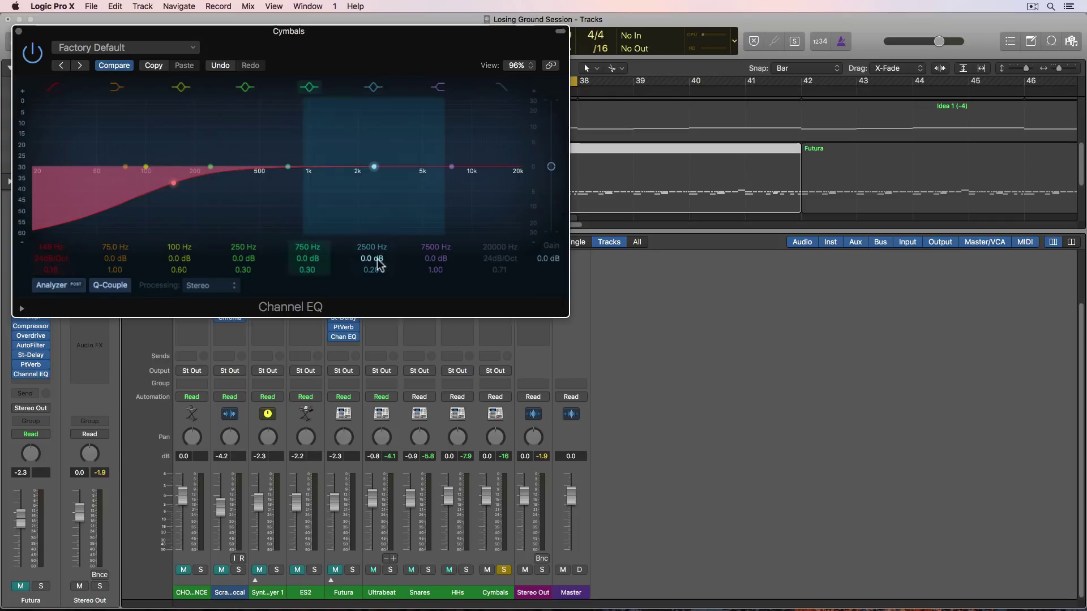
pyautogui.moveTo(437, 257)
pyautogui.mouseDown()
pyautogui.moveTo(437, 272)
pyautogui.moveTo(436, 261)
pyautogui.mouseUp()
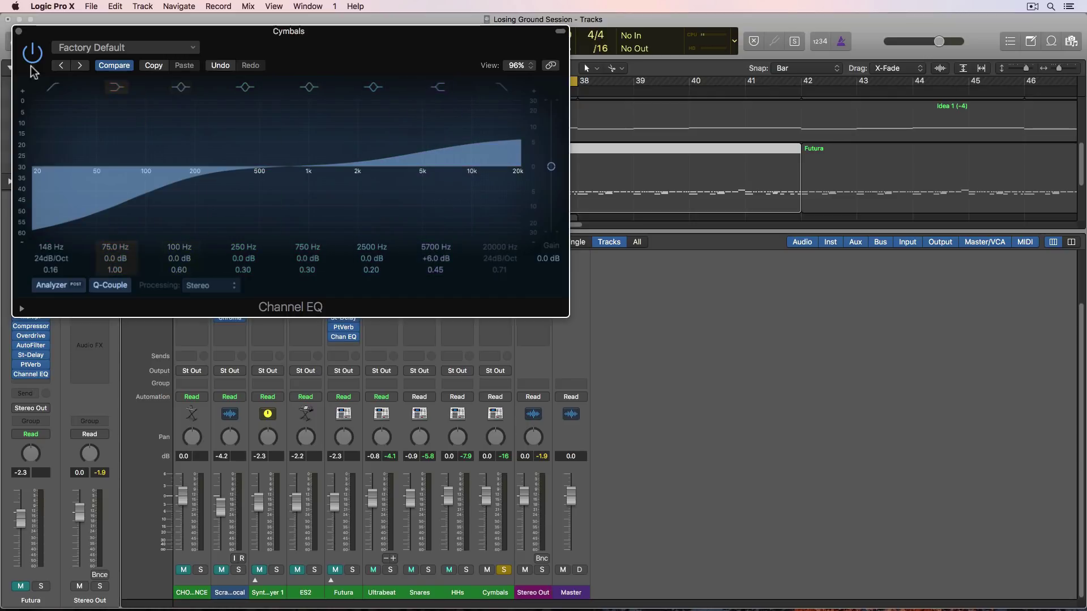
pyautogui.click(19, 32)
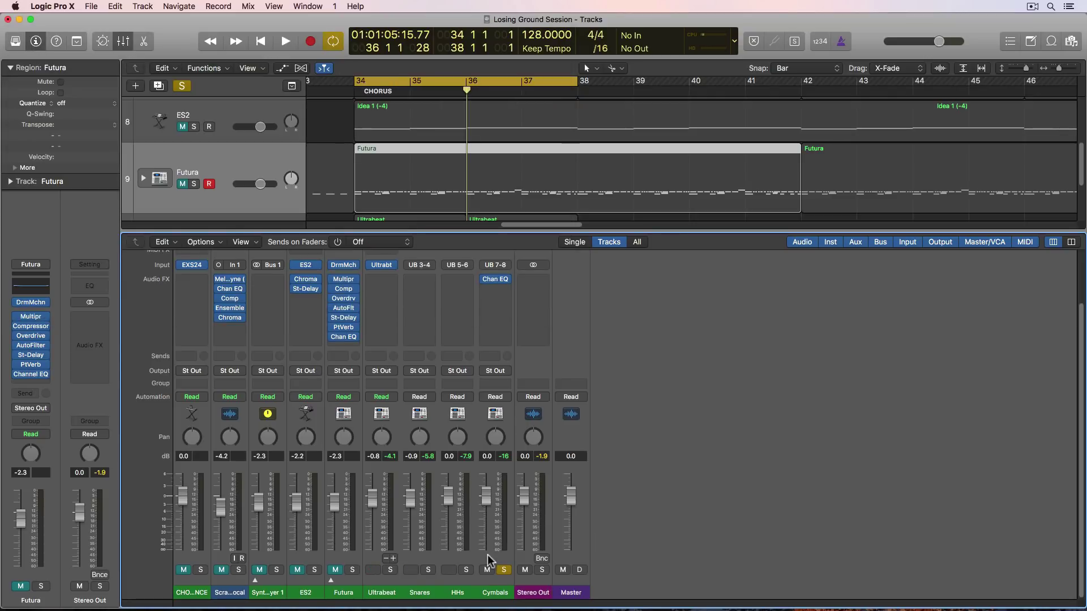
# Step: Unsolo the Cymbals channel, play the loop, and set the Cymbals fader to 0.3 dB and the HHs fader to -4.6 dB
pyautogui.click(503, 570)
pyautogui.press('space')
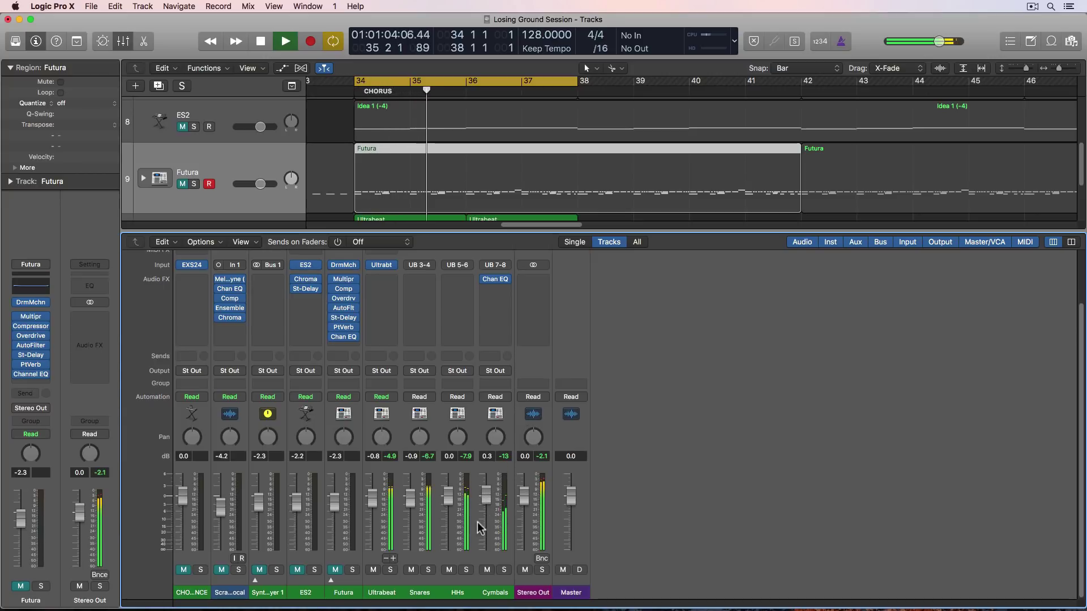
pyautogui.press('space')
pyautogui.moveTo(453, 501); pyautogui.dragTo(453, 514)
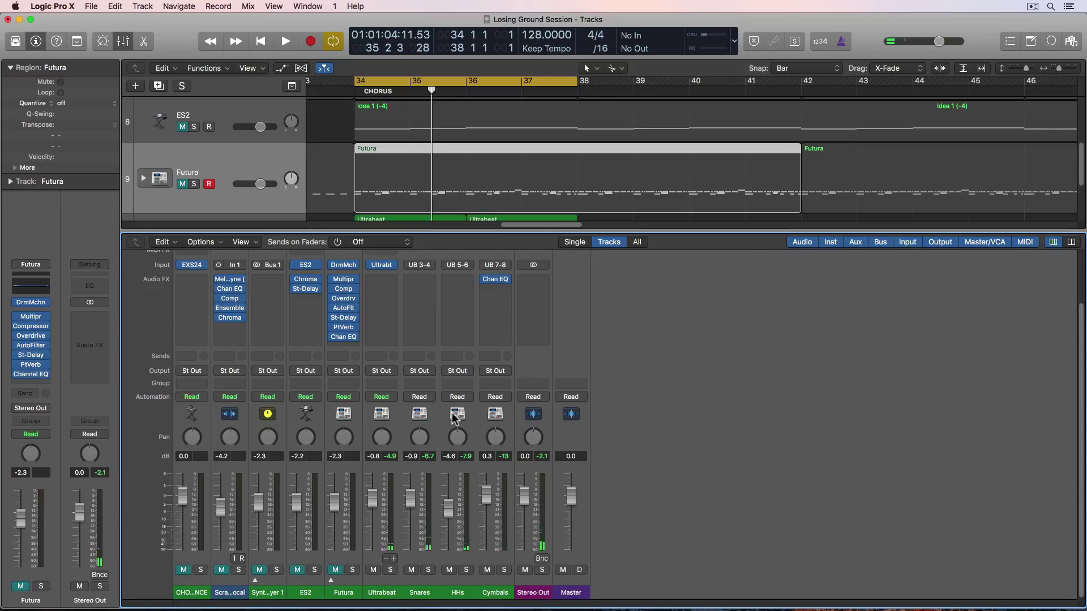
# Step: Insert a stereo Stereo Delay on the HHs channel with its default settings and close the plug-in window
pyautogui.click(457, 279)
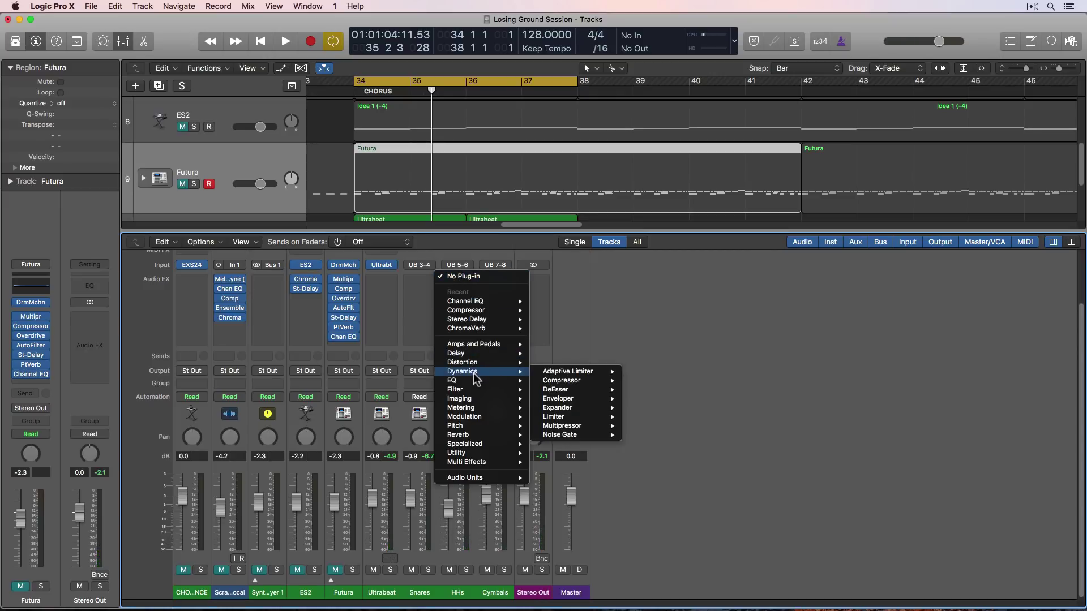
pyautogui.moveTo(475, 353)
pyautogui.moveTo(566, 381)
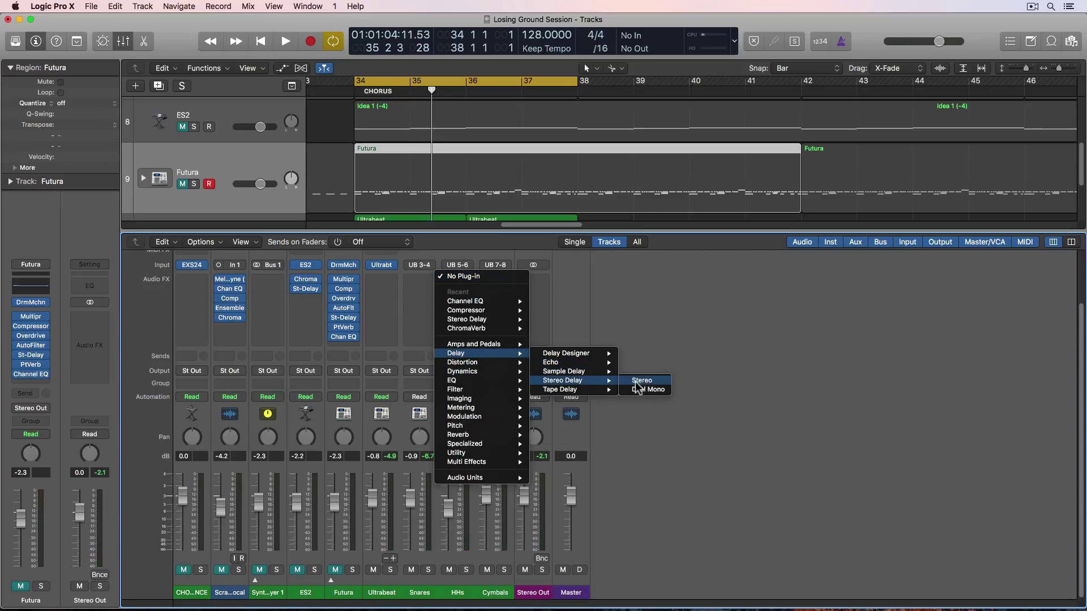
pyautogui.click(642, 382)
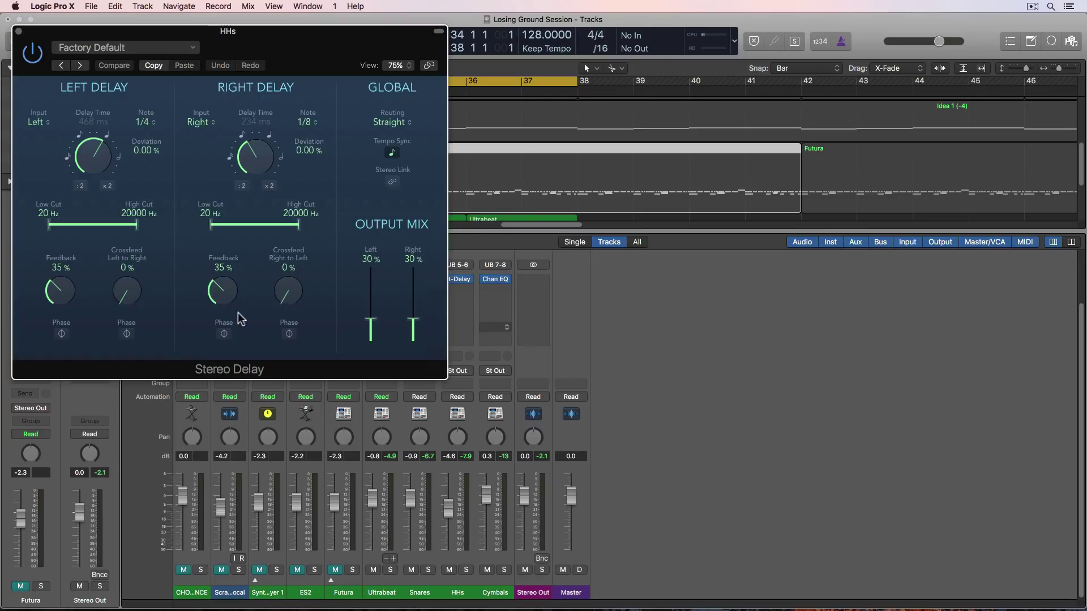
pyautogui.click(19, 31)
# Step: Play the loop with the hi-hat delay, solo the HHs channel briefly, and set its fader to -3.8 dB
pyautogui.press('space')
pyautogui.click(465, 570)
pyautogui.click(466, 570)
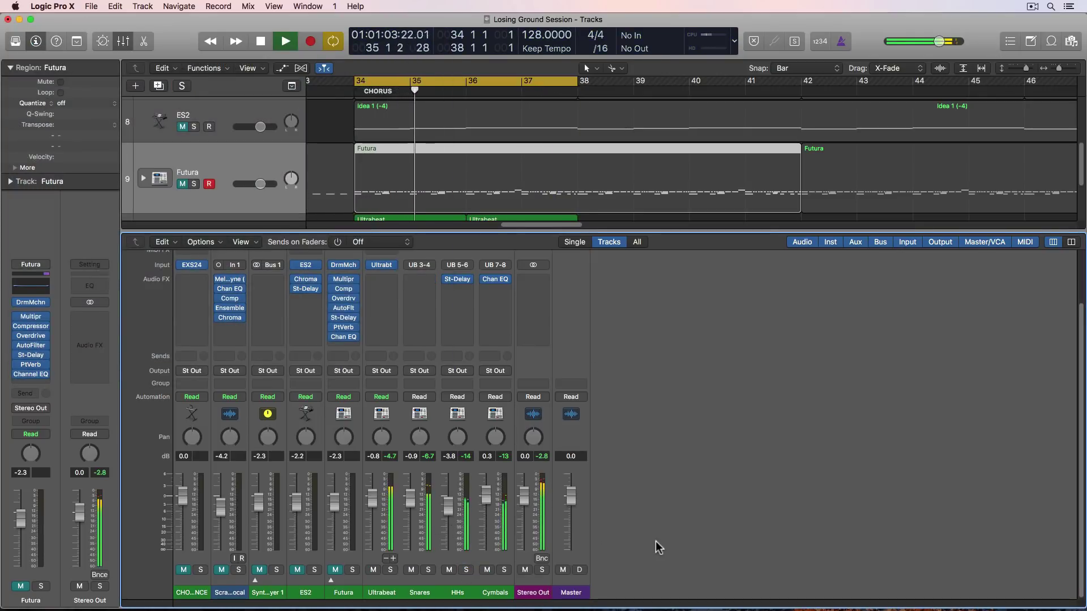
pyautogui.press('space')
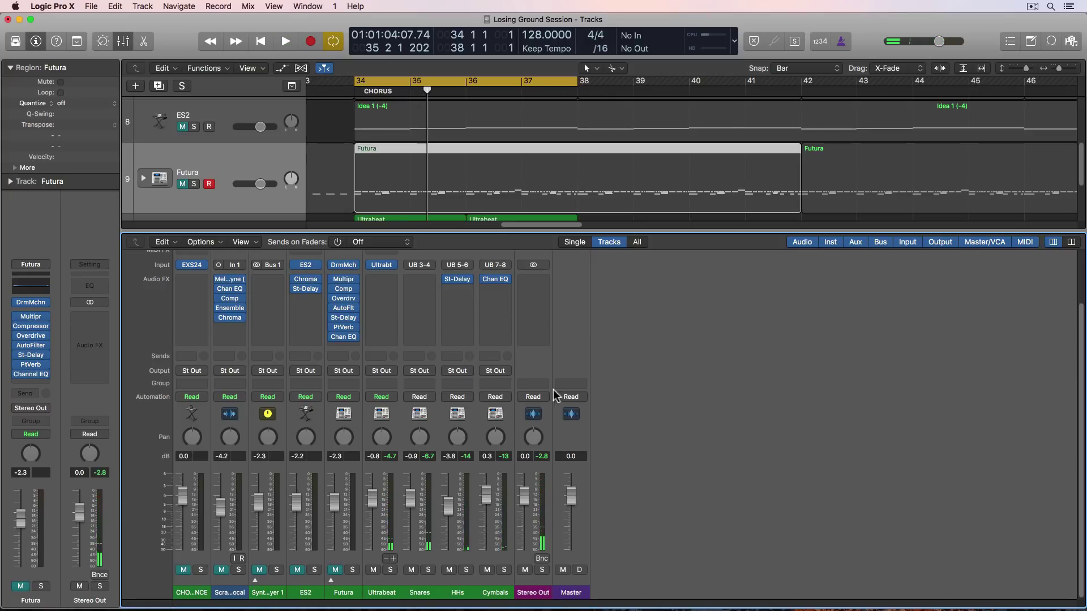
# Step: Hide the mixer, select the Ultrabeat track and open its Ultrabeat instrument window
pyautogui.press('x')
pyautogui.click(151, 349)
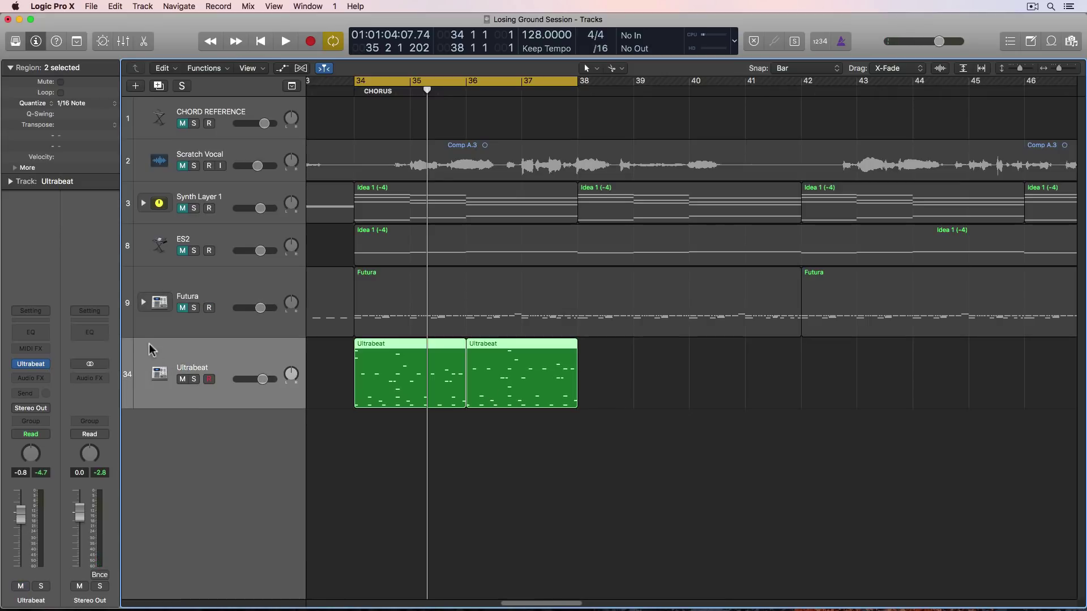
pyautogui.click(32, 365)
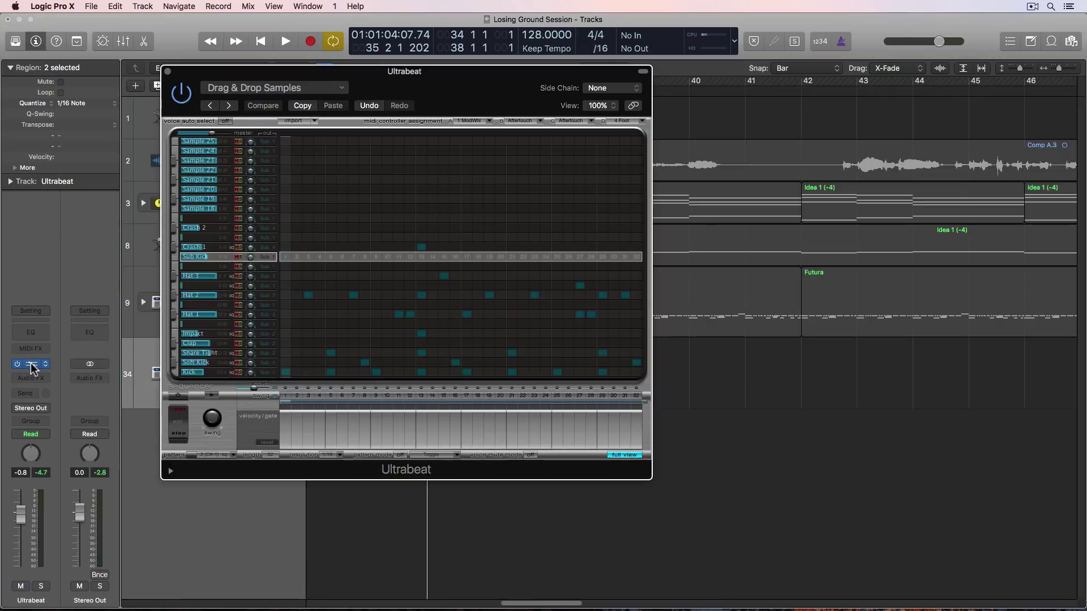